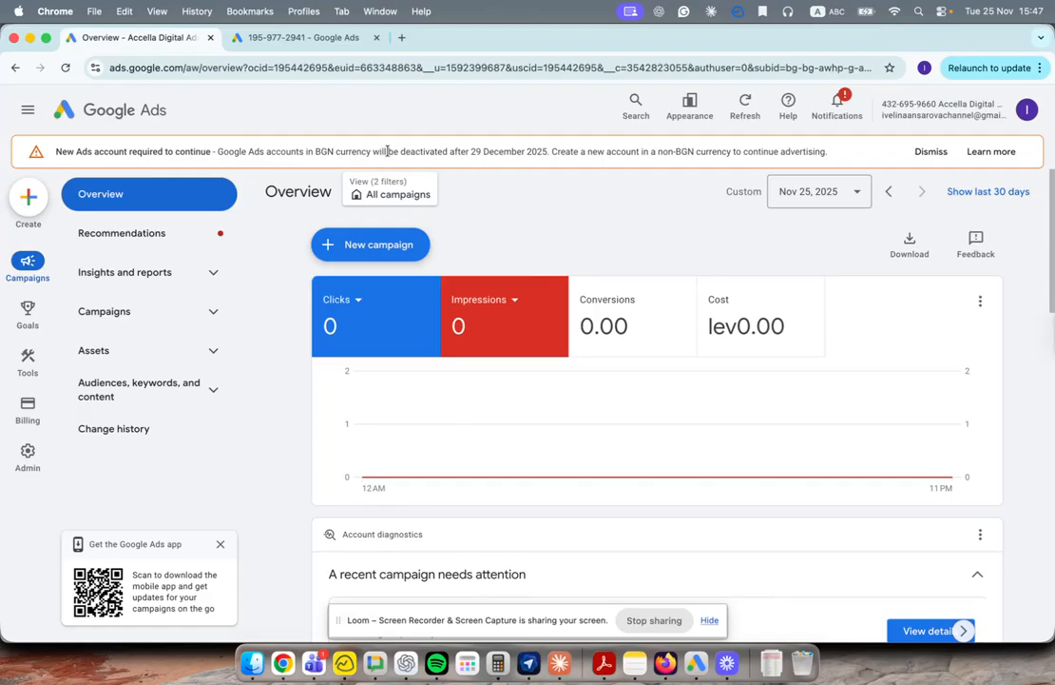
# Step: Highlight the deactivation date in the warning and review the accounts on this login
pyautogui.moveTo(399, 150); pyautogui.dragTo(547, 155)
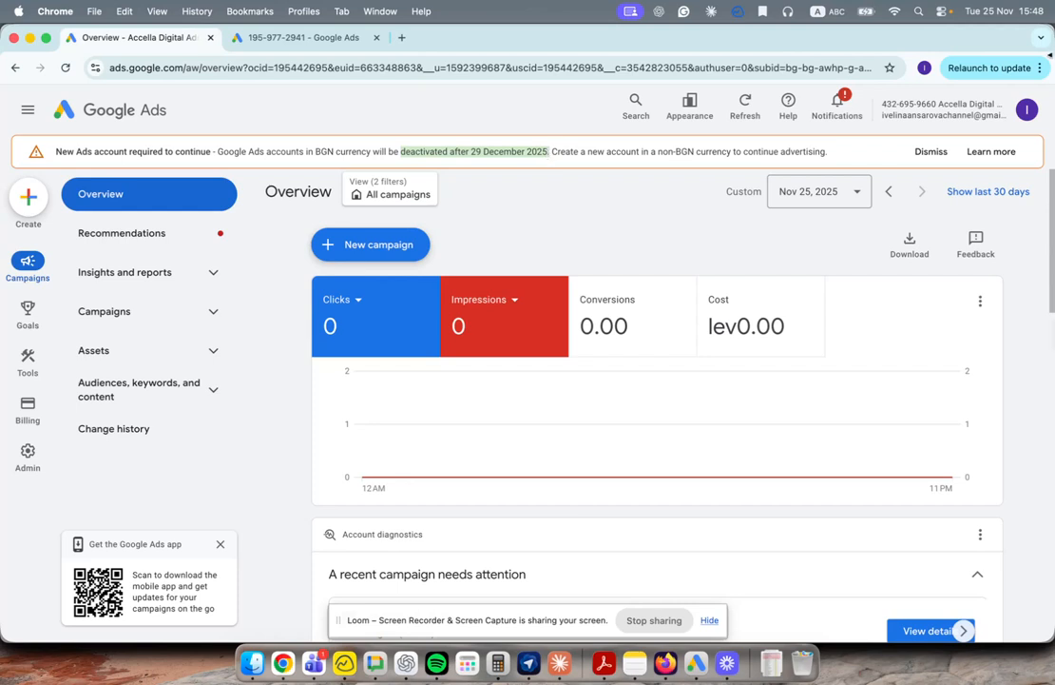
pyautogui.click(1028, 111)
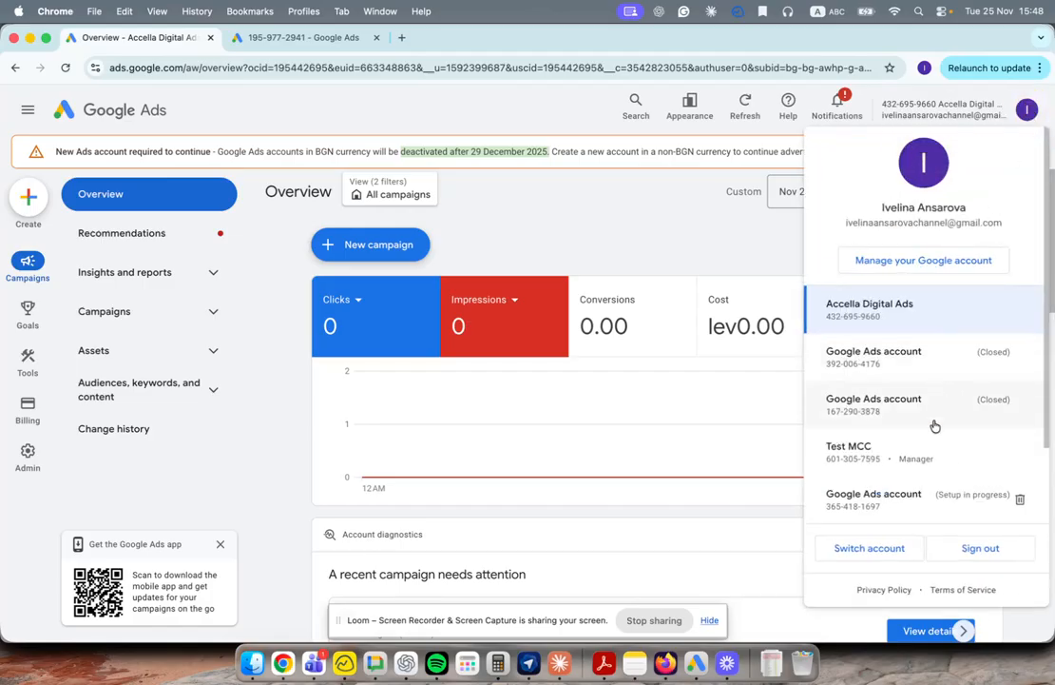
pyautogui.scroll(-3, 926, 532)
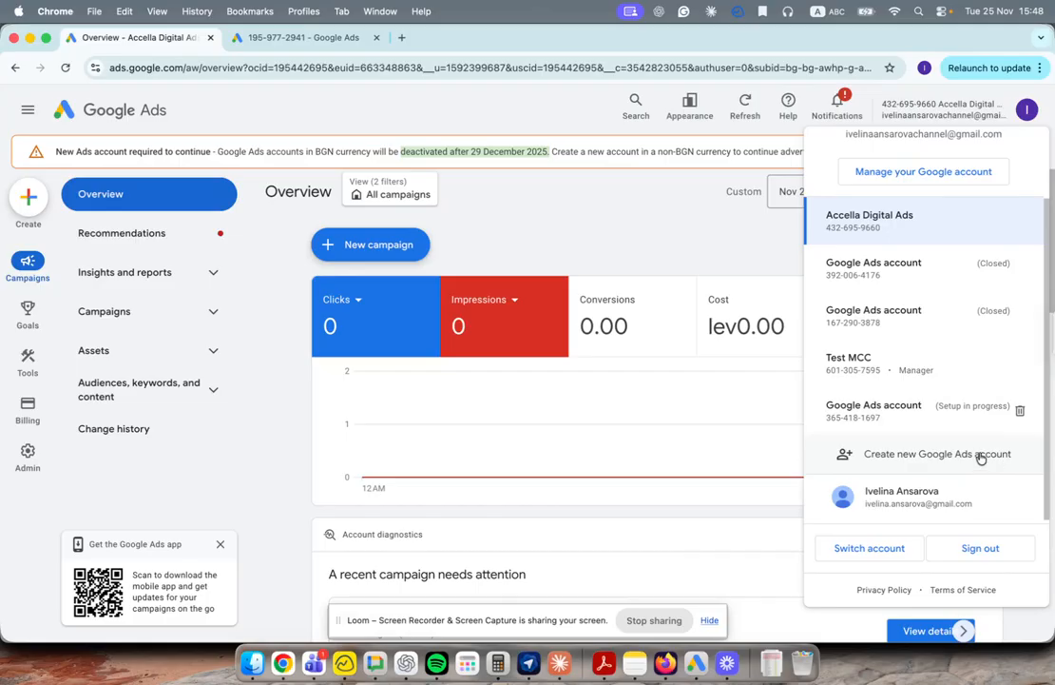
pyautogui.moveTo(882, 115); pyautogui.dragTo(1006, 118)
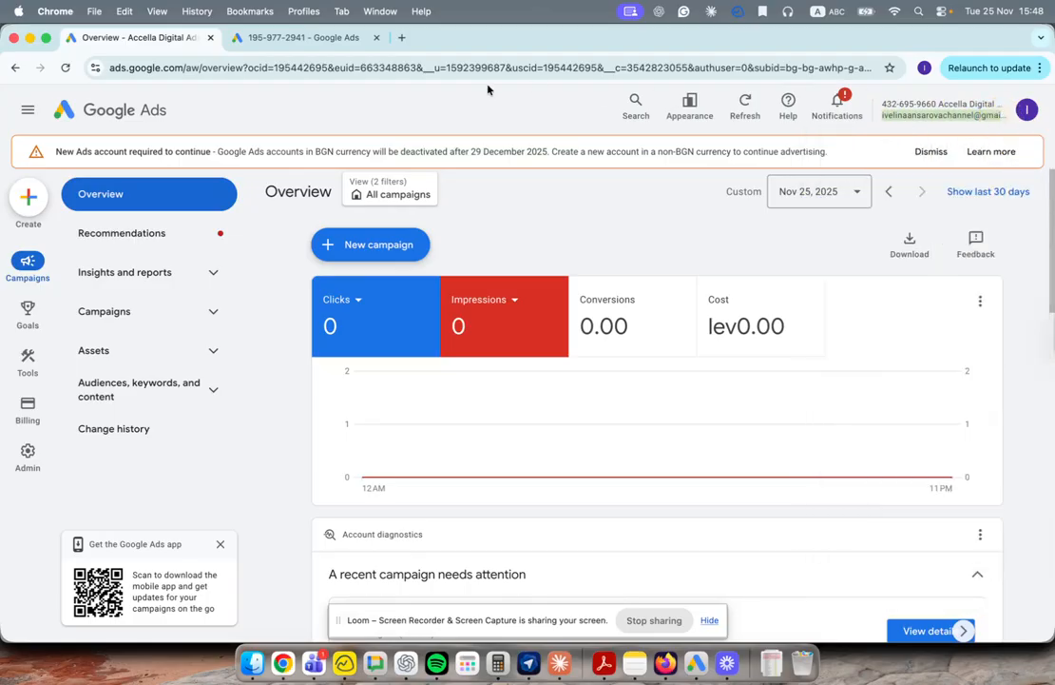
pyautogui.click(329, 38)
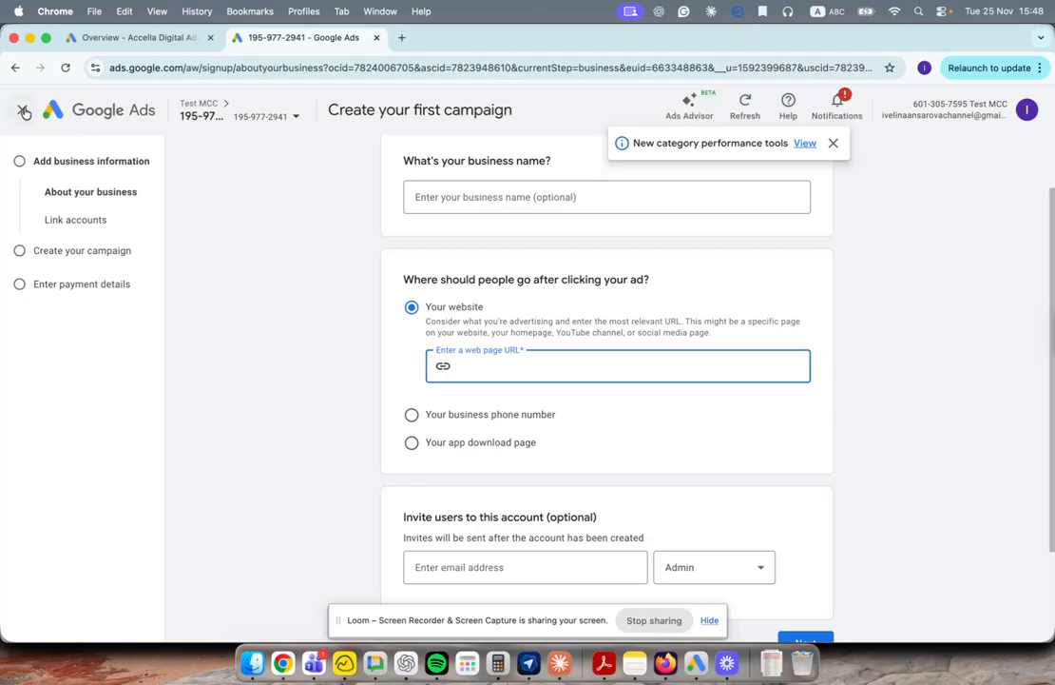
pyautogui.click(288, 116)
pyautogui.rightClick(244, 222)
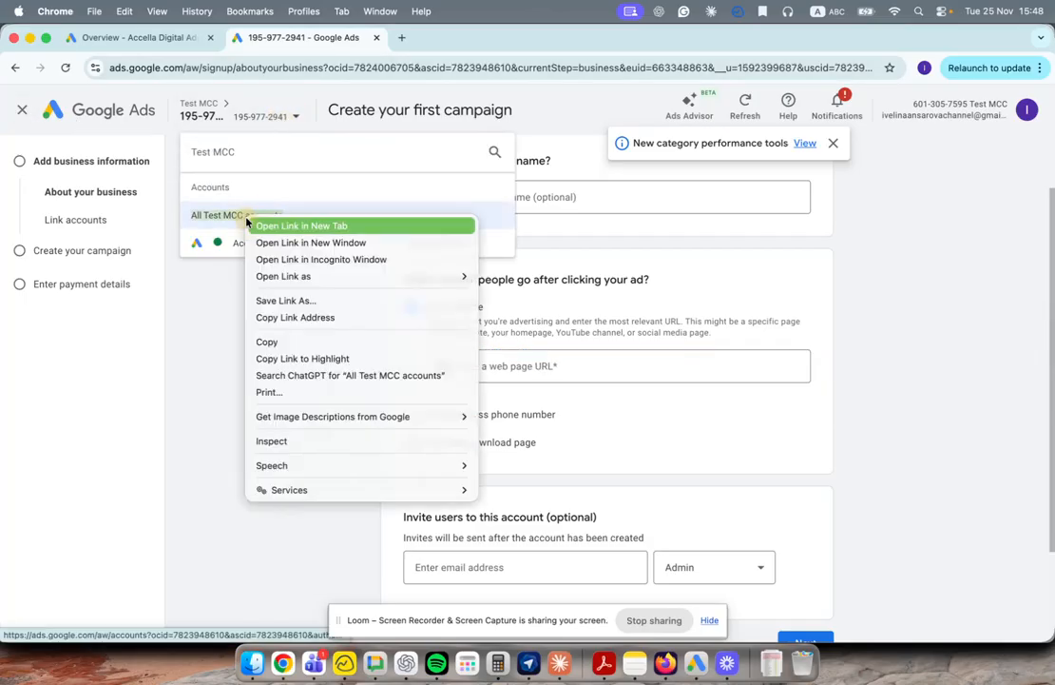
pyautogui.click(238, 229)
pyautogui.click(428, 40)
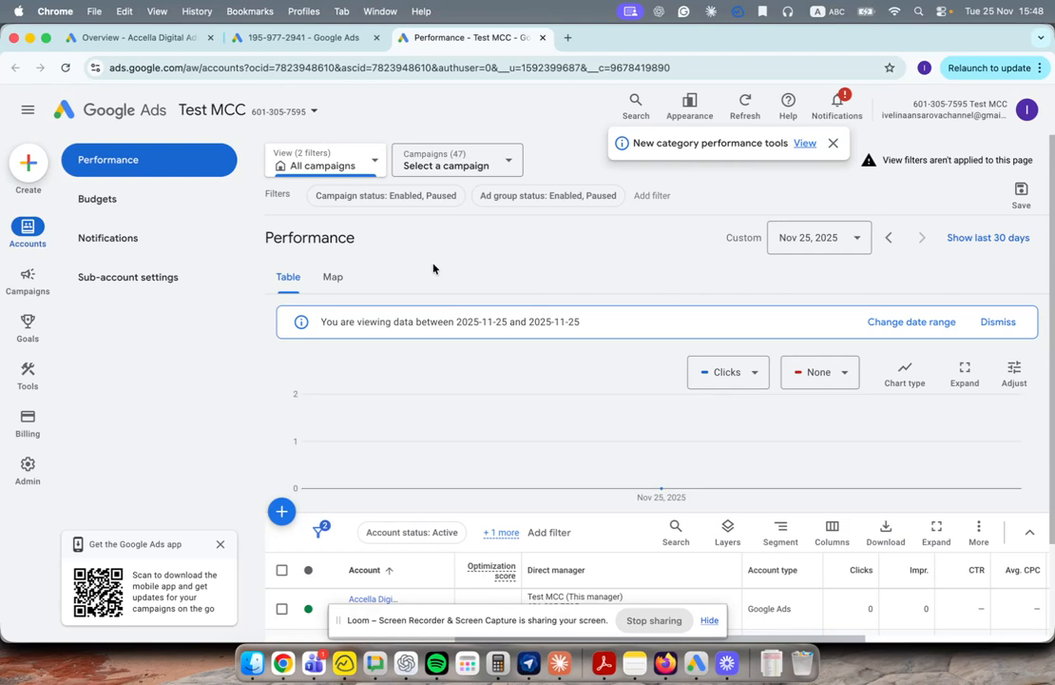
# Step: Compare the Test MCC and Accella Digital Ads account lists, then return to the Test MCC page
pyautogui.click(311, 111)
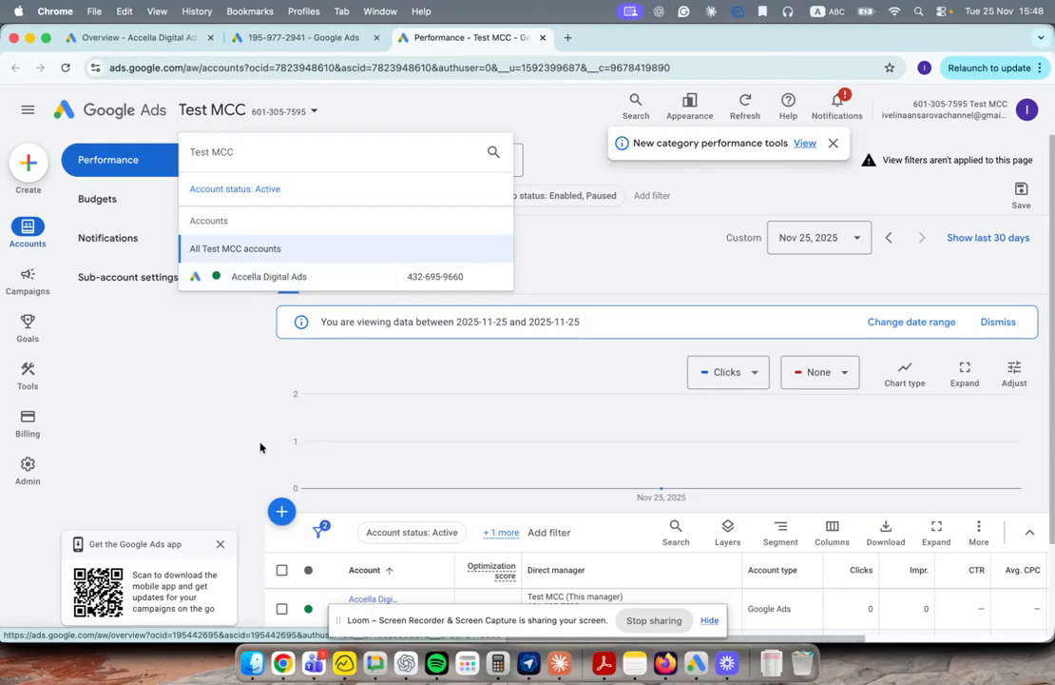
pyautogui.click(129, 39)
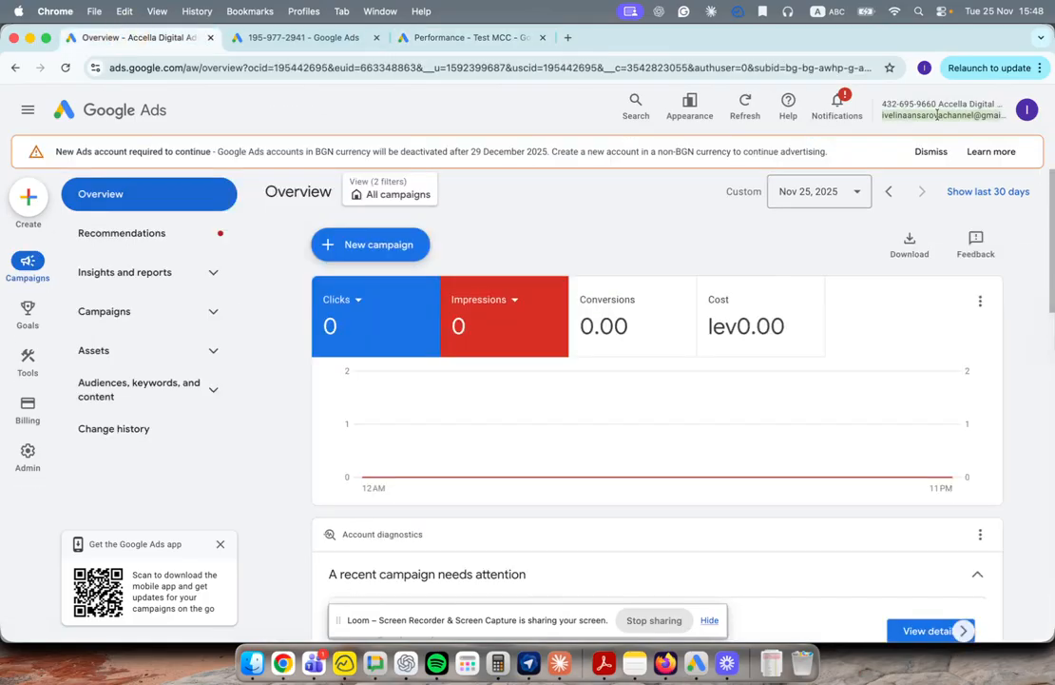
pyautogui.click(899, 105)
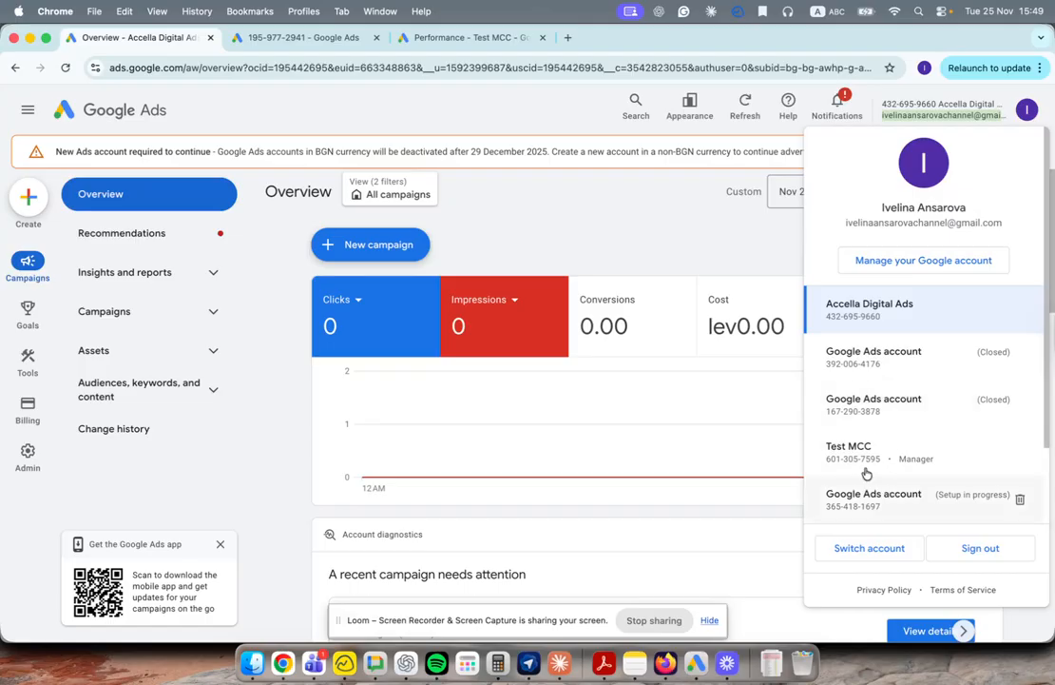
pyautogui.click(433, 40)
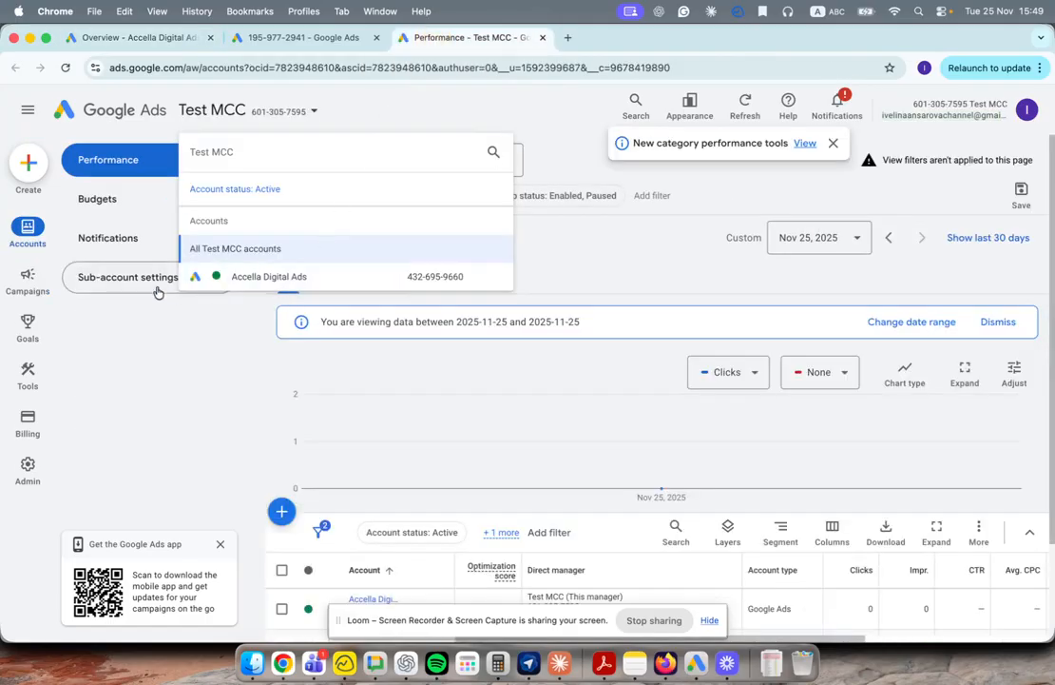
pyautogui.scroll(-3, 267, 473)
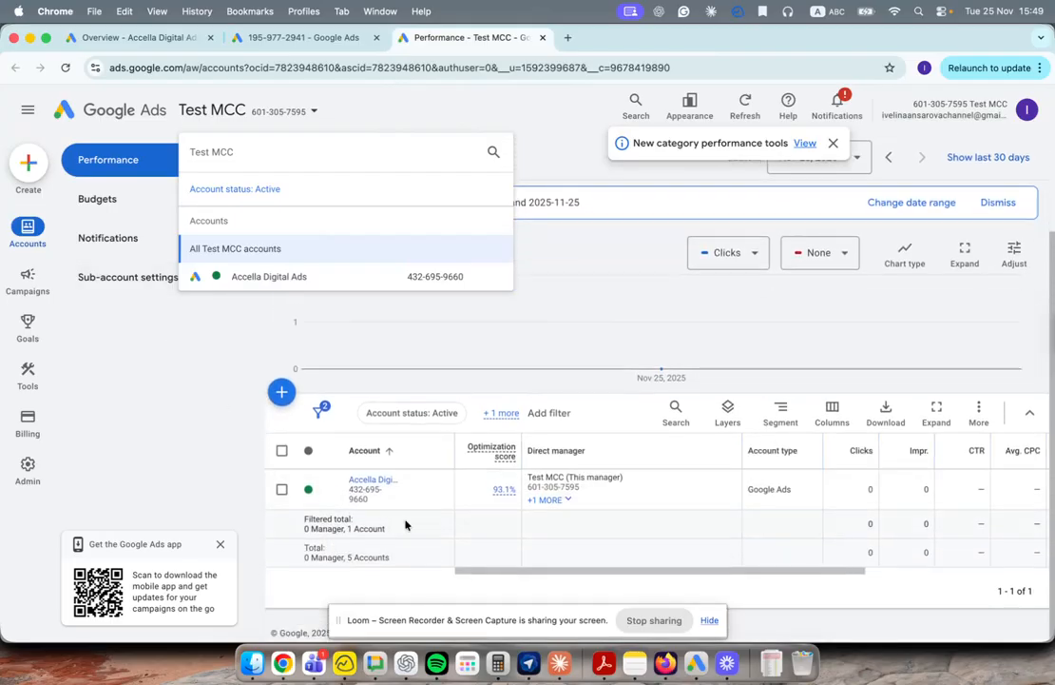
pyautogui.click(418, 530)
# Step: Widen the Account column and choose Link existing account from the + menu
pyautogui.moveTo(455, 447); pyautogui.dragTo(523, 444)
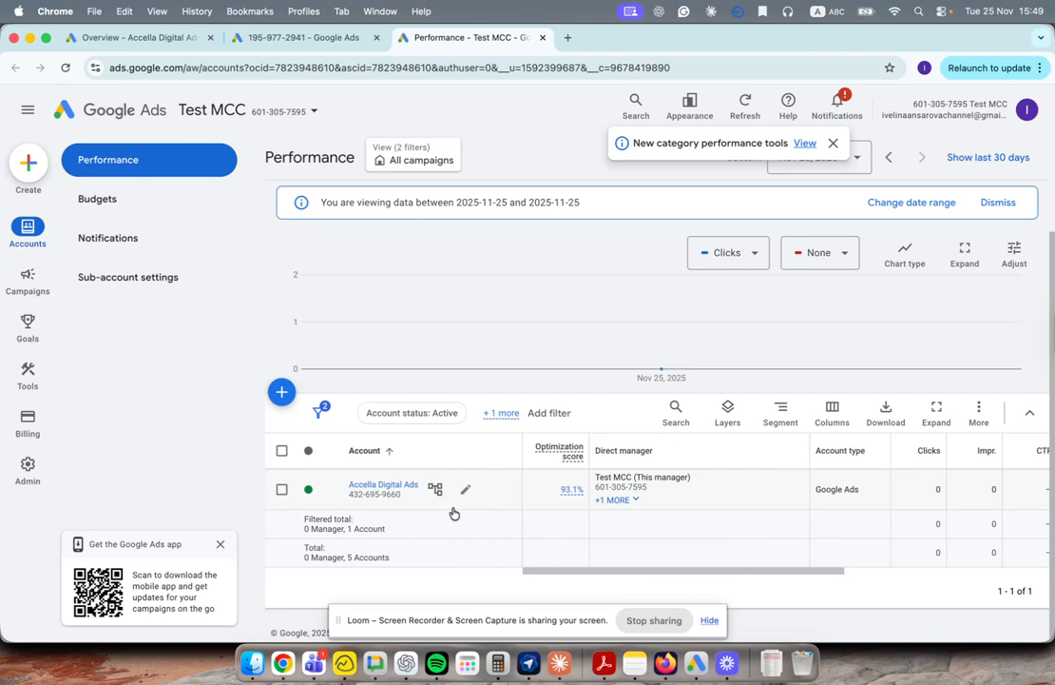
pyautogui.click(281, 395)
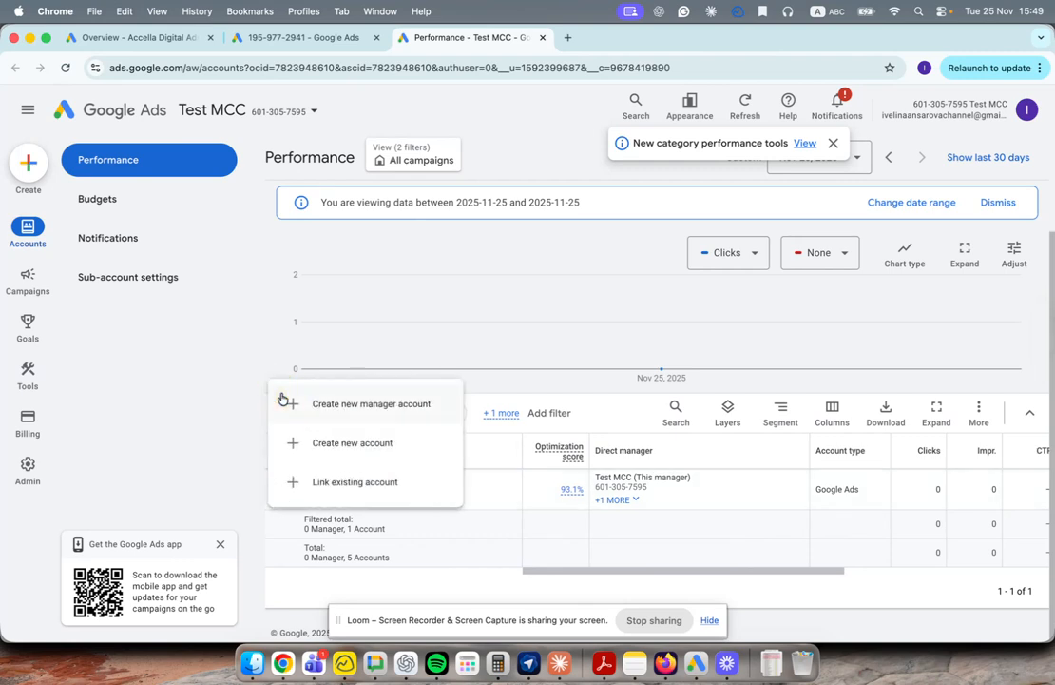
pyautogui.click(193, 426)
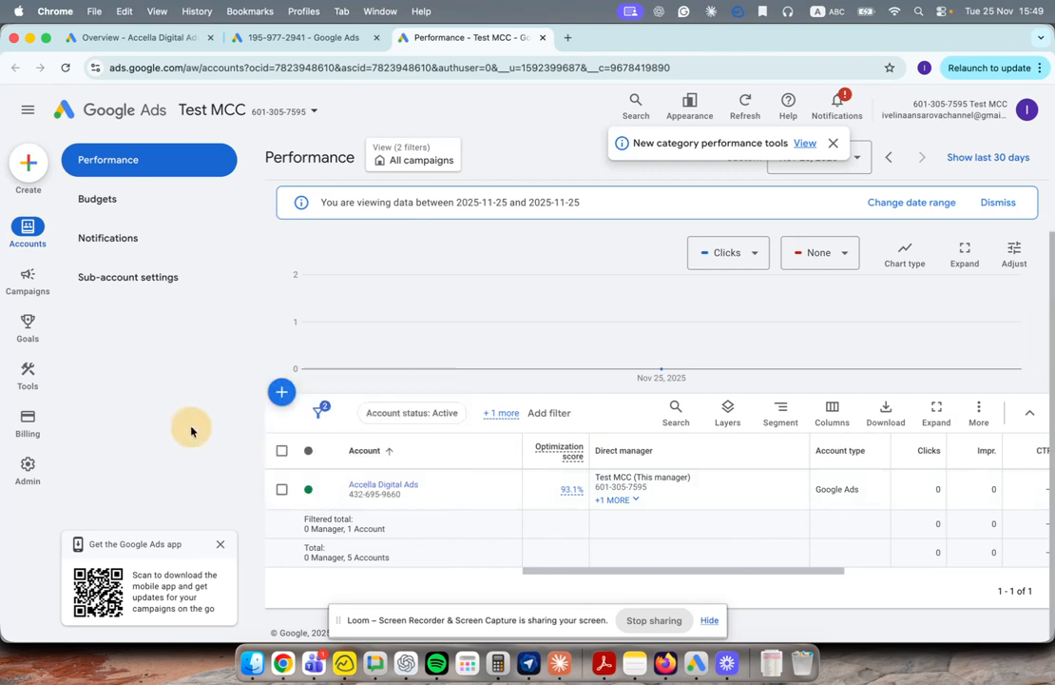
pyautogui.click(281, 397)
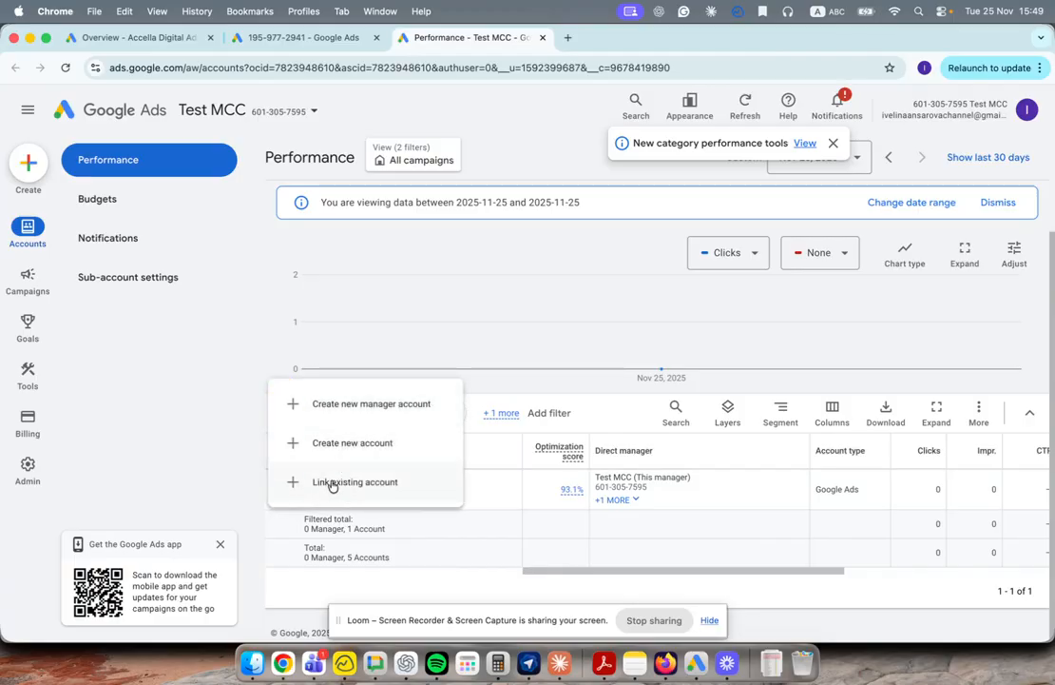
pyautogui.click(399, 486)
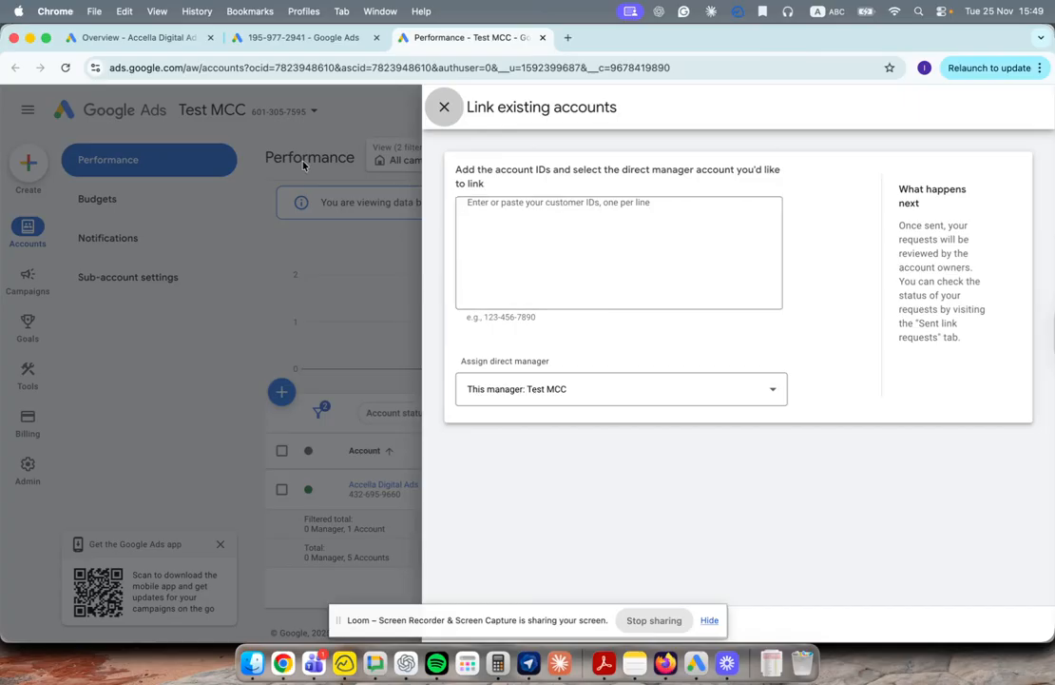
# Step: Select the Accella Digital Ads account ID and bring up its Admin settings menu
pyautogui.click(154, 38)
pyautogui.click(885, 101)
pyautogui.moveTo(883, 103); pyautogui.dragTo(934, 103)
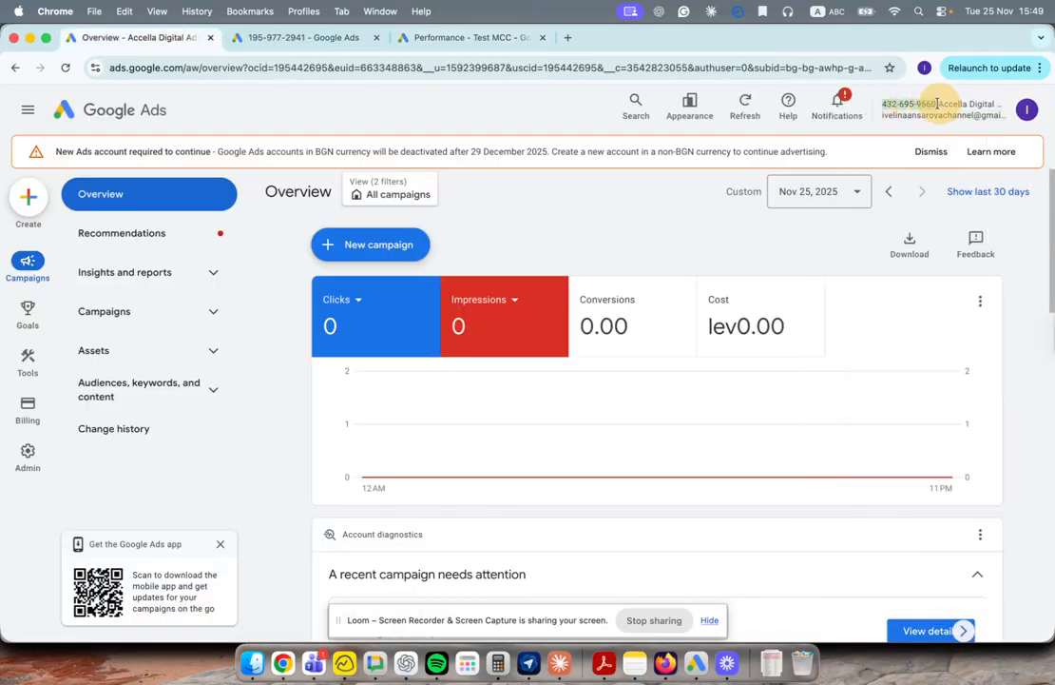
pyautogui.click(442, 38)
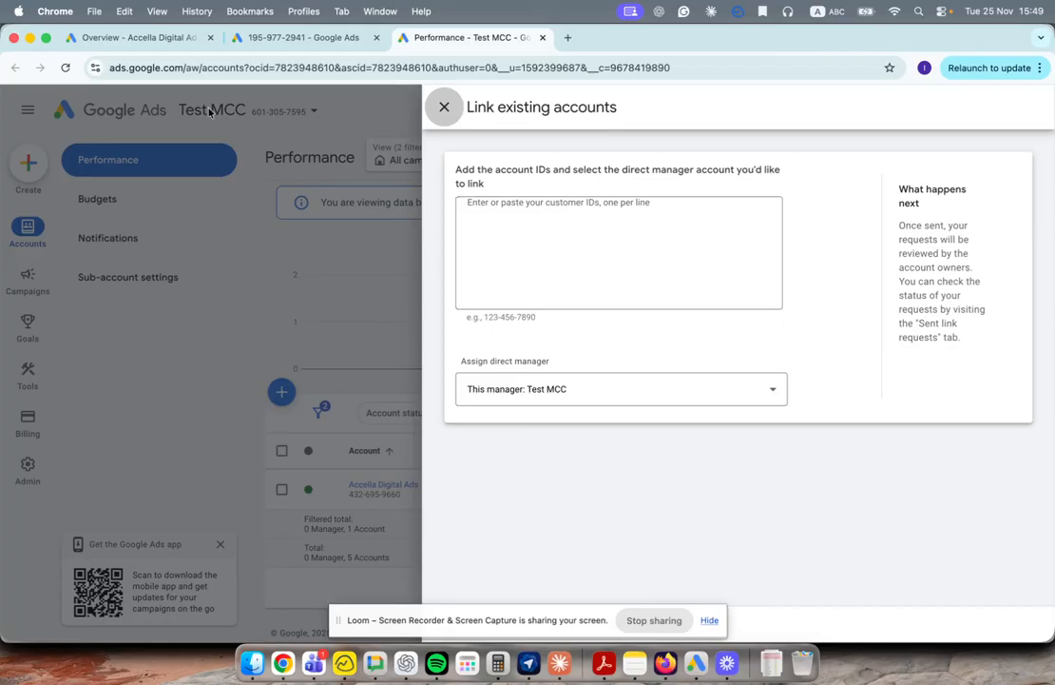
pyautogui.click(133, 37)
pyautogui.moveTo(27, 460)
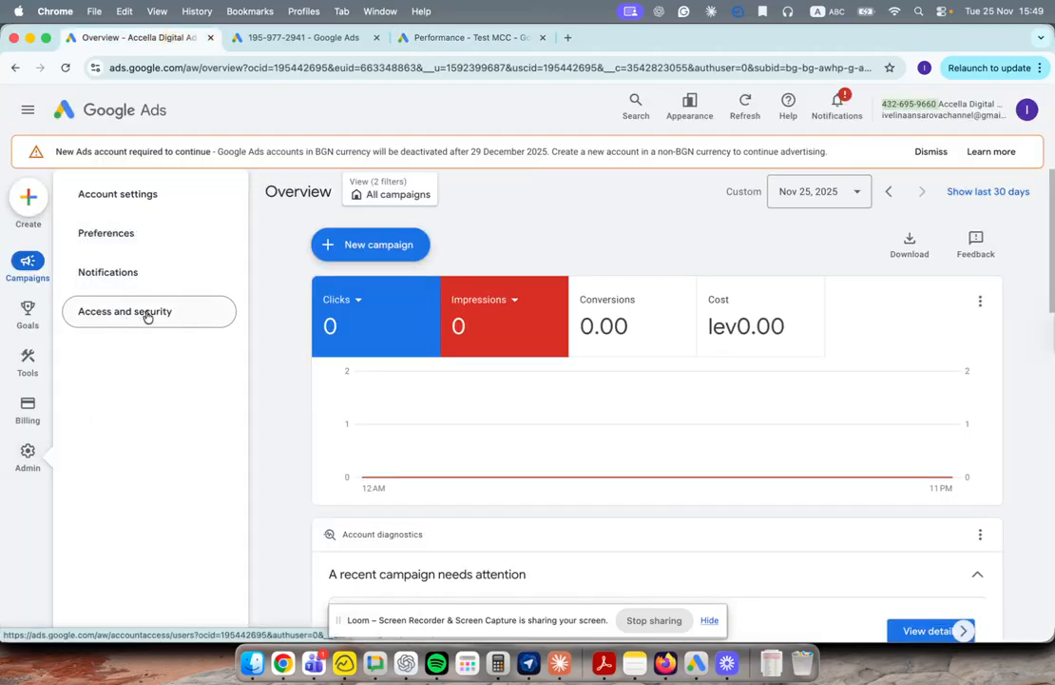
# Step: View Accella Digital Ads' Access and security Managers list showing Test MCC linked
pyautogui.click(117, 314)
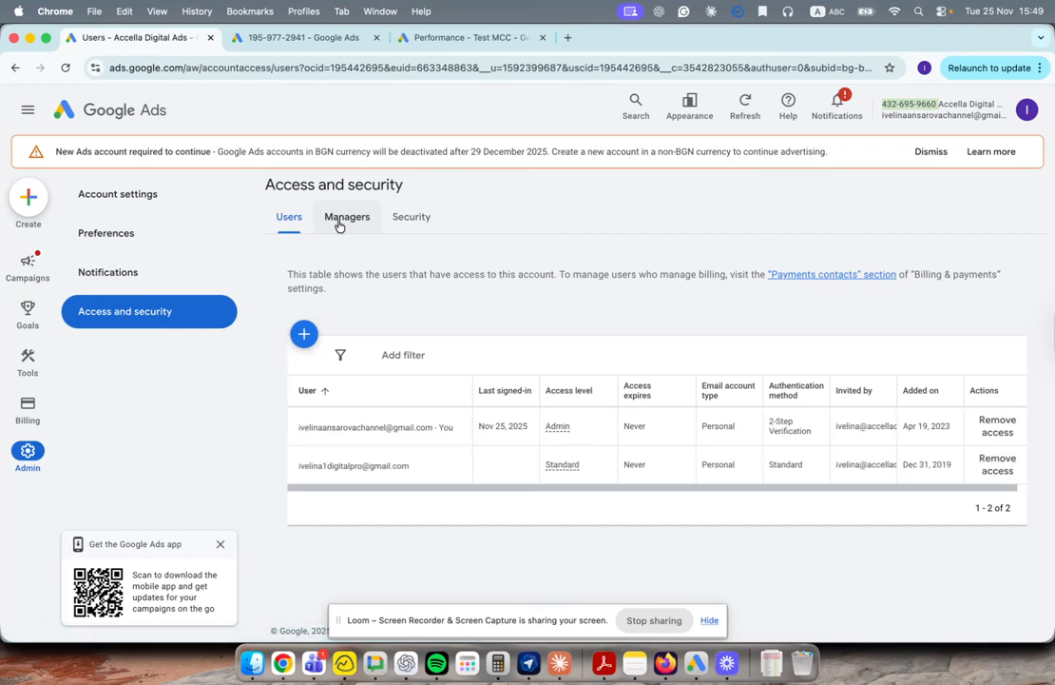
pyautogui.click(344, 221)
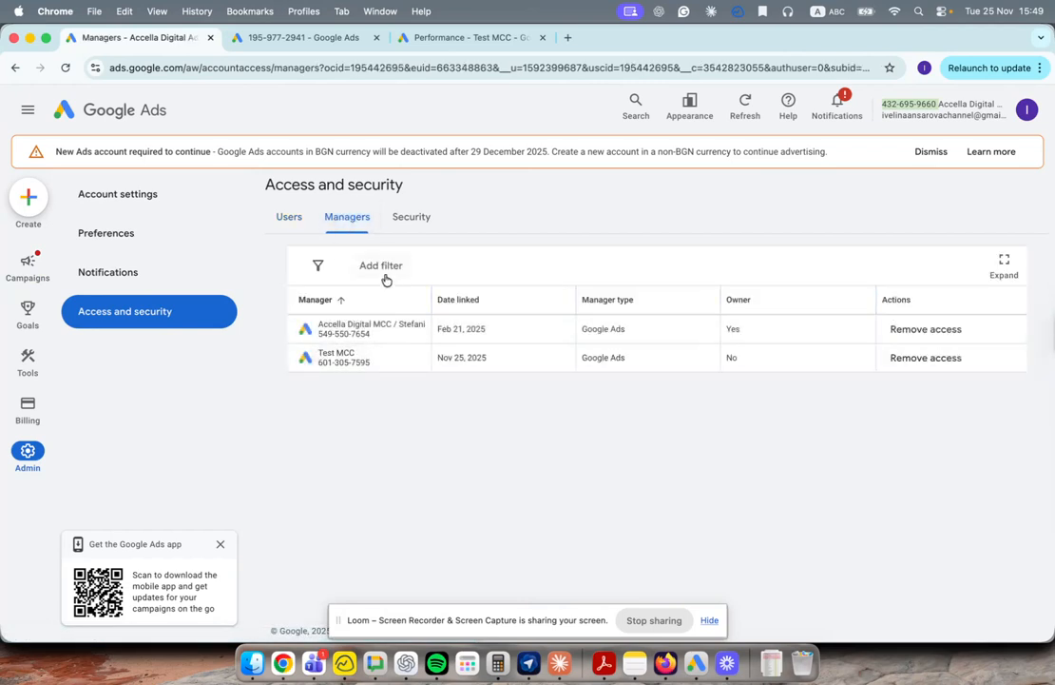
pyautogui.click(483, 38)
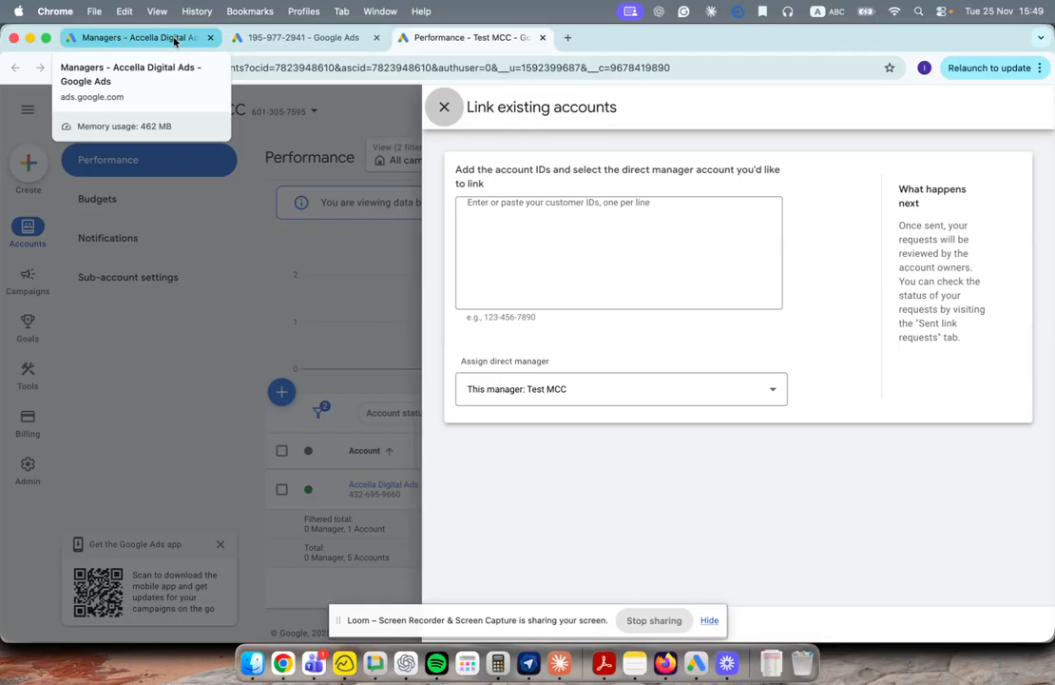
pyautogui.click(174, 42)
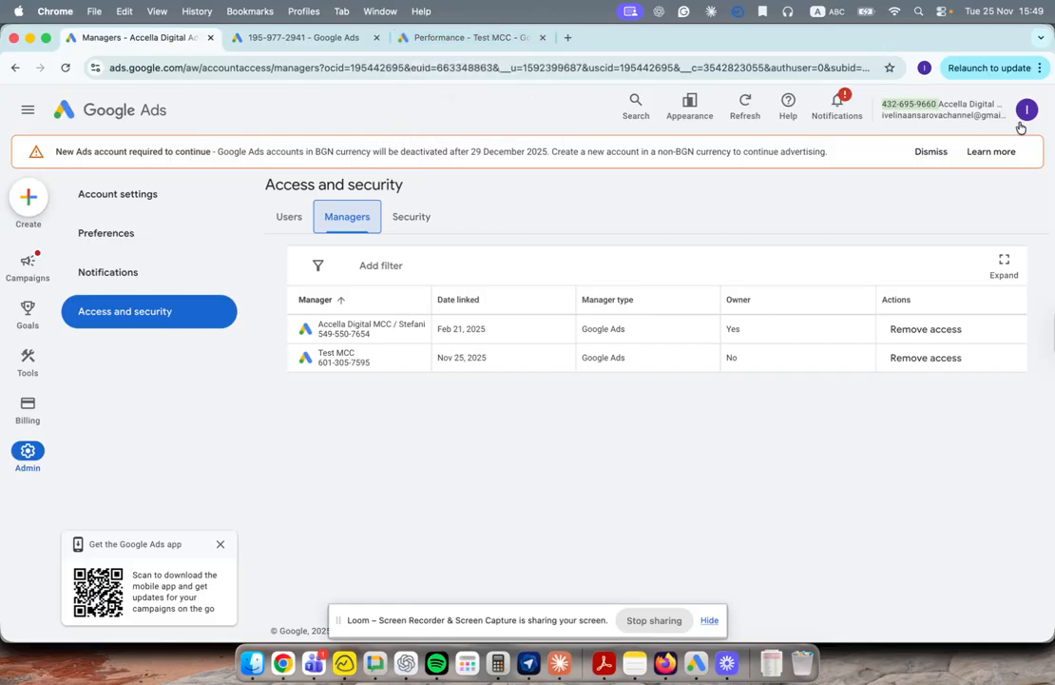
pyautogui.moveTo(44, 267)
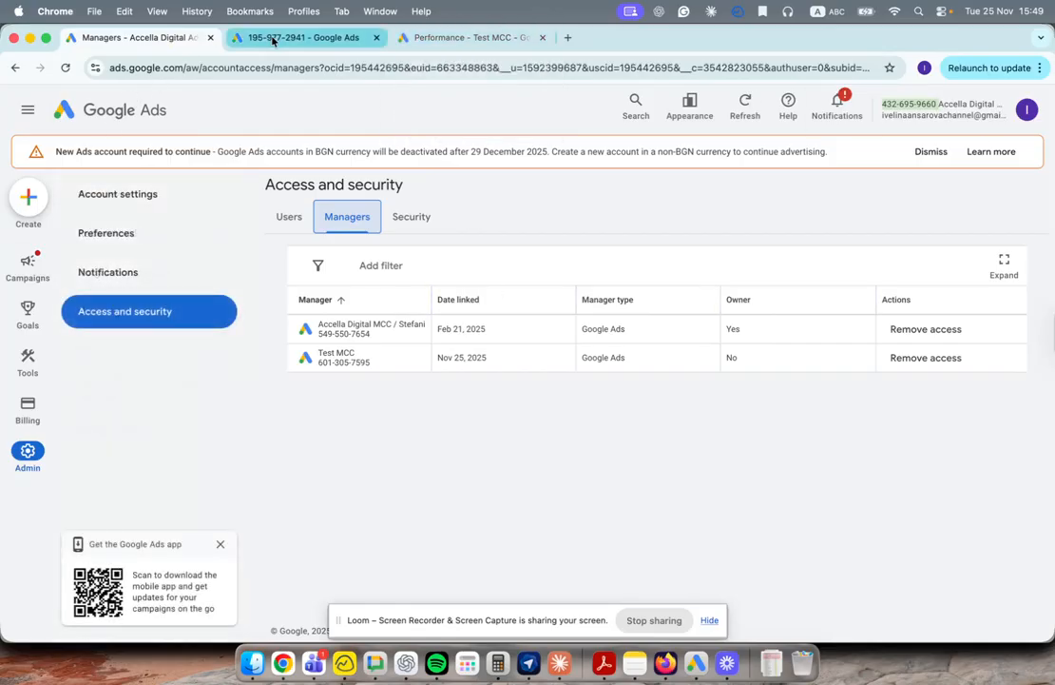
# Step: Close the Test MCC Link existing accounts panel and return to the Accella managers list
pyautogui.click(432, 43)
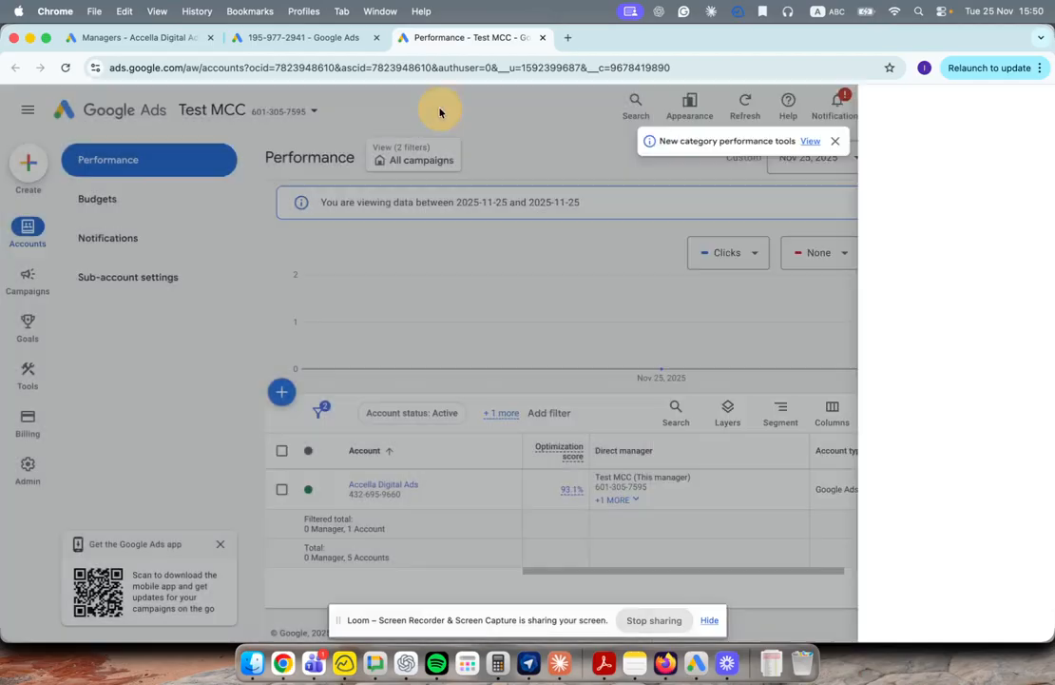
pyautogui.click(435, 105)
pyautogui.click(166, 37)
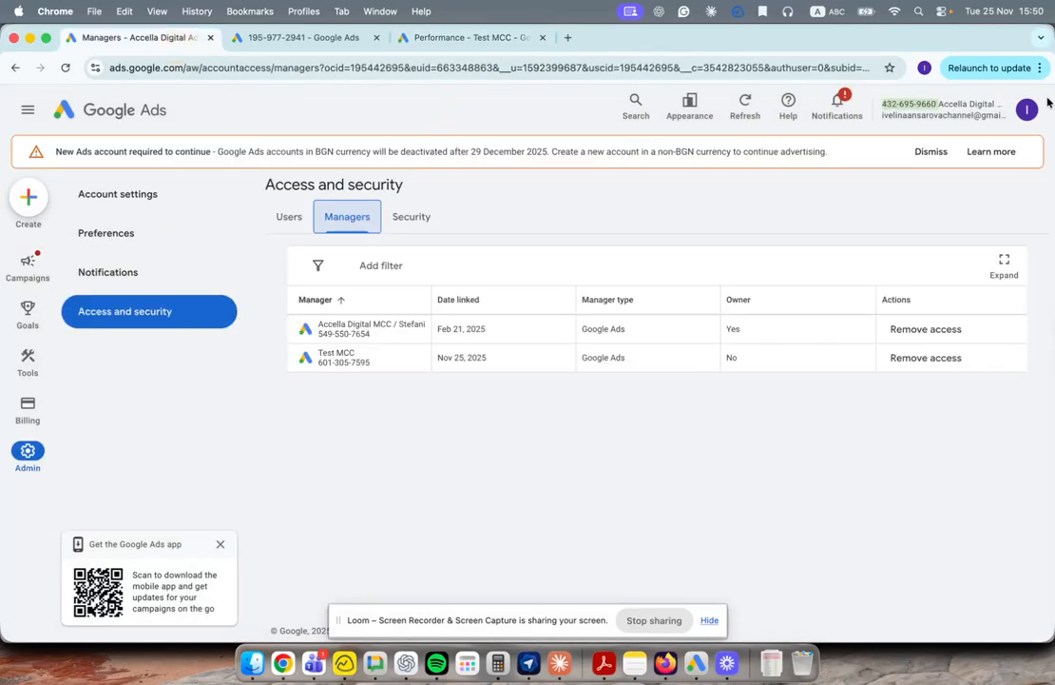
pyautogui.click(899, 105)
pyautogui.scroll(-2, 926, 441)
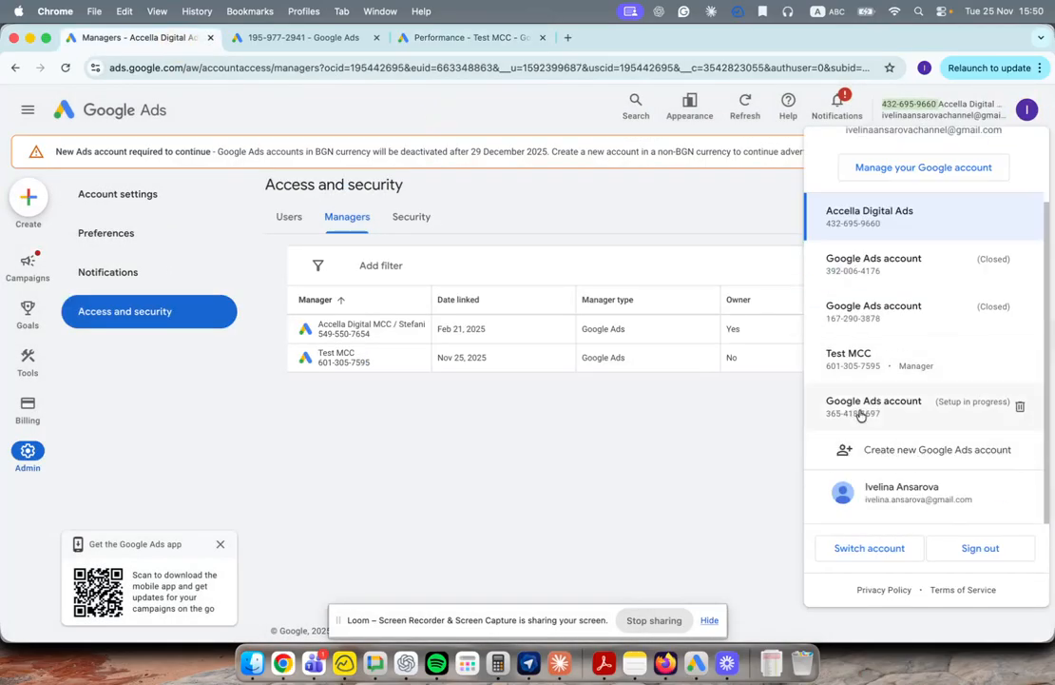
# Step: Create a new account under Test MCC, passing the I'm not a robot check
pyautogui.click(472, 38)
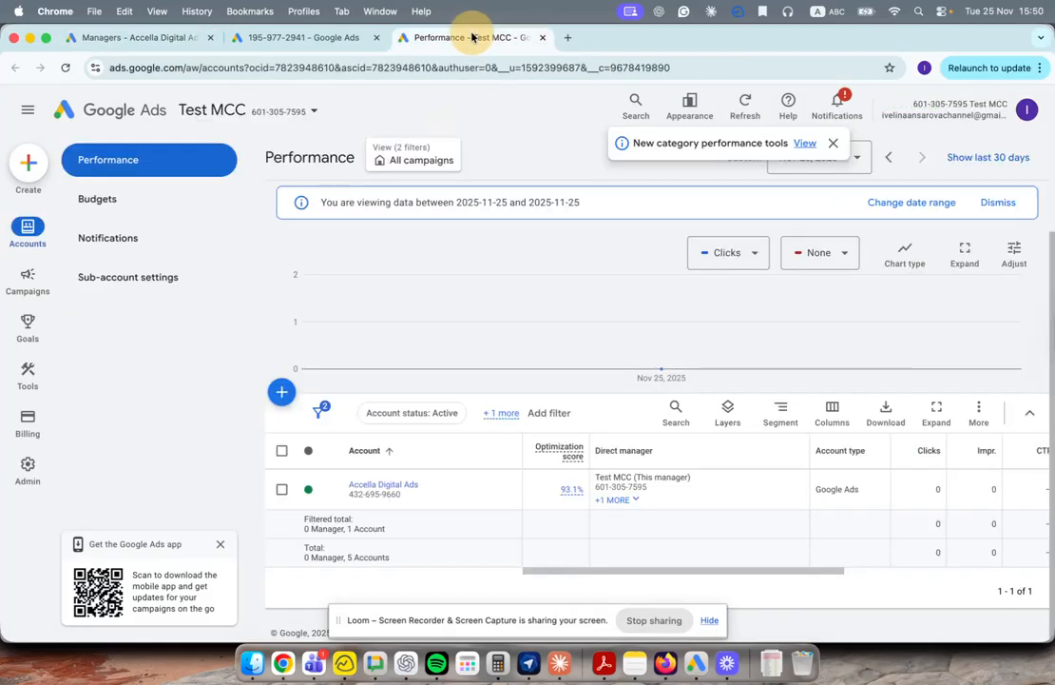
pyautogui.click(283, 394)
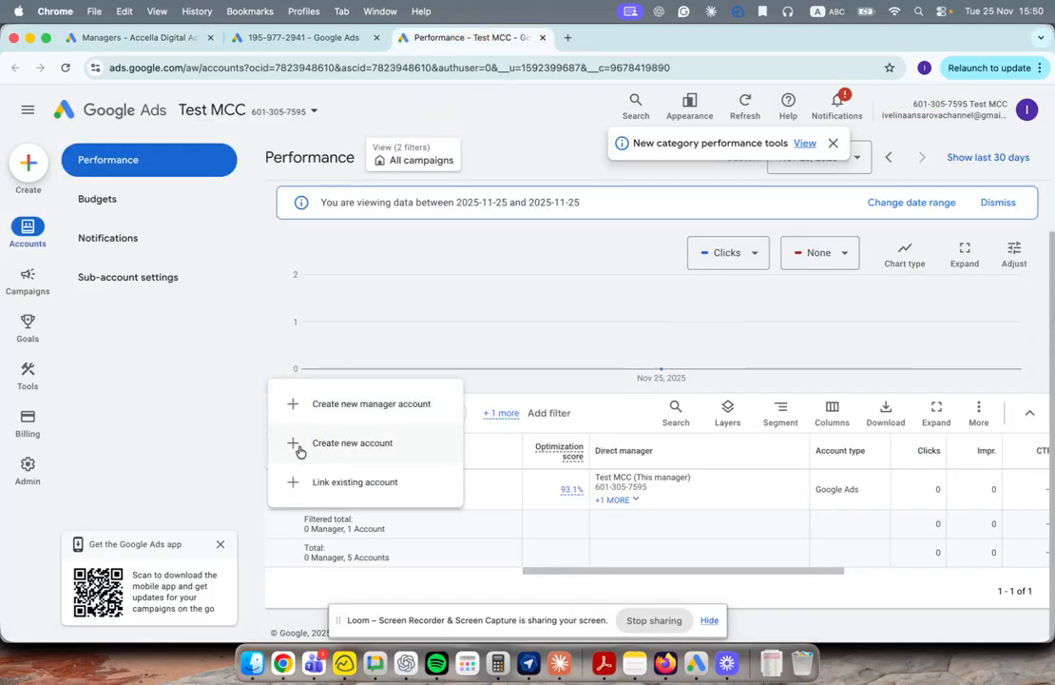
pyautogui.click(376, 451)
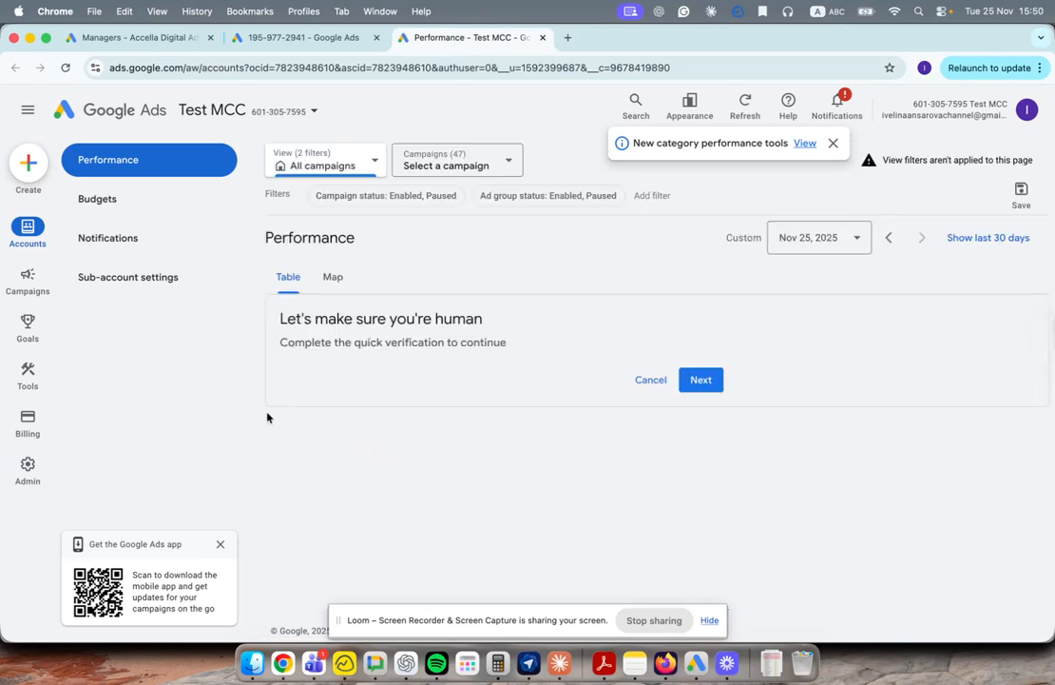
pyautogui.click(290, 383)
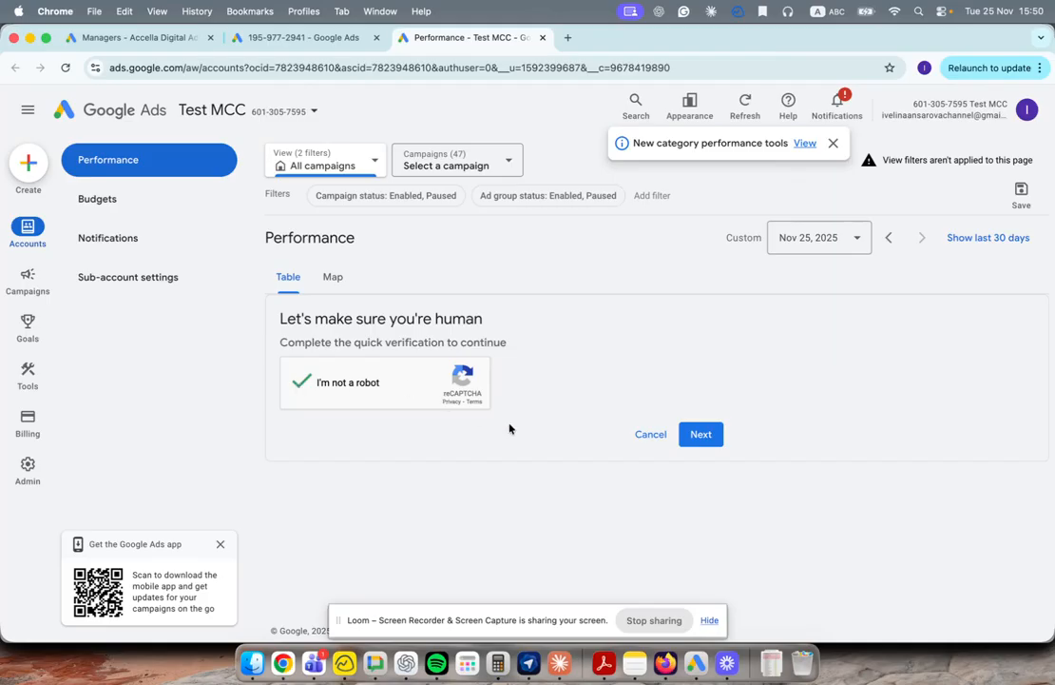
pyautogui.click(703, 436)
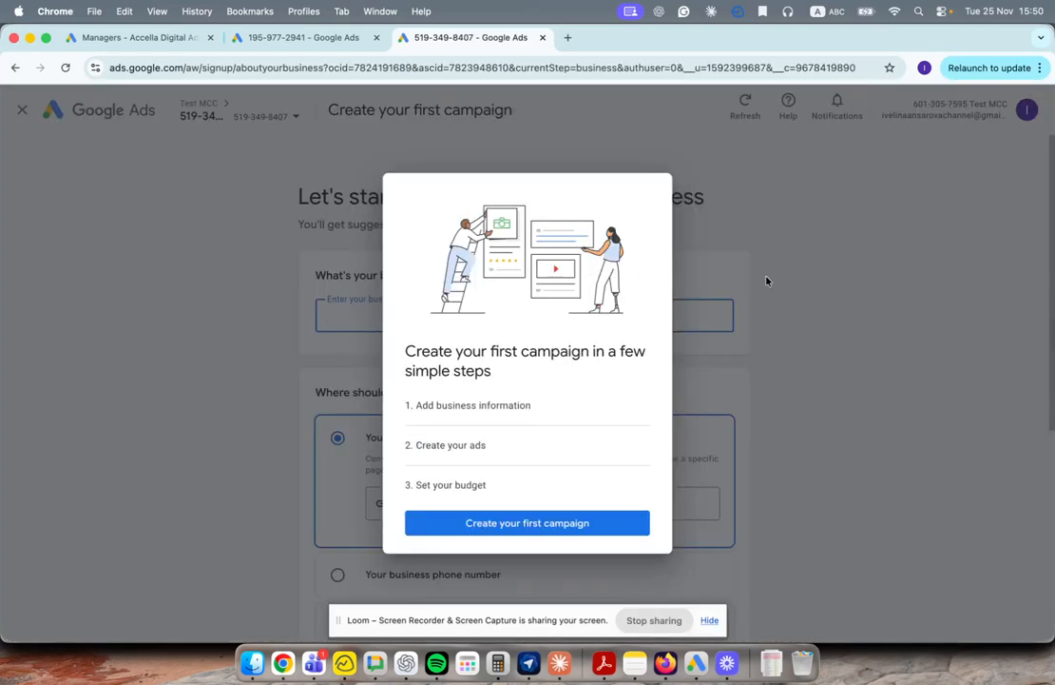
# Step: Dismiss the intro and try the business form, then exit the other account's campaign setup
pyautogui.click(767, 281)
pyautogui.scroll(-5, 733, 363)
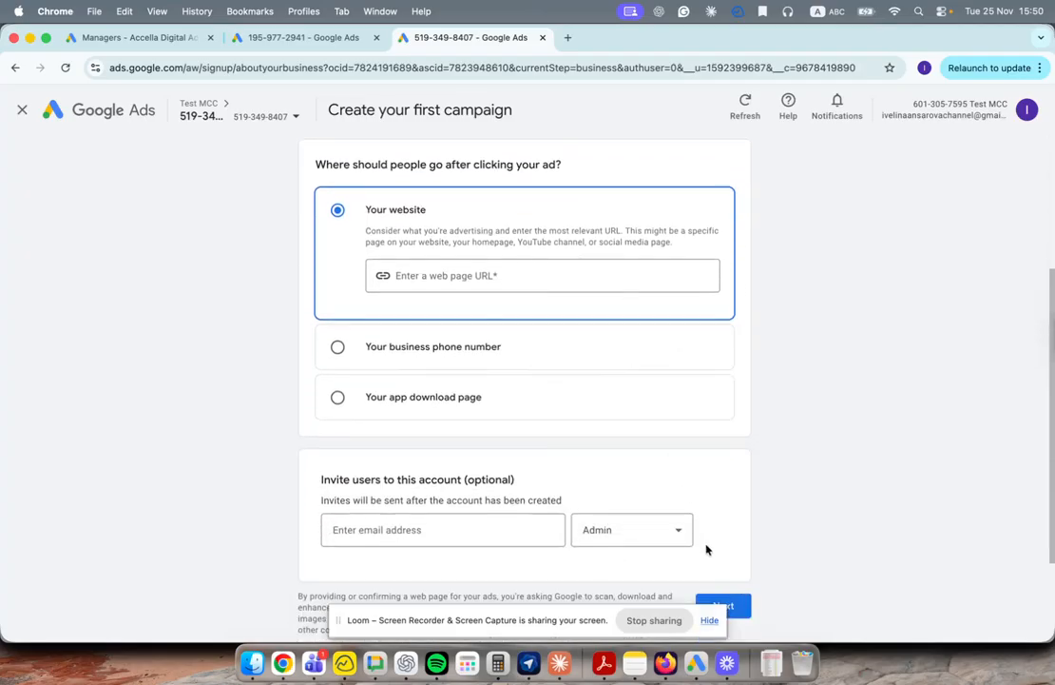
pyautogui.click(740, 607)
pyautogui.scroll(5, 465, 285)
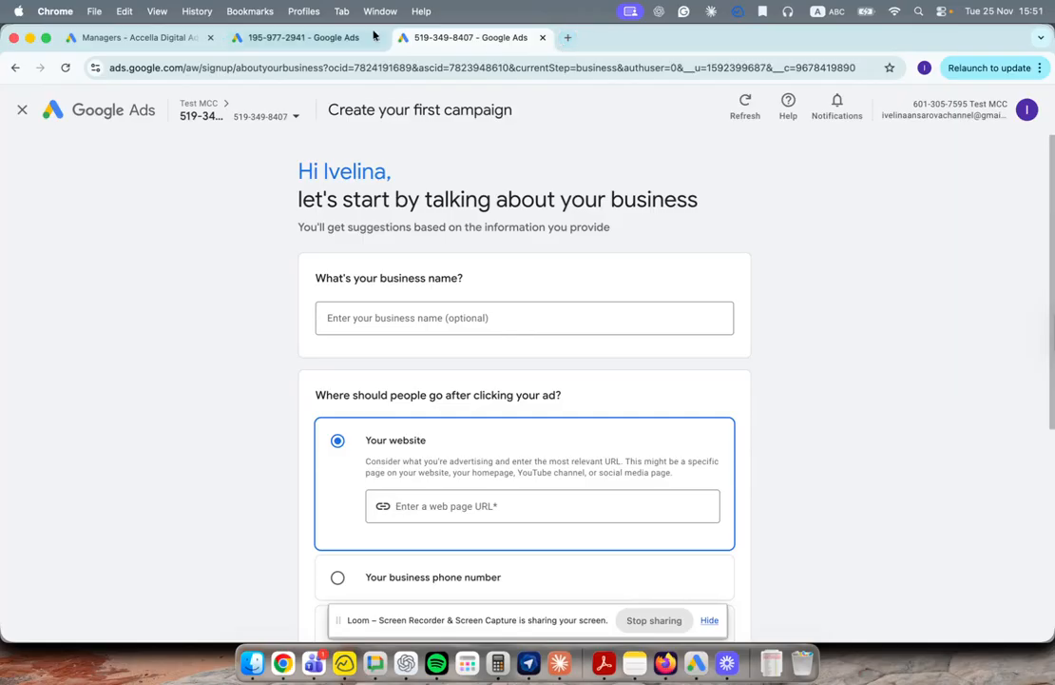
pyautogui.click(333, 42)
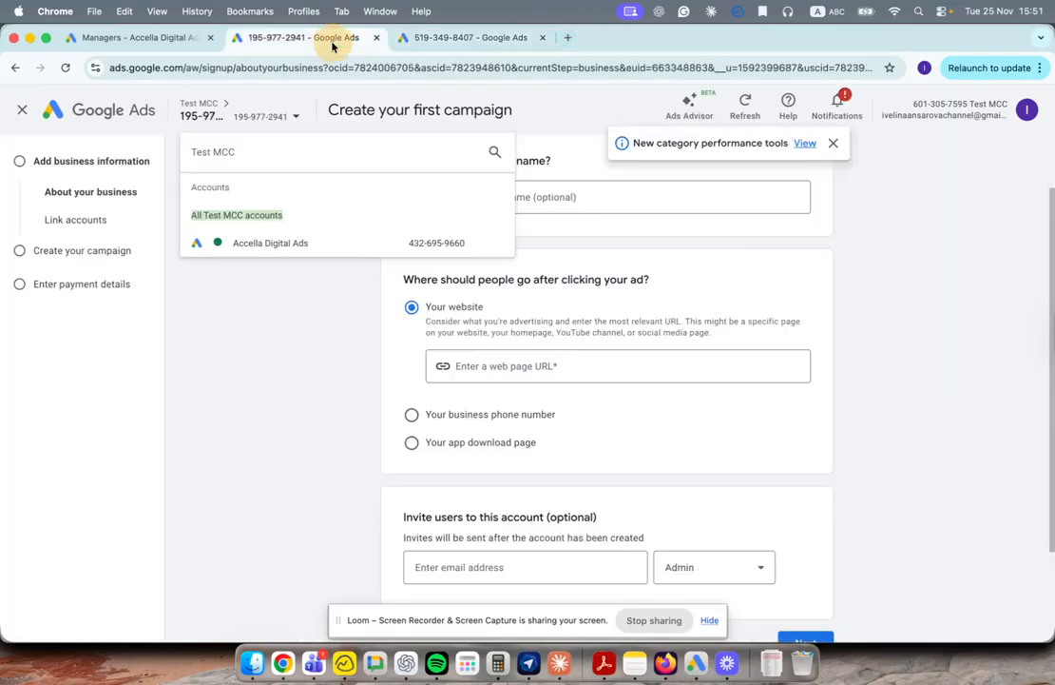
pyautogui.click(22, 112)
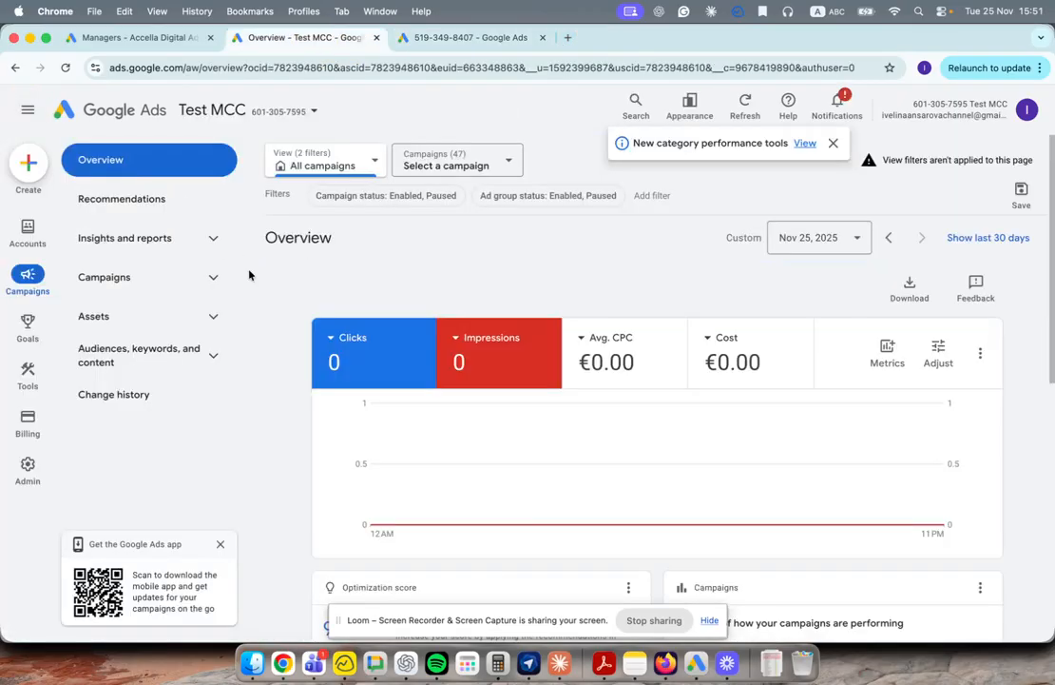
# Step: Search Google for 'google ads editor' in a new tab and scan the results
pyautogui.press('super+t')
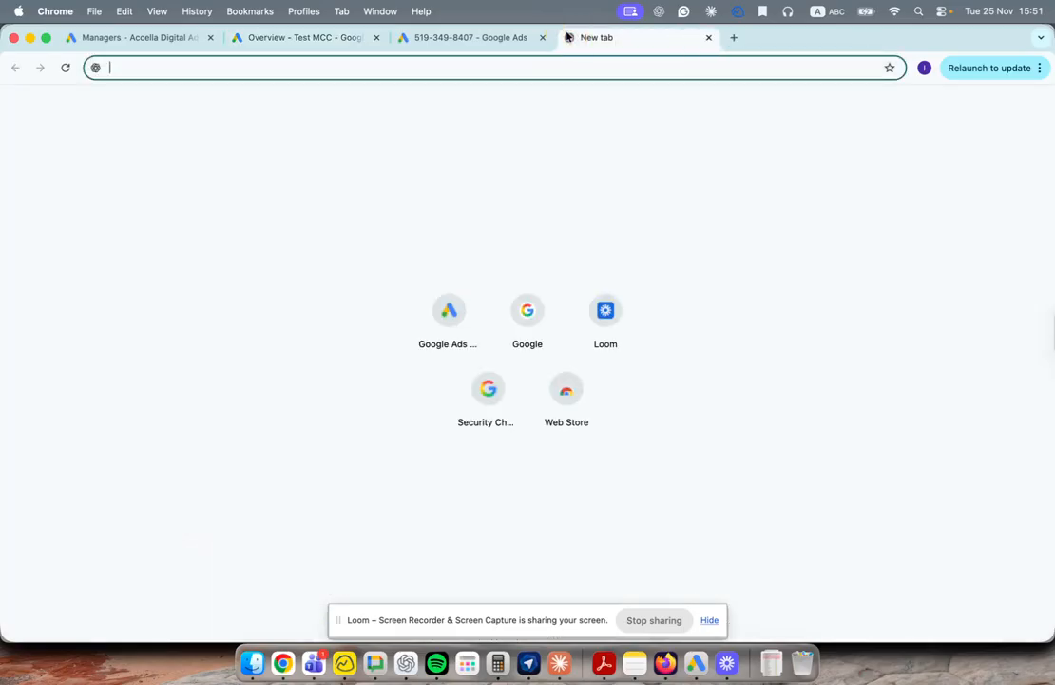
pyautogui.click(533, 307)
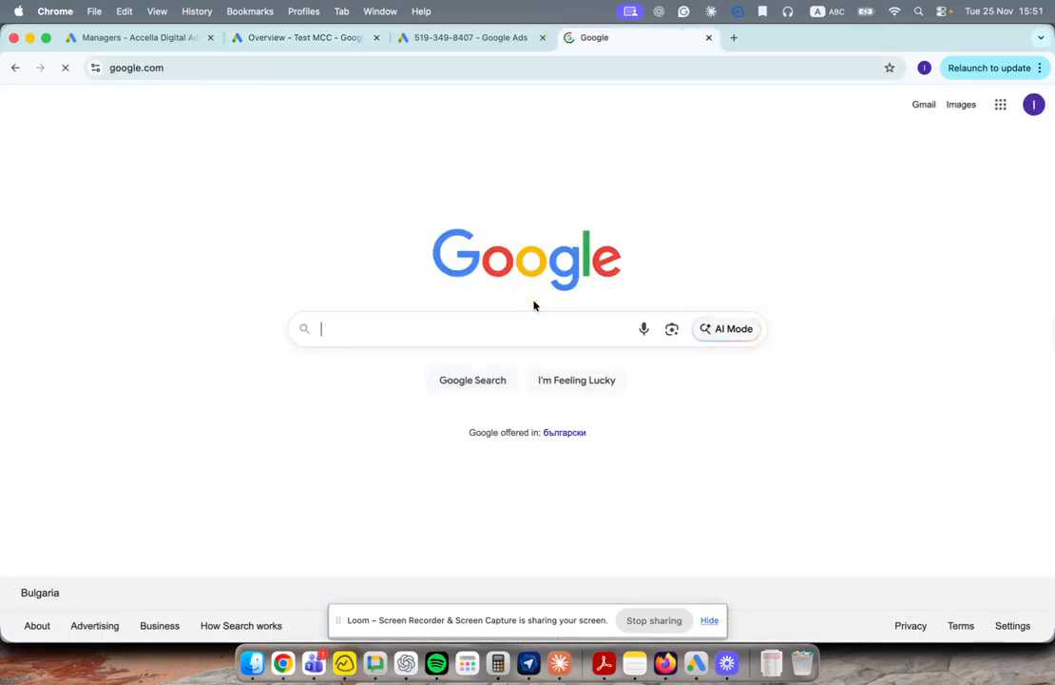
pyautogui.write('google ads ')
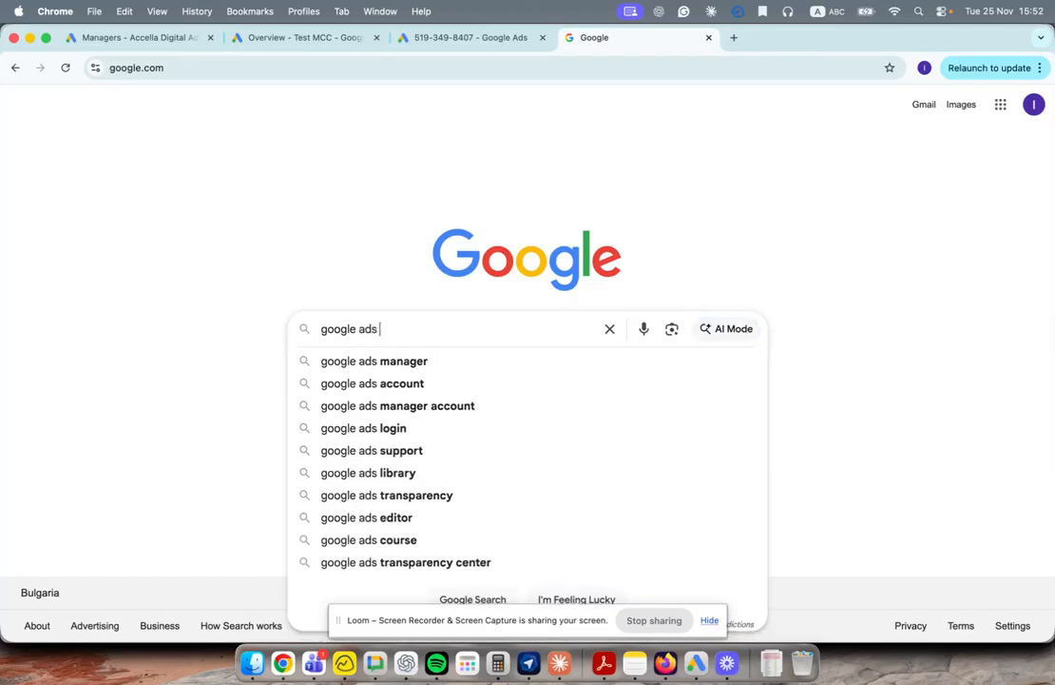
pyautogui.write('editor')
pyautogui.press('Return')
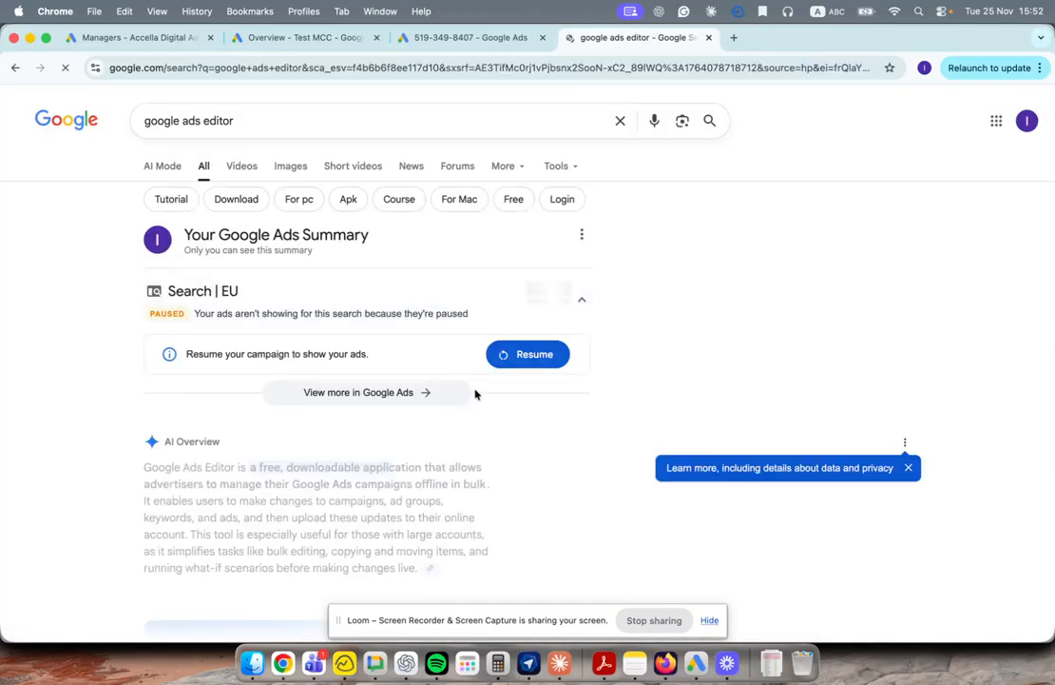
pyautogui.scroll(-3, 460, 444)
pyautogui.scroll(-5, 460, 444)
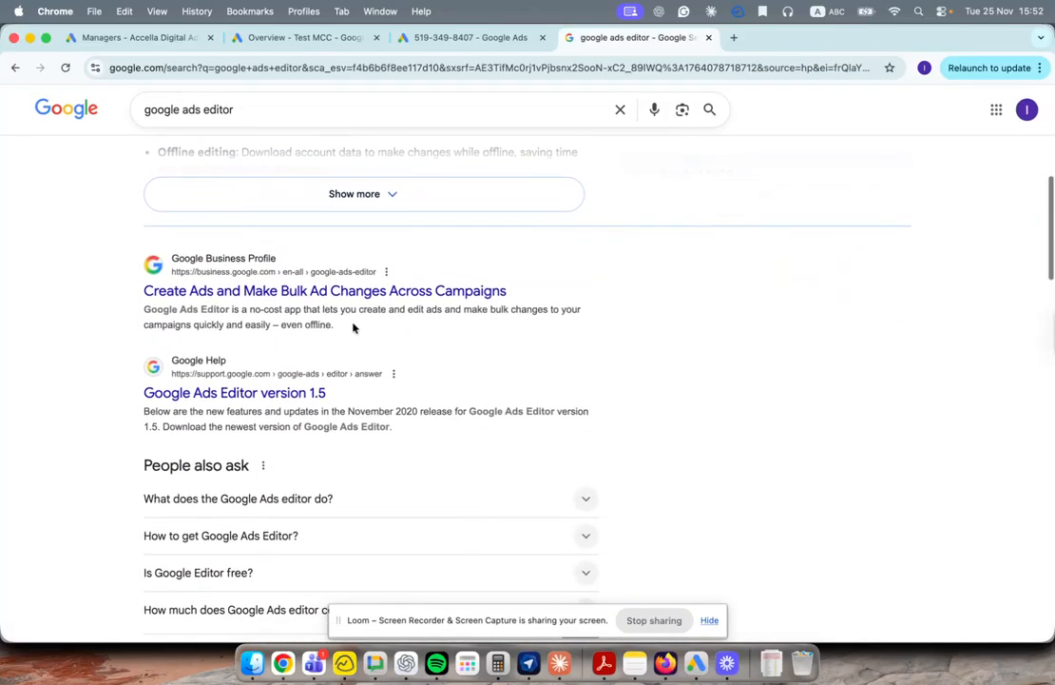
# Step: Open the Google Ads Editor Help version 2.11 release notes and its download page
pyautogui.click(276, 393)
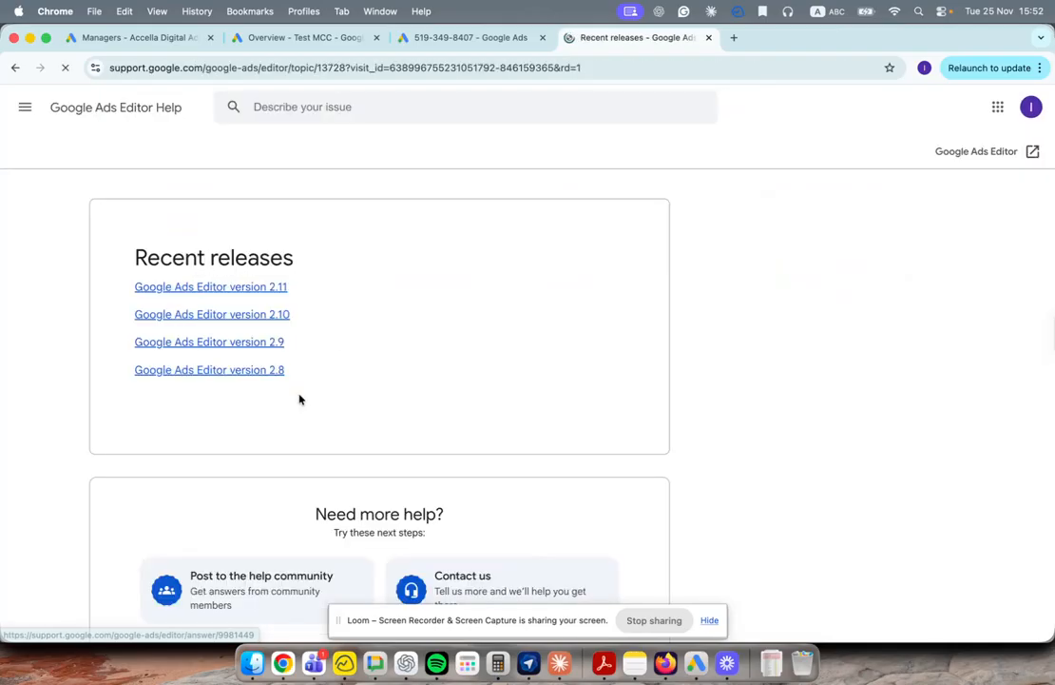
pyautogui.click(278, 287)
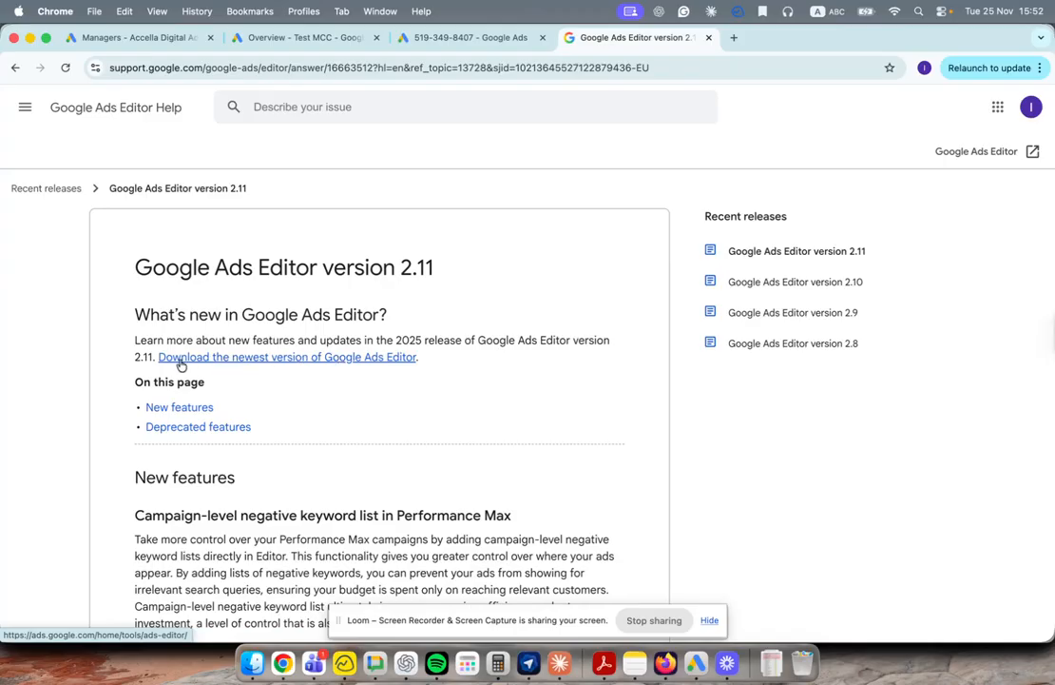
pyautogui.click(286, 363)
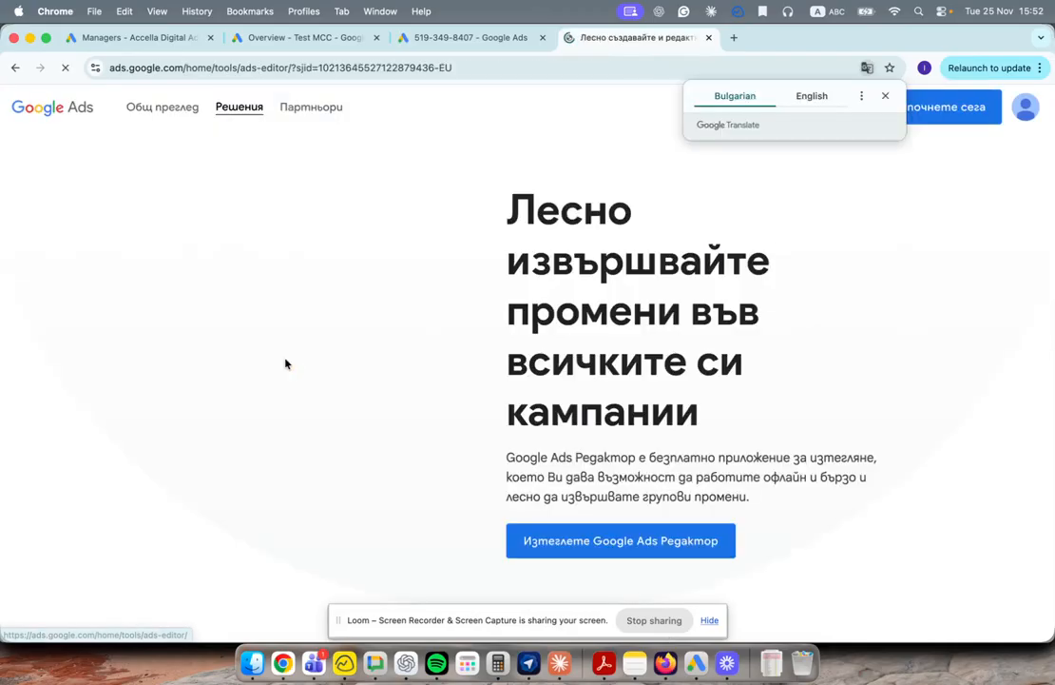
# Step: Download Google Ads Editor and launch it from the Dock
pyautogui.scroll(-2, 550, 345)
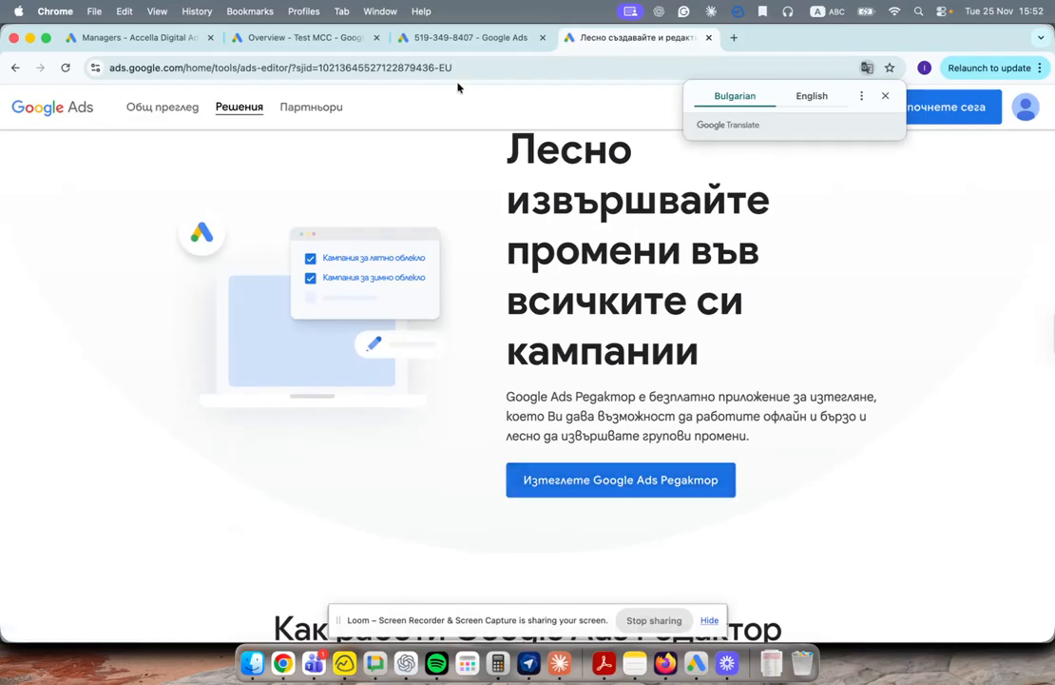
pyautogui.scroll(1, 480, 225)
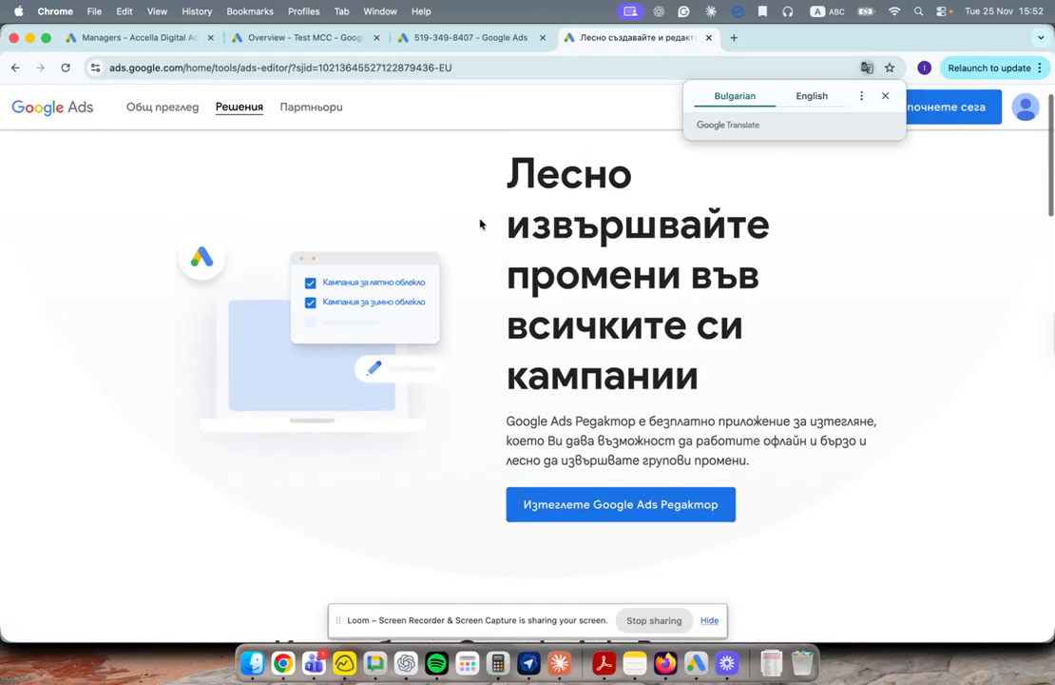
pyautogui.scroll(-2, 454, 356)
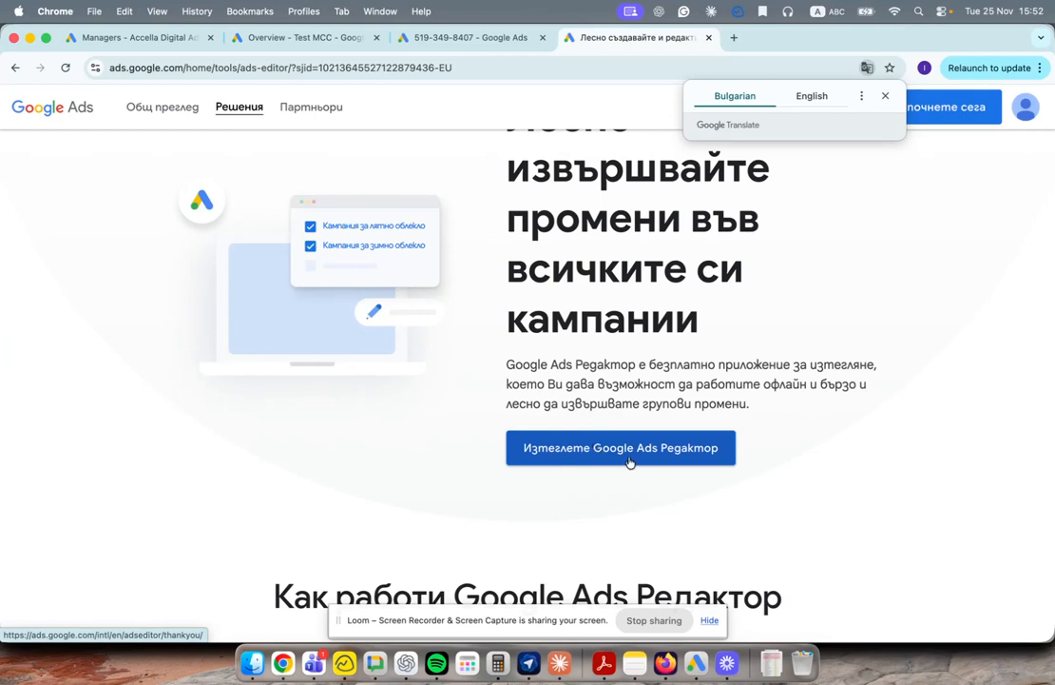
pyautogui.click(624, 453)
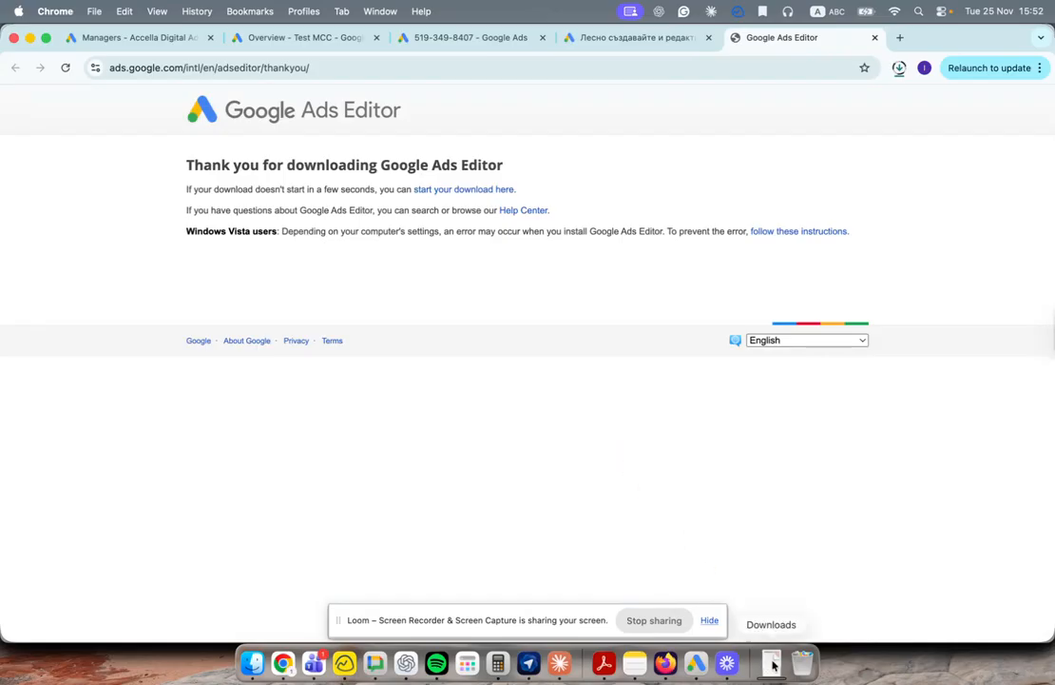
pyautogui.click(696, 664)
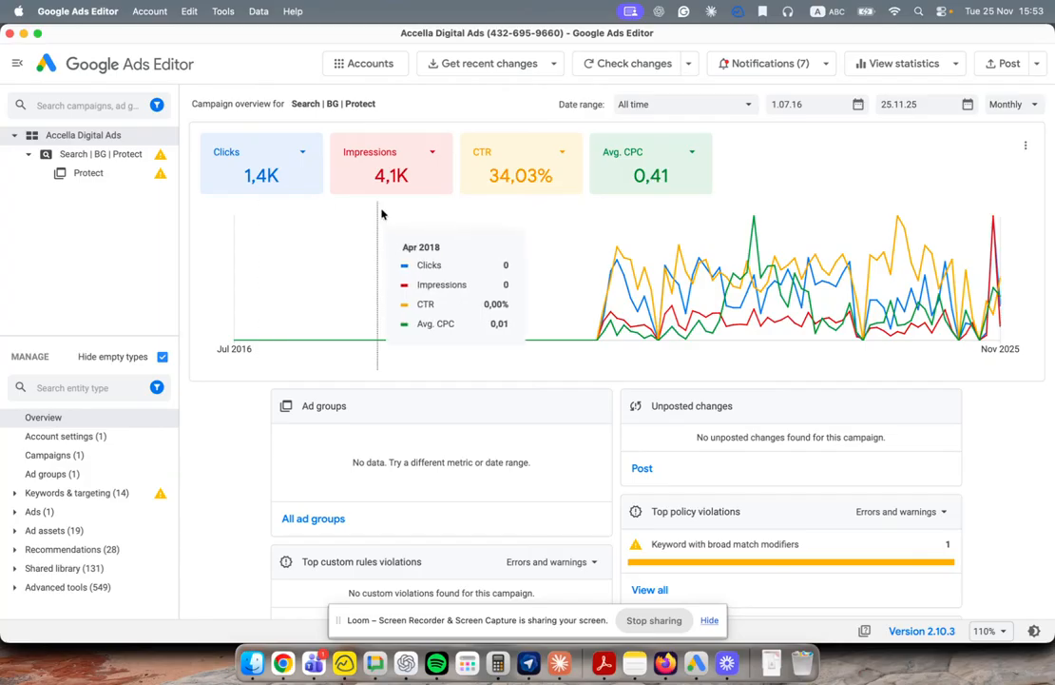
# Step: Use Get recent changes > More data to open the campaign download dialog
pyautogui.click(487, 64)
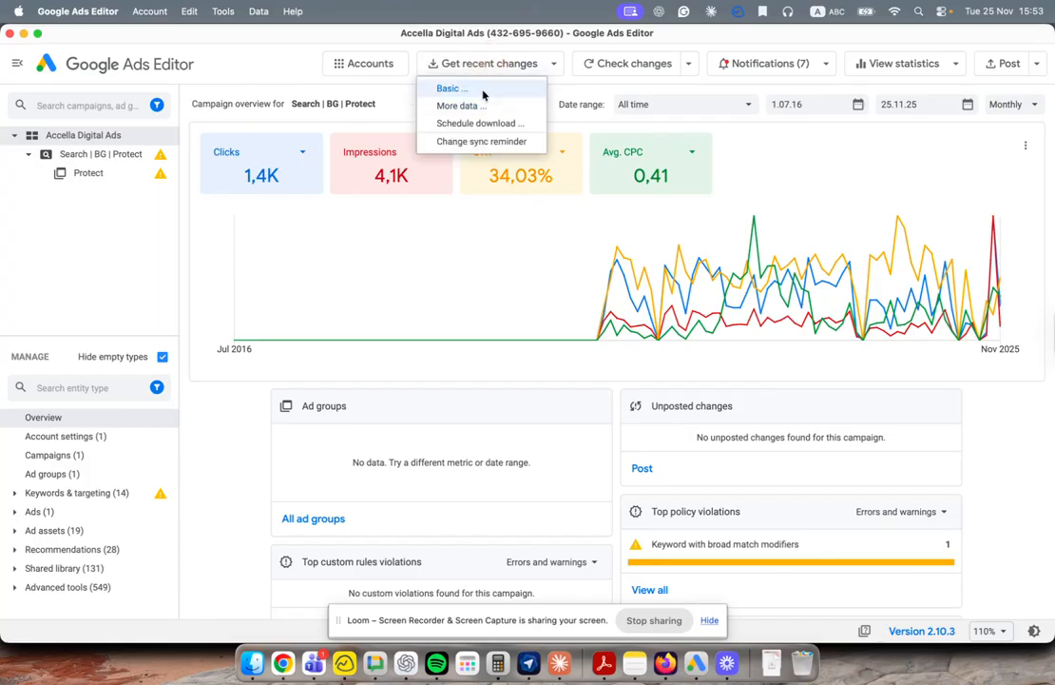
pyautogui.click(279, 63)
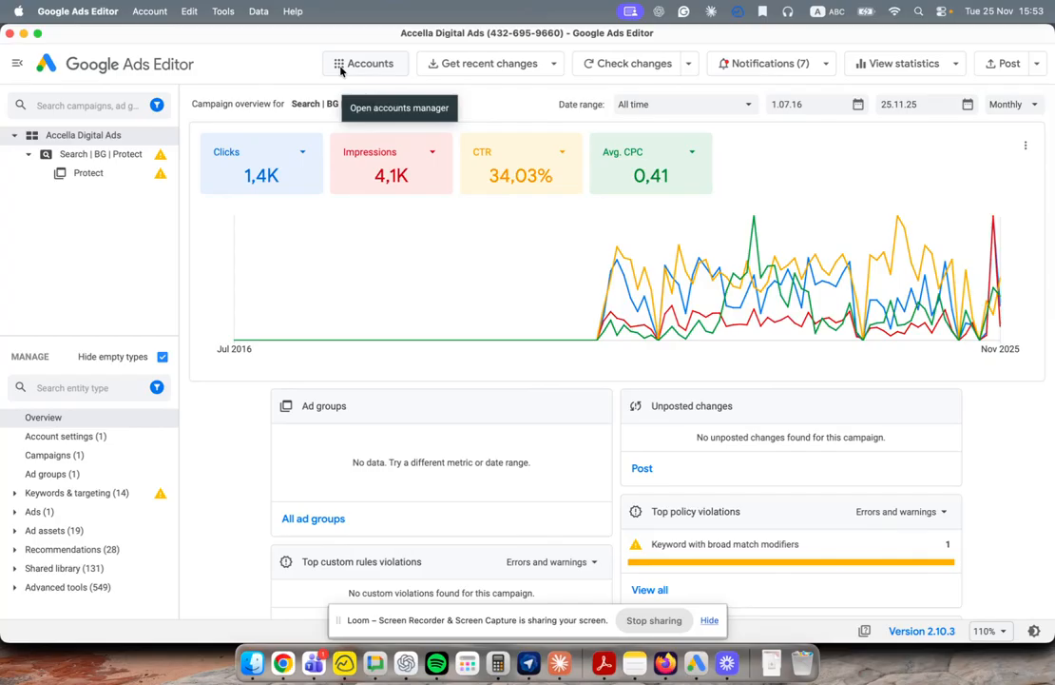
pyautogui.click(478, 67)
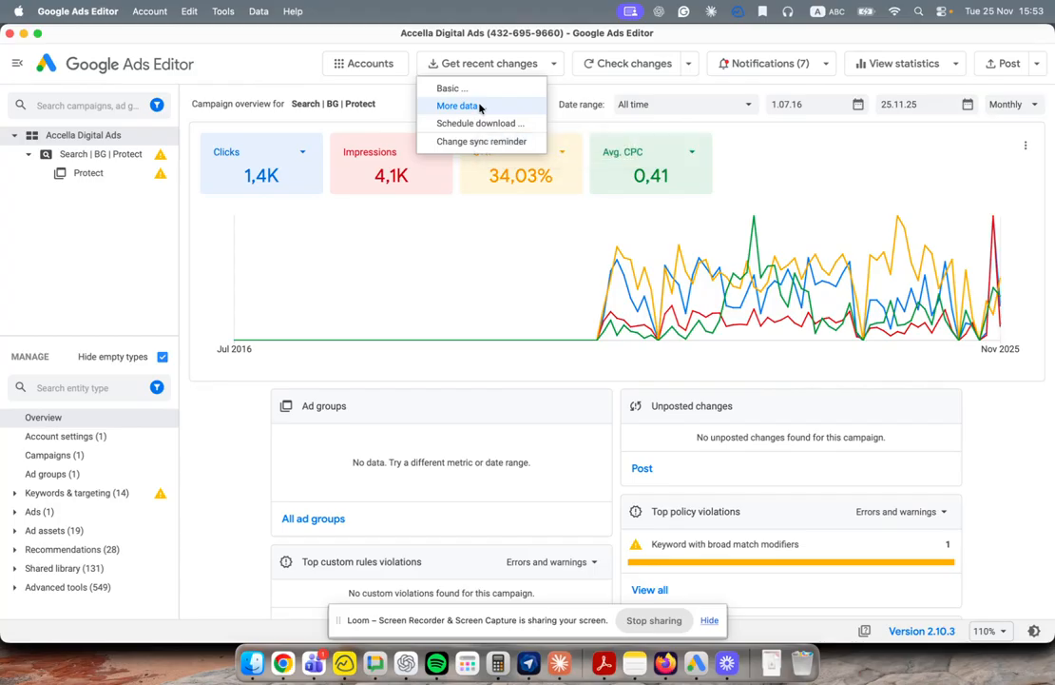
pyautogui.click(480, 108)
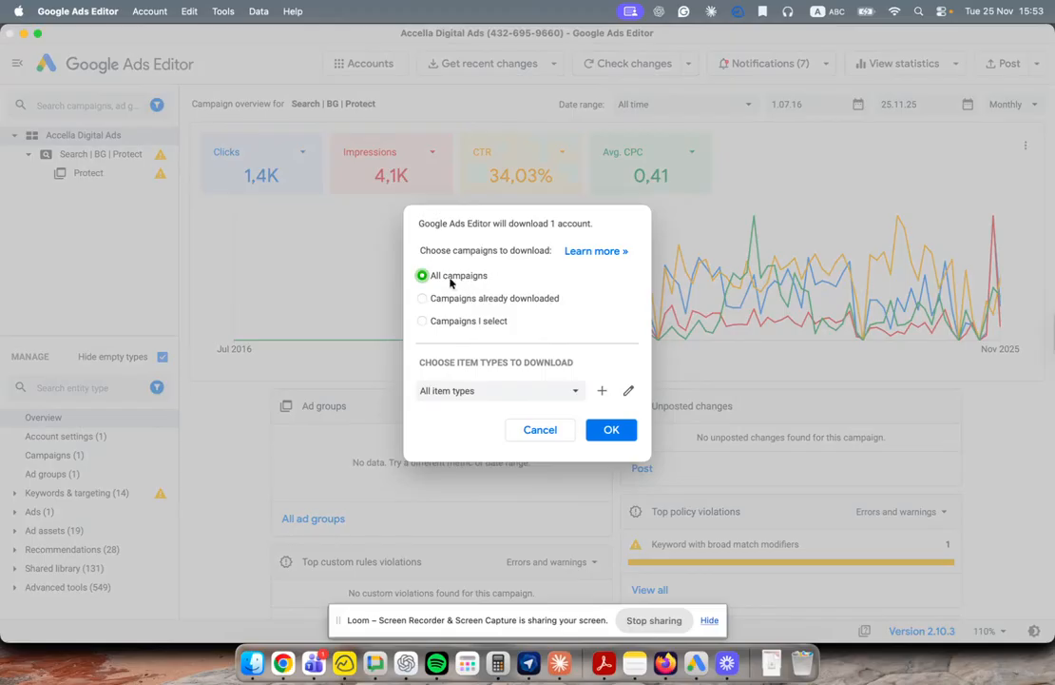
# Step: Switch the download scope to Campaigns I select
pyautogui.click(474, 301)
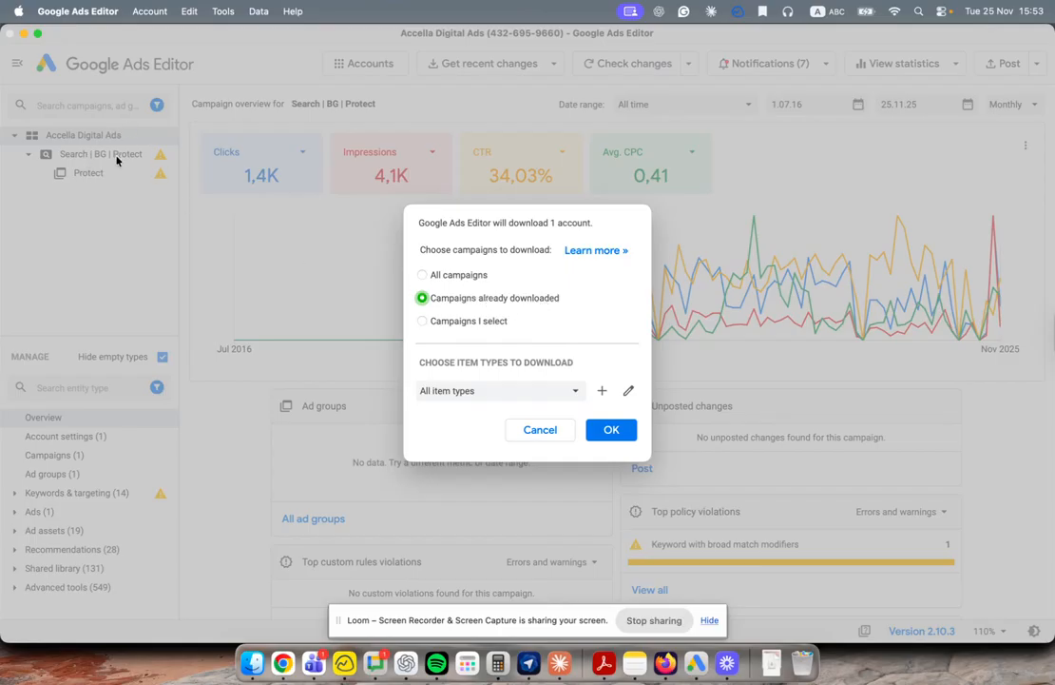
pyautogui.click(471, 320)
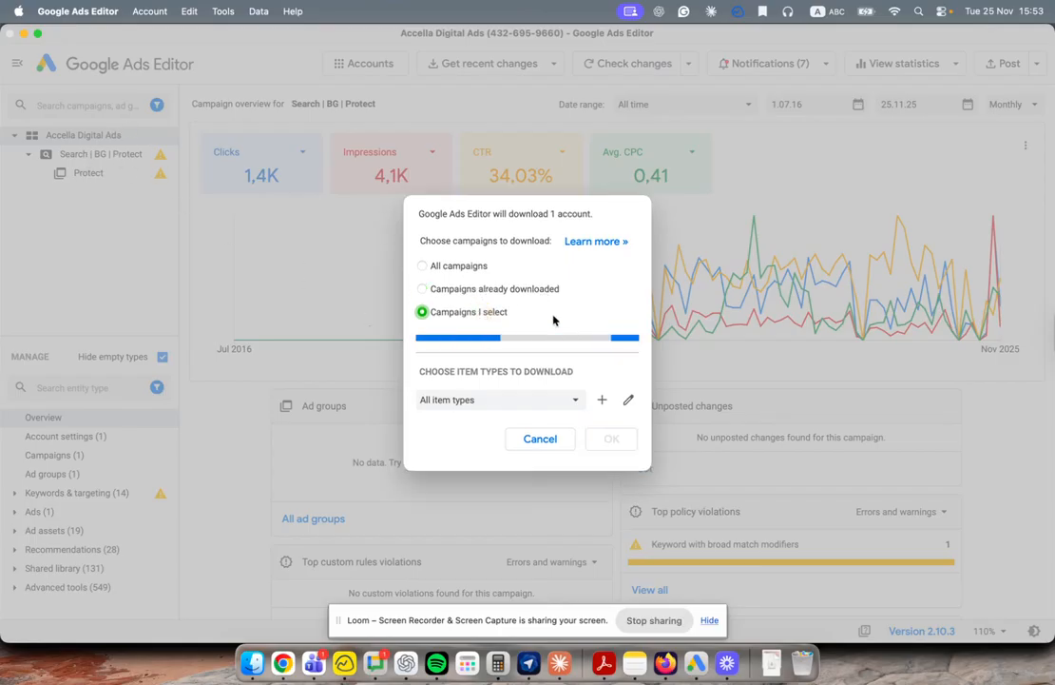
pyautogui.scroll(-5, 554, 321)
pyautogui.scroll(-10, 554, 320)
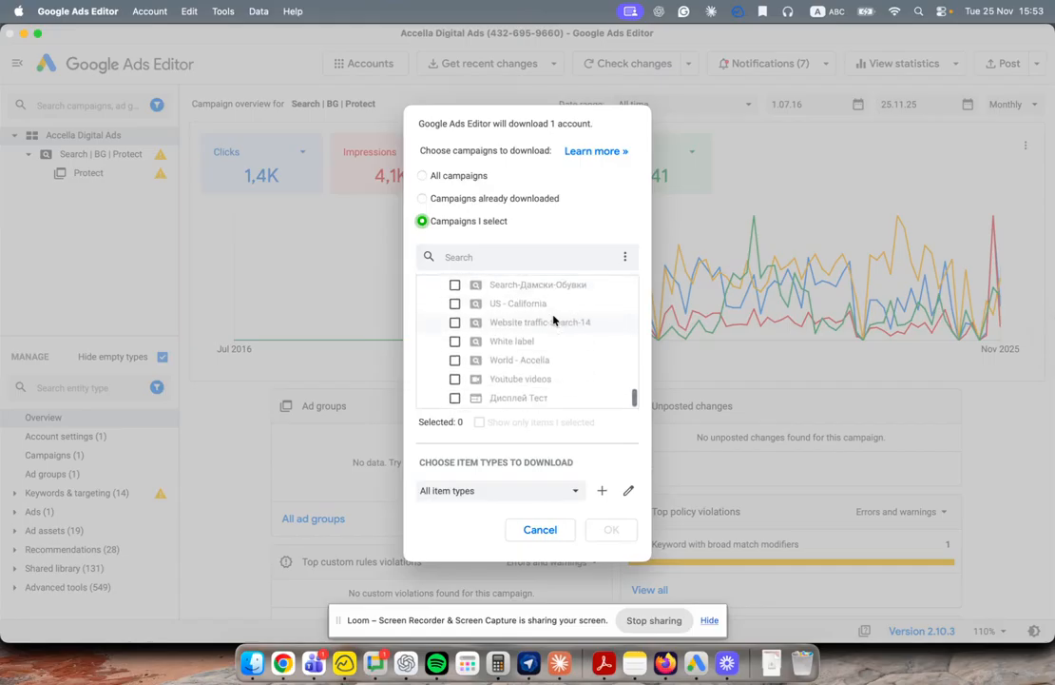
pyautogui.scroll(15, 553, 320)
pyautogui.scroll(-2, 588, 336)
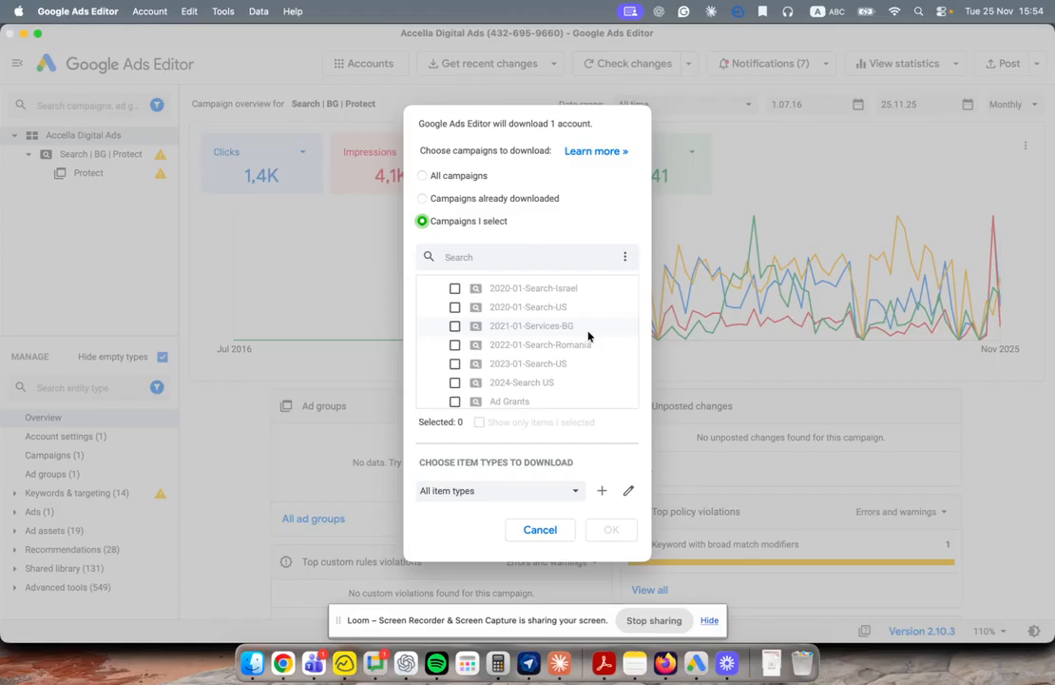
# Step: Tick 2020-01-Search-Israel, 2020-01-Search-US and 2021-01-Services-BG and download them
pyautogui.click(455, 288)
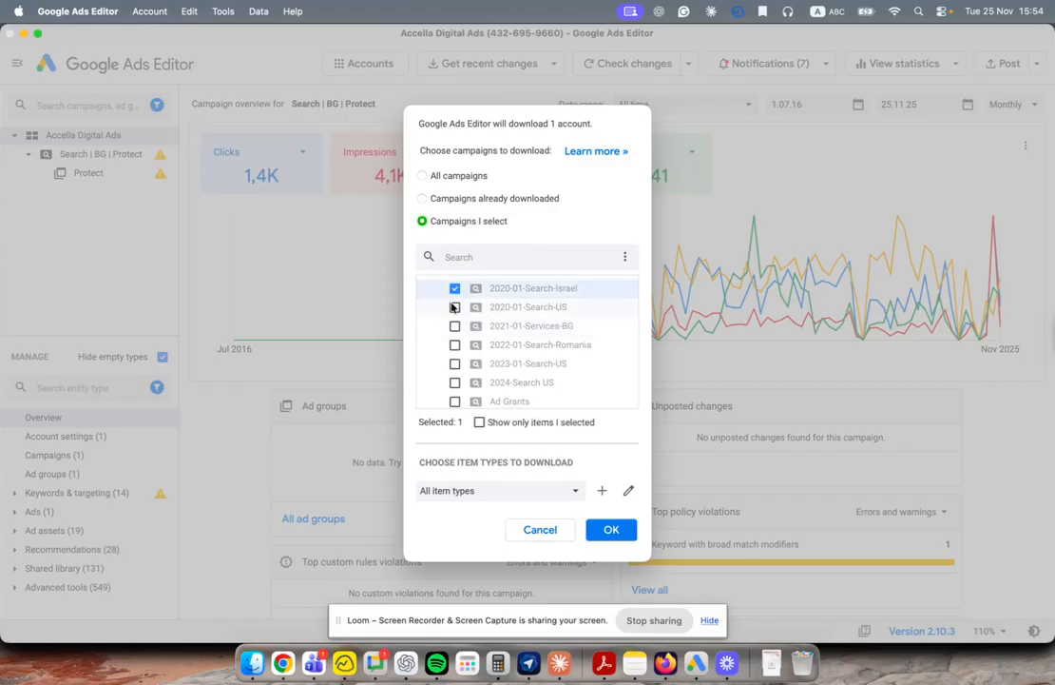
pyautogui.click(454, 307)
pyautogui.click(455, 325)
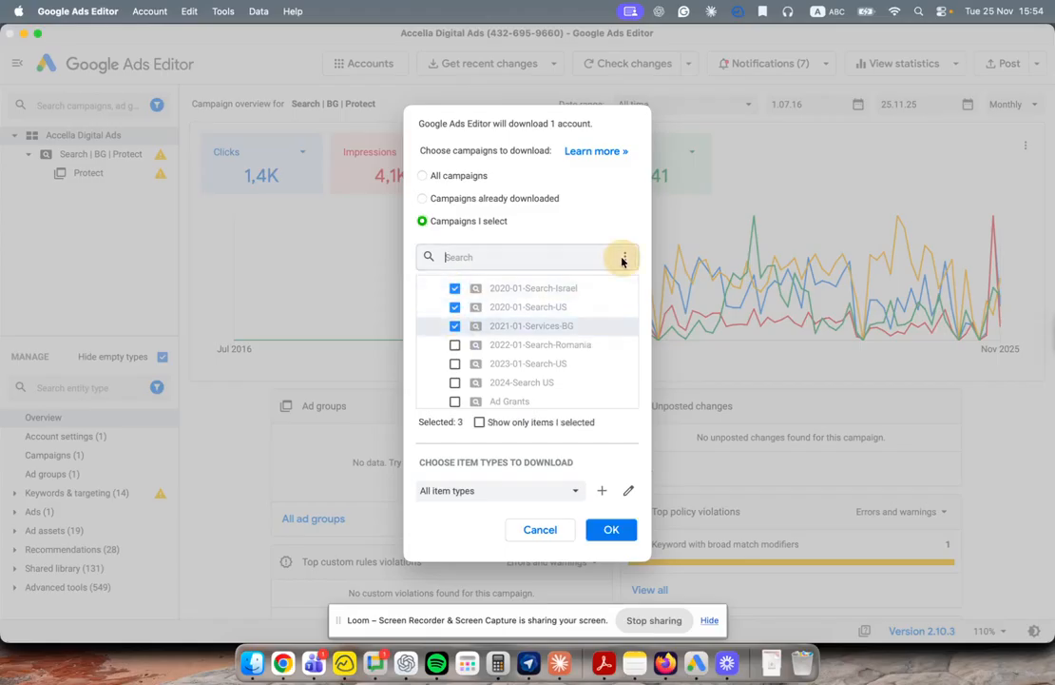
pyautogui.click(624, 256)
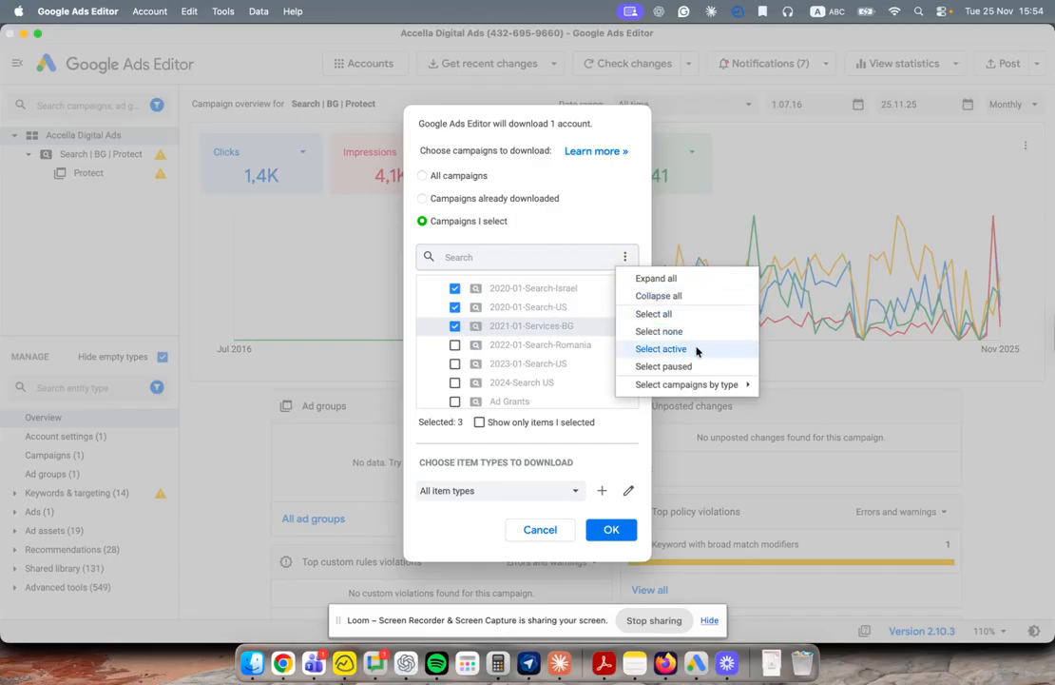
pyautogui.moveTo(715, 385)
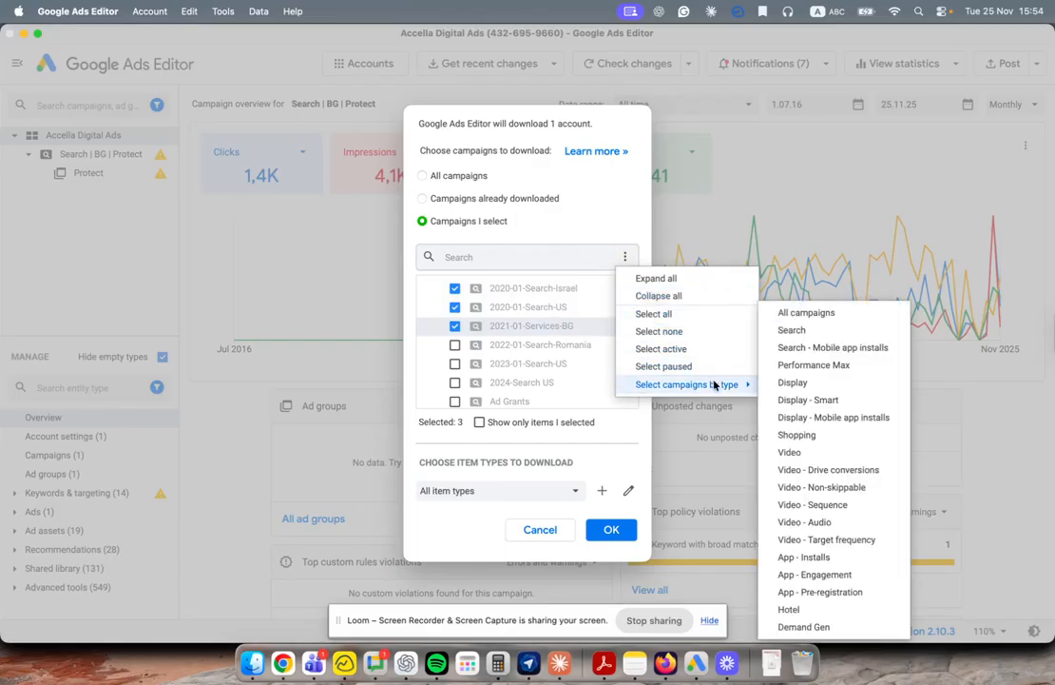
pyautogui.click(630, 444)
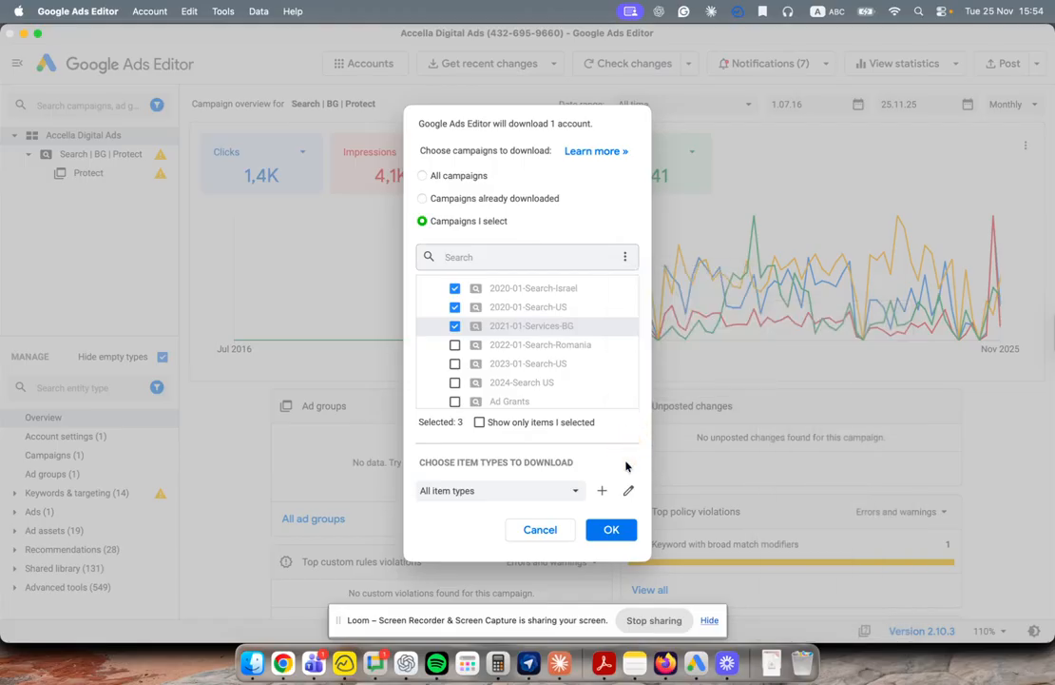
pyautogui.click(612, 532)
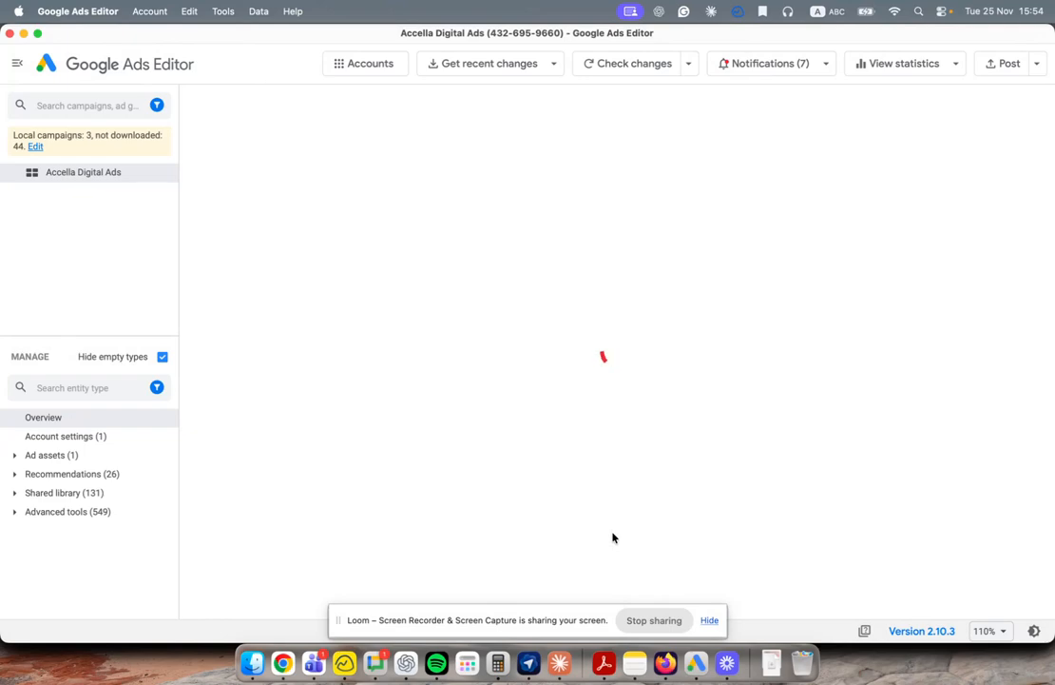
# Step: Reset the campaign filters to defaults and show empty entity types in the tree
pyautogui.click(157, 105)
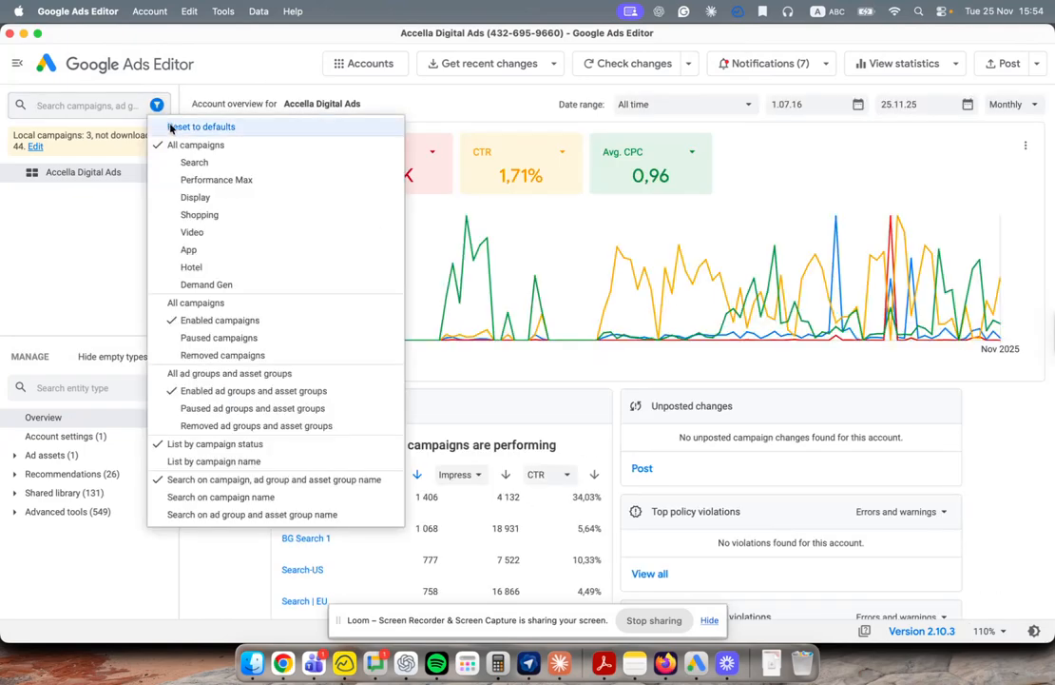
pyautogui.click(167, 127)
pyautogui.click(143, 358)
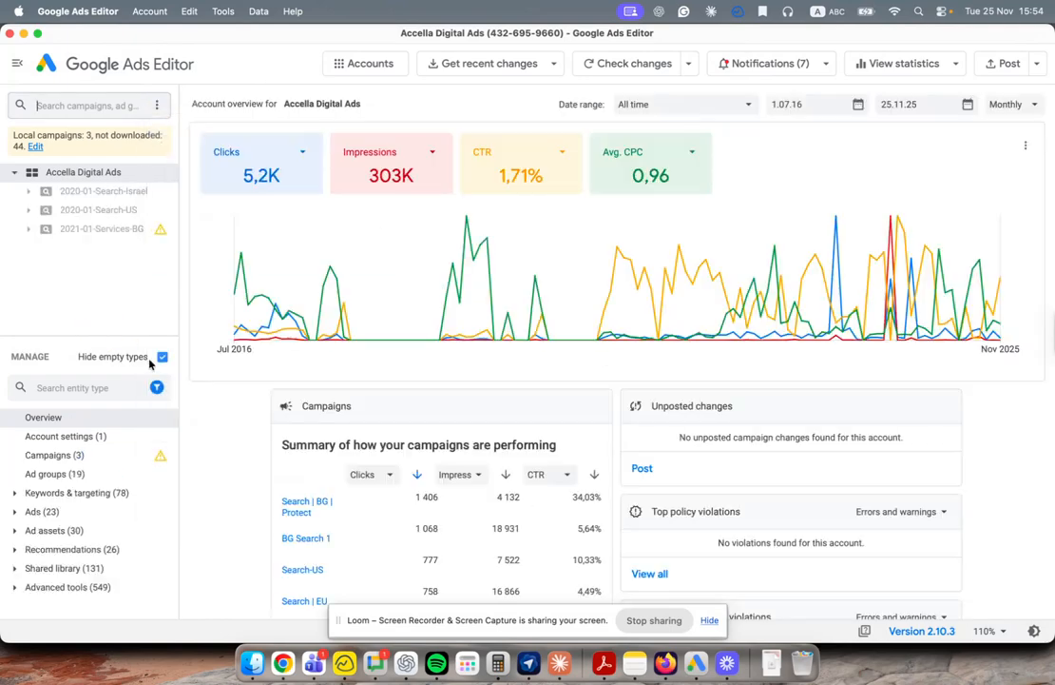
pyautogui.click(156, 387)
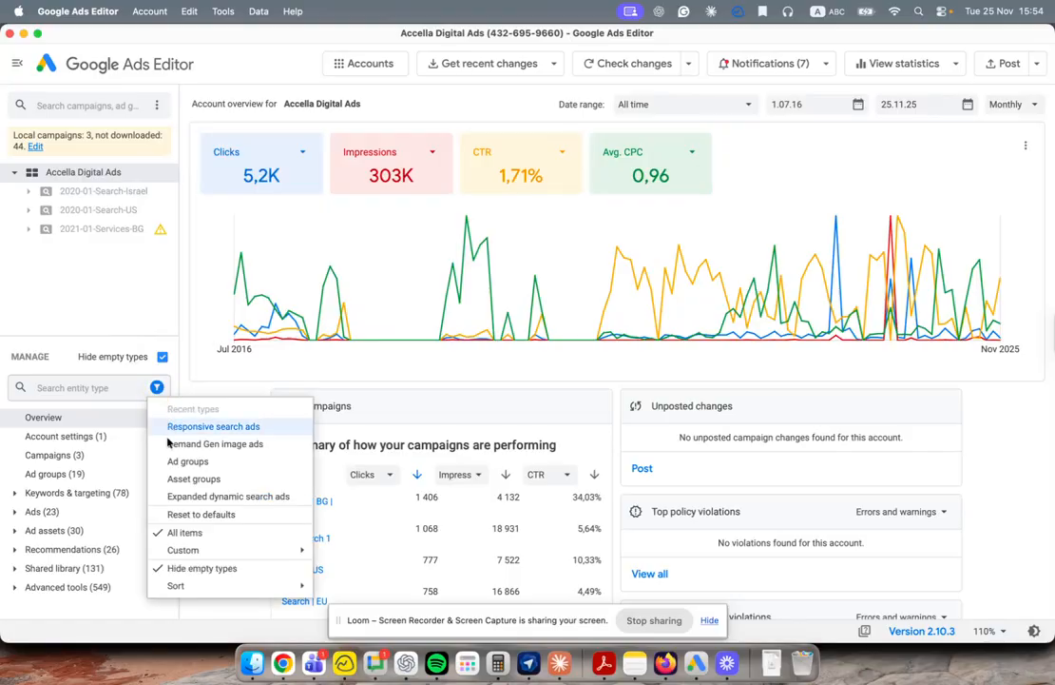
pyautogui.click(157, 111)
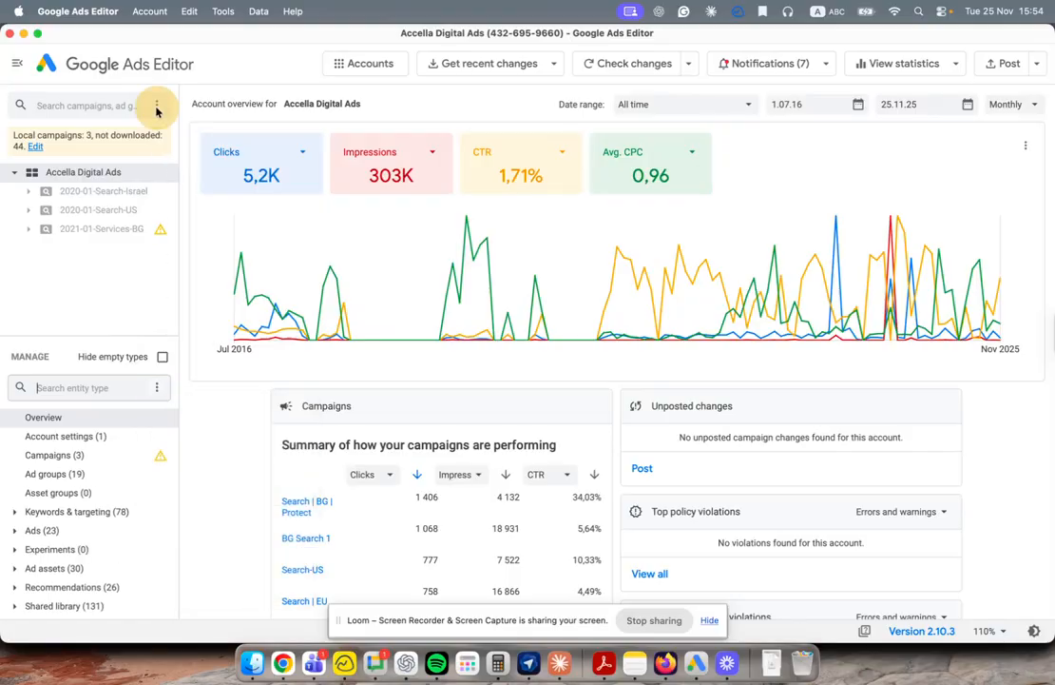
# Step: Try the Search-only campaign filter, then reset filters to defaults and hide empty types again
pyautogui.click(156, 109)
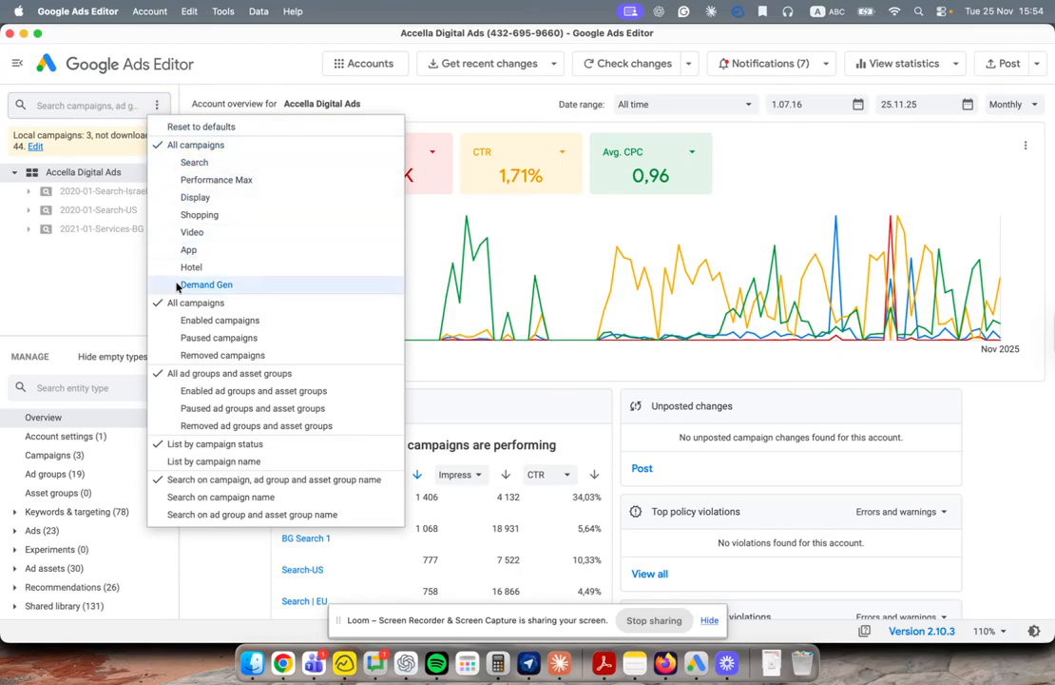
pyautogui.click(188, 165)
pyautogui.click(90, 279)
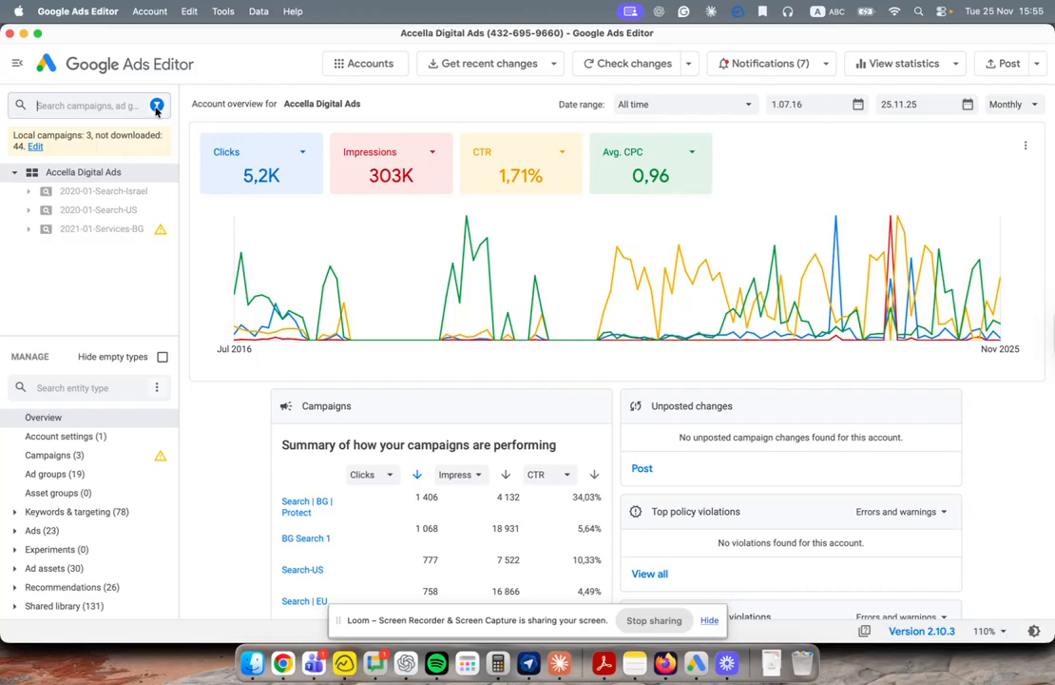
pyautogui.click(157, 107)
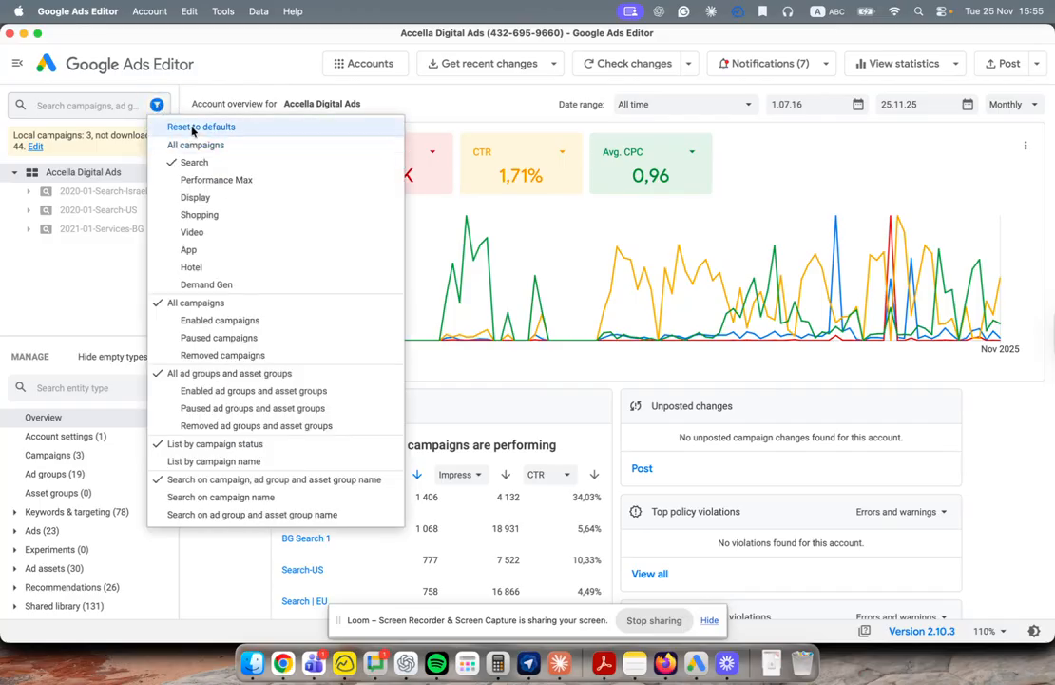
pyautogui.click(192, 128)
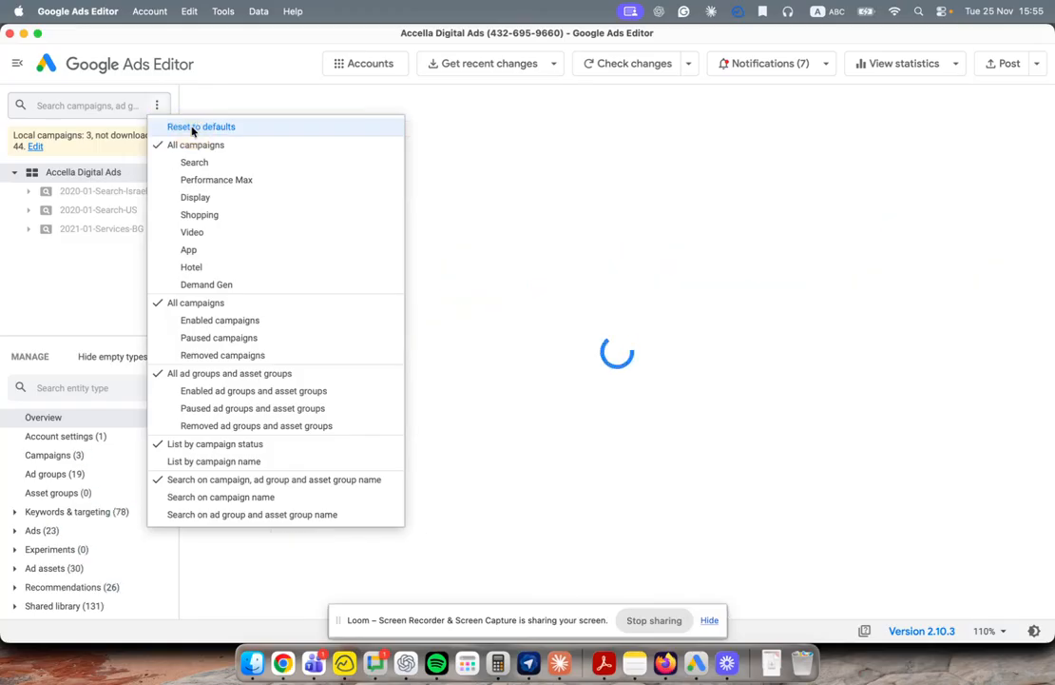
pyautogui.click(97, 260)
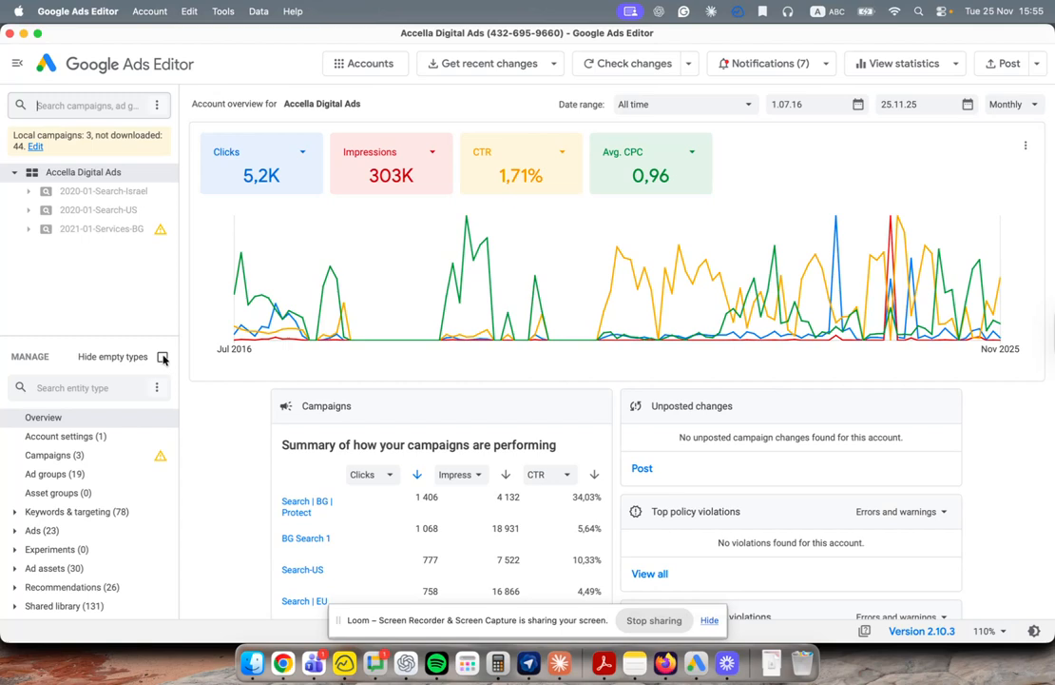
pyautogui.click(163, 358)
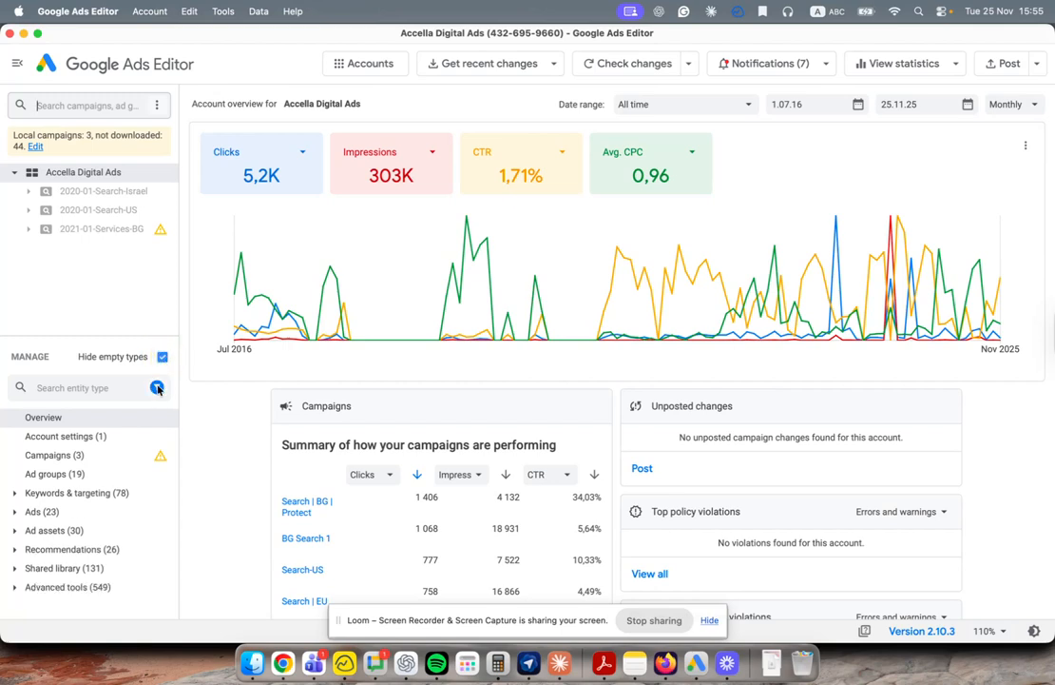
# Step: Expand Ads (23) to show 3 responsive search ads and 20 expanded text ads, briefly listing empty ad types
pyautogui.click(14, 512)
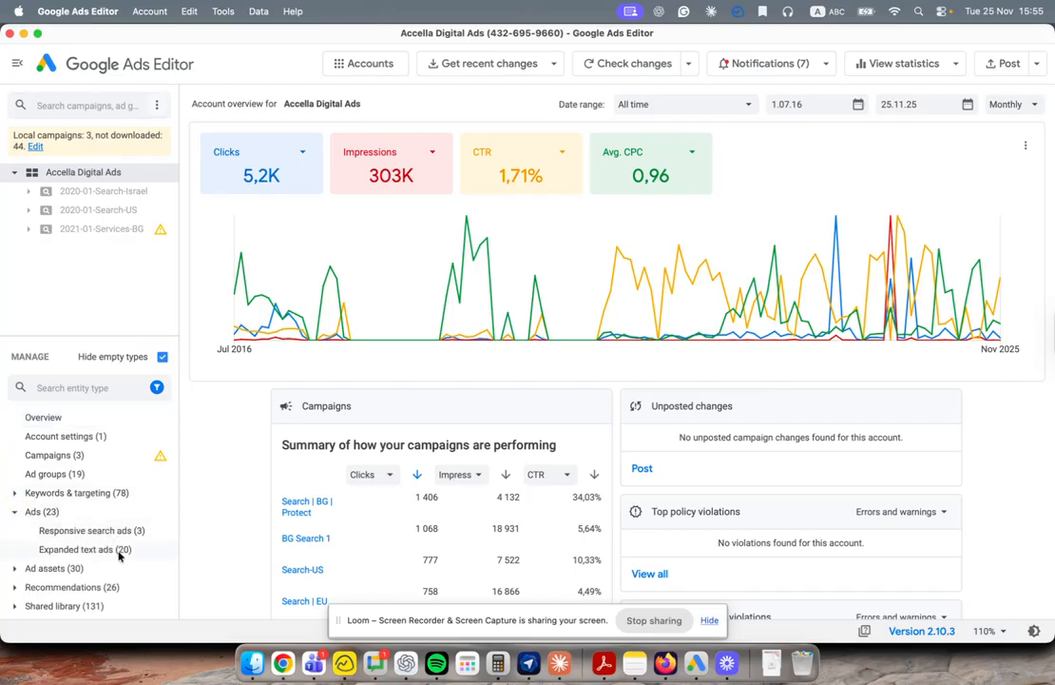
pyautogui.scroll(-1, 88, 480)
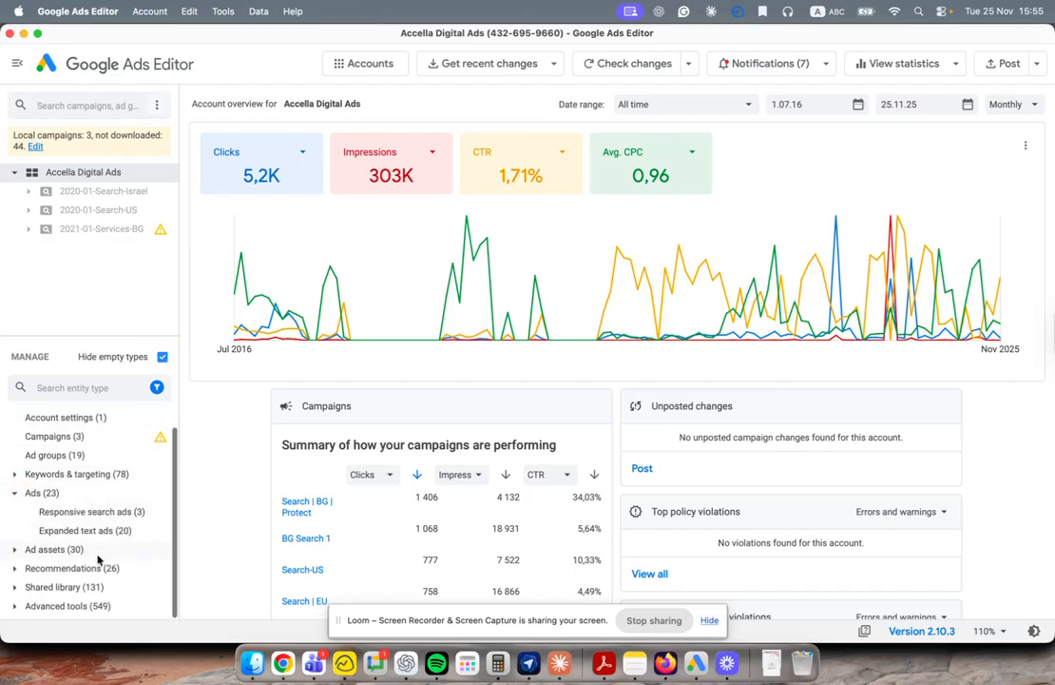
pyautogui.click(162, 357)
pyautogui.scroll(-5, 107, 468)
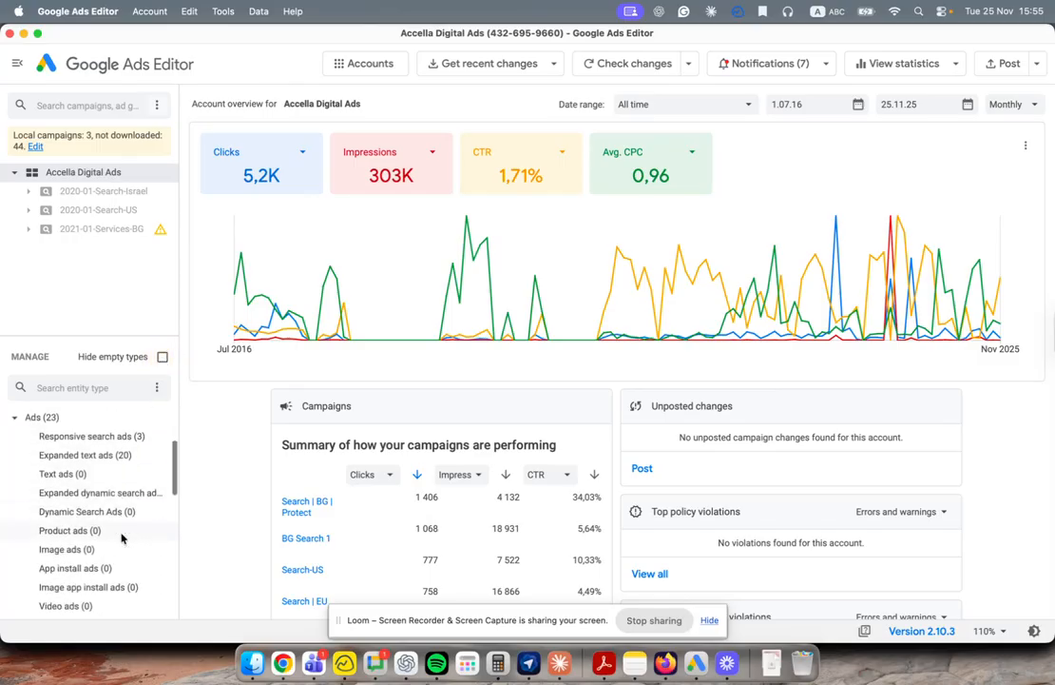
pyautogui.scroll(-4, 84, 551)
pyautogui.scroll(-8, 87, 556)
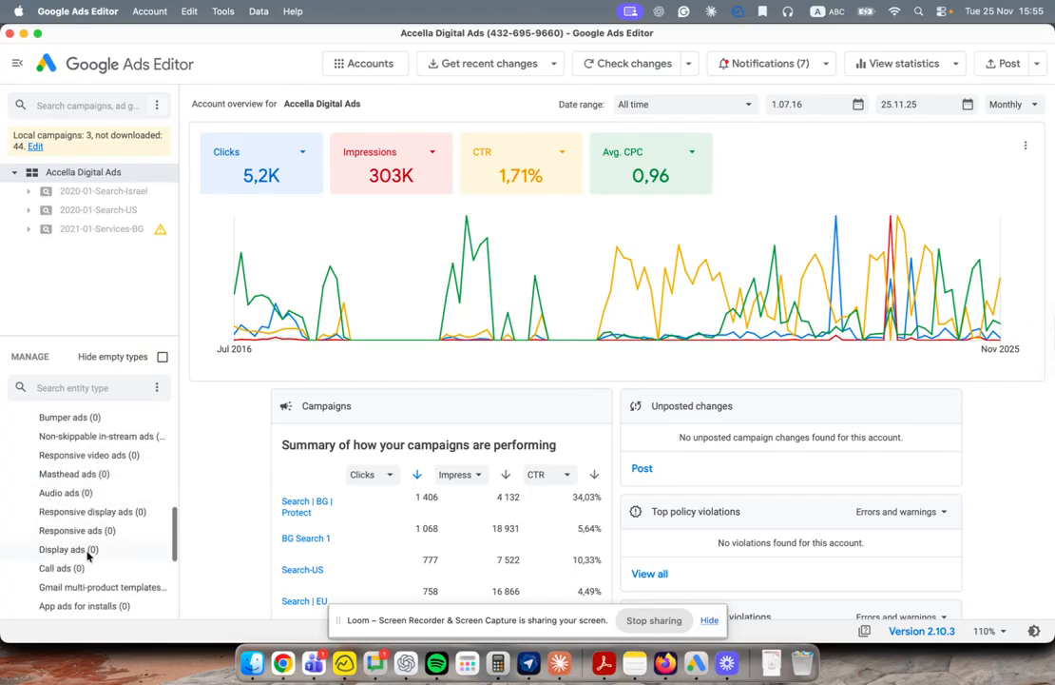
pyautogui.scroll(-8, 92, 465)
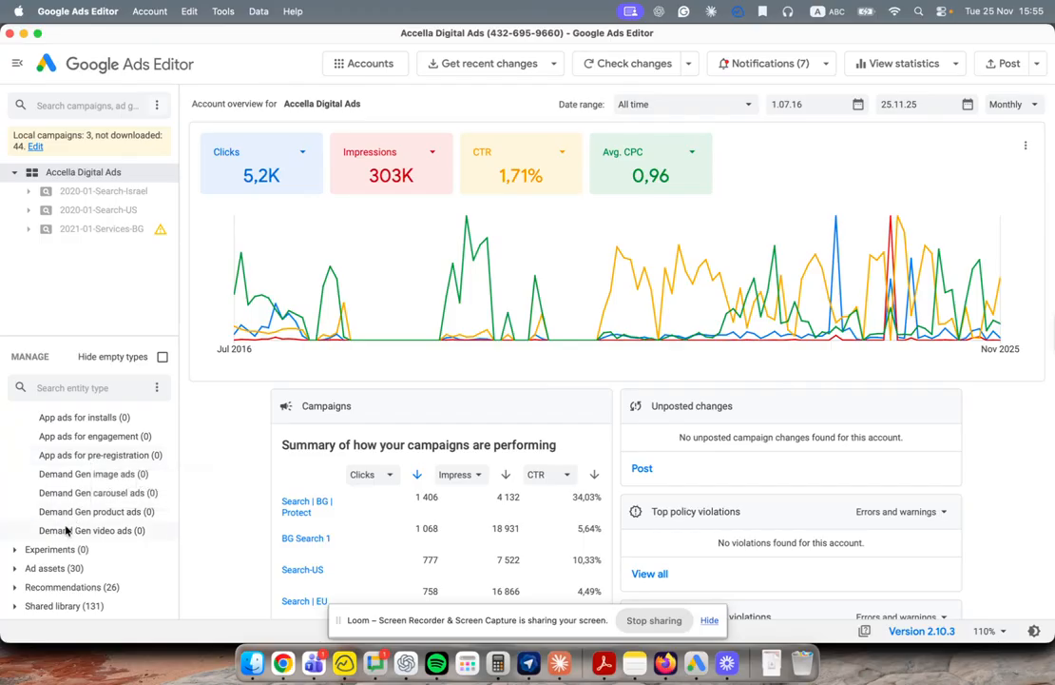
pyautogui.scroll(15, 89, 435)
pyautogui.click(161, 358)
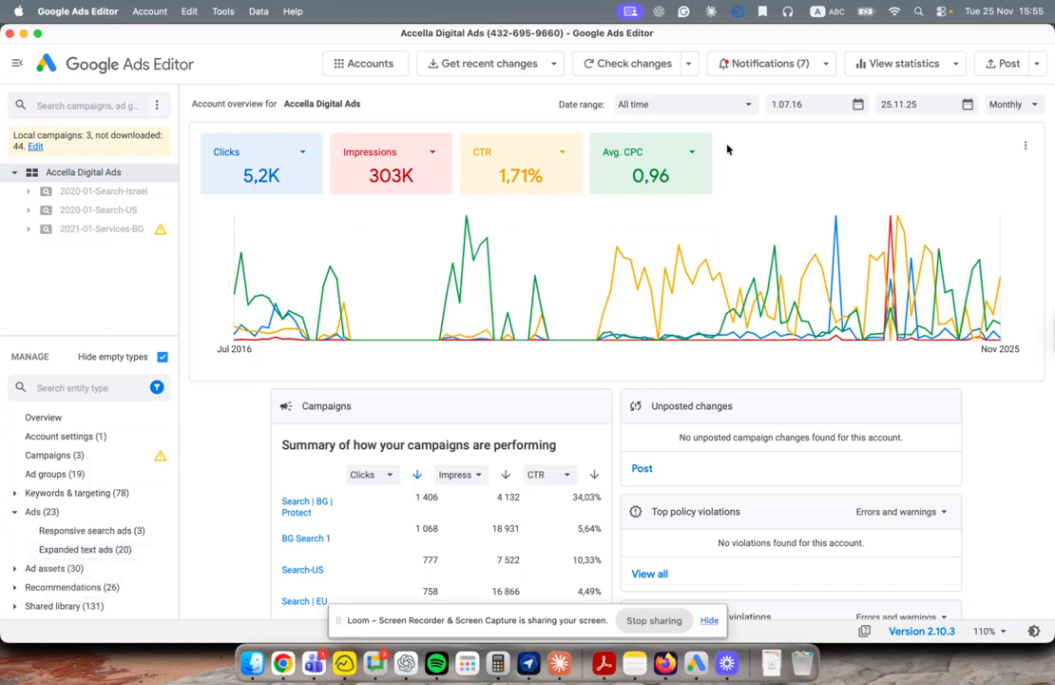
# Step: Expand 2020-01-Search-Israel and 2020-01-Search-US and select the PPC company ad group
pyautogui.click(30, 192)
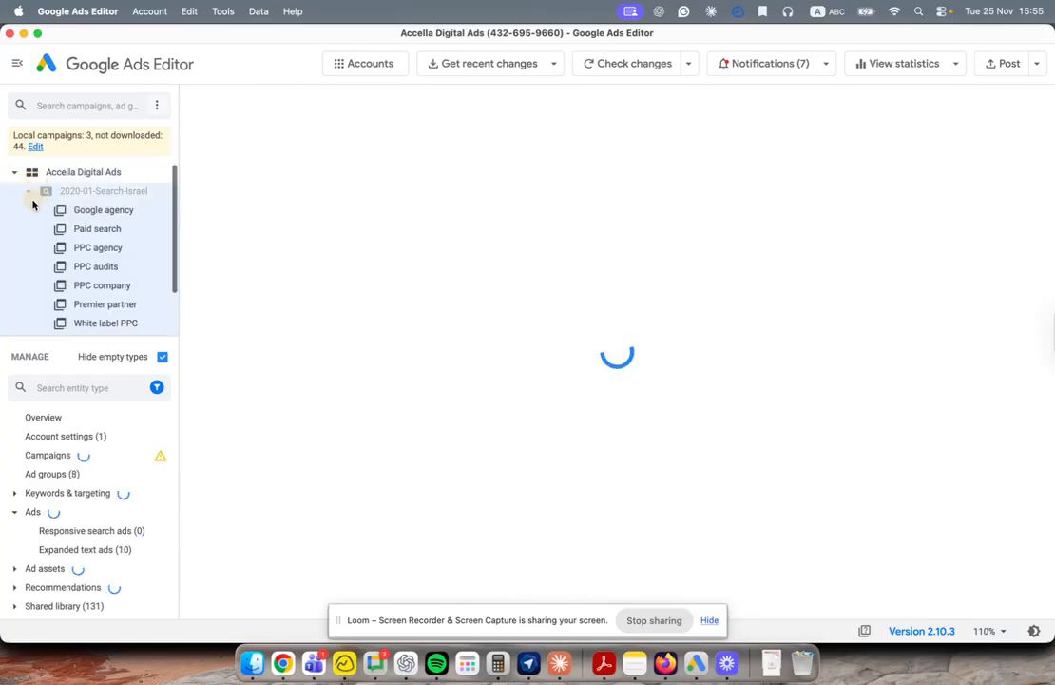
pyautogui.scroll(-3, 104, 285)
pyautogui.click(29, 308)
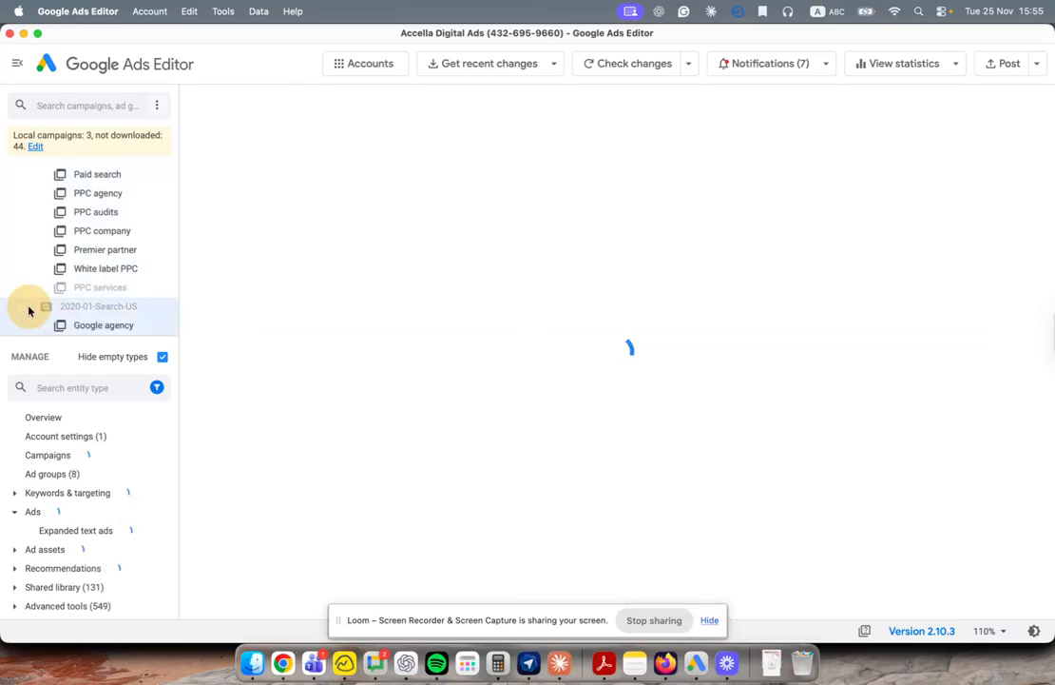
pyautogui.scroll(-1, 102, 237)
pyautogui.click(103, 207)
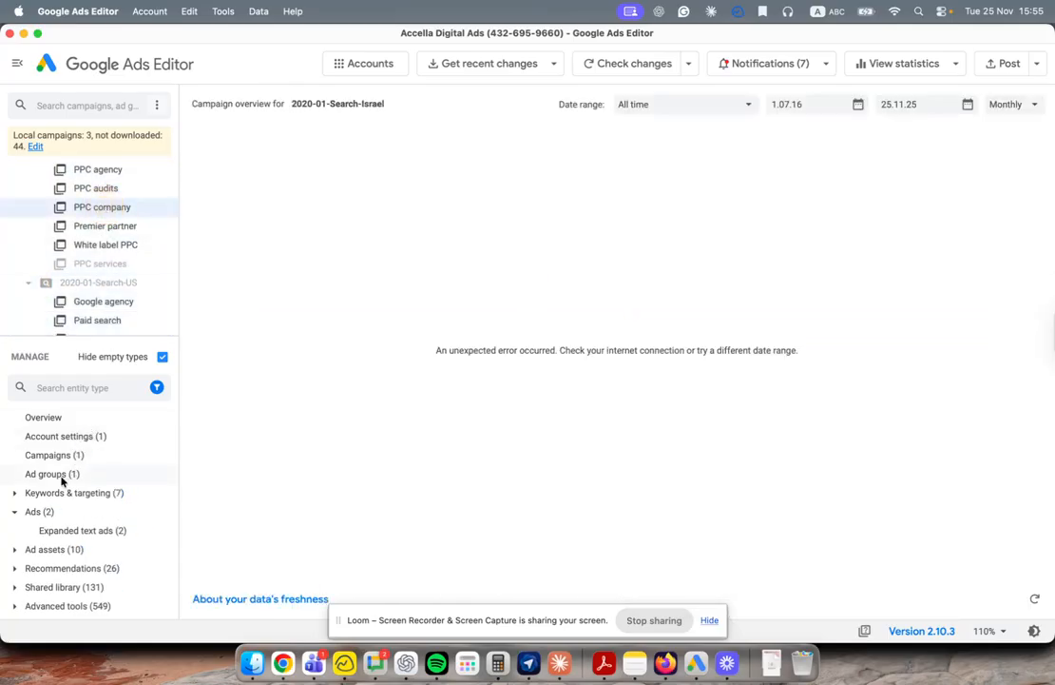
pyautogui.click(54, 474)
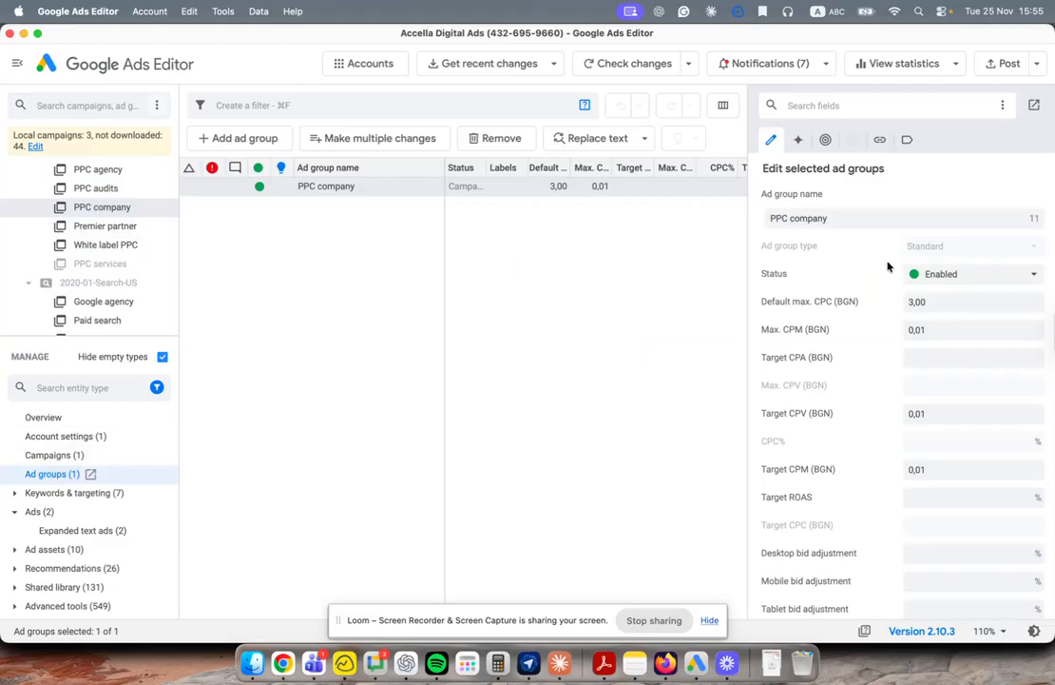
# Step: View the PPC company ad group's keywords and expanded text ads
pyautogui.click(14, 493)
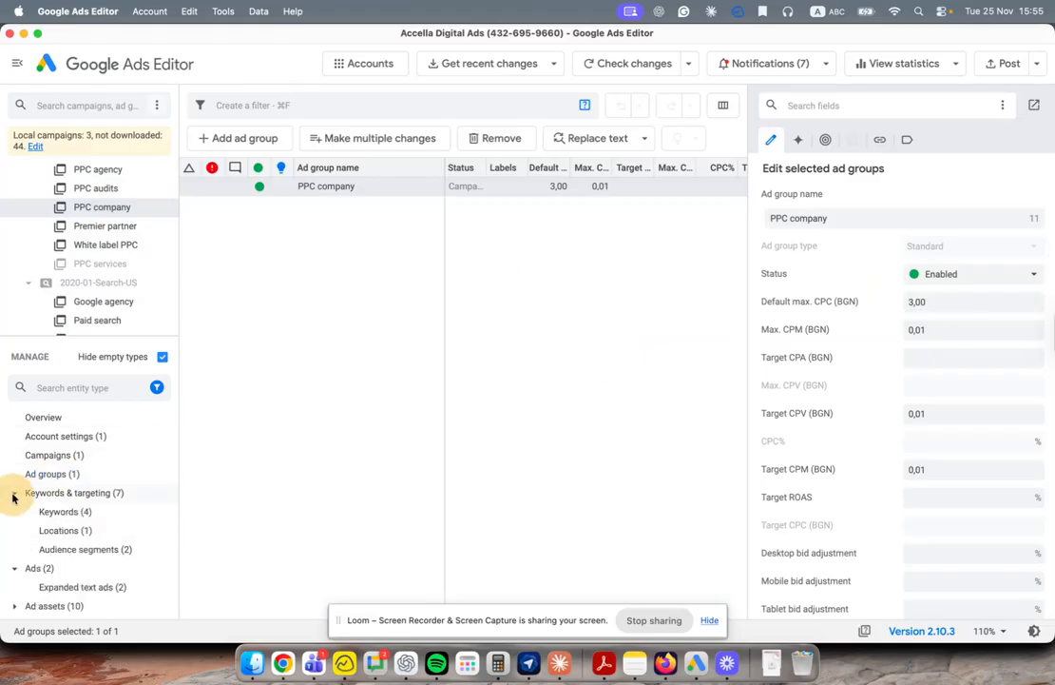
pyautogui.click(64, 511)
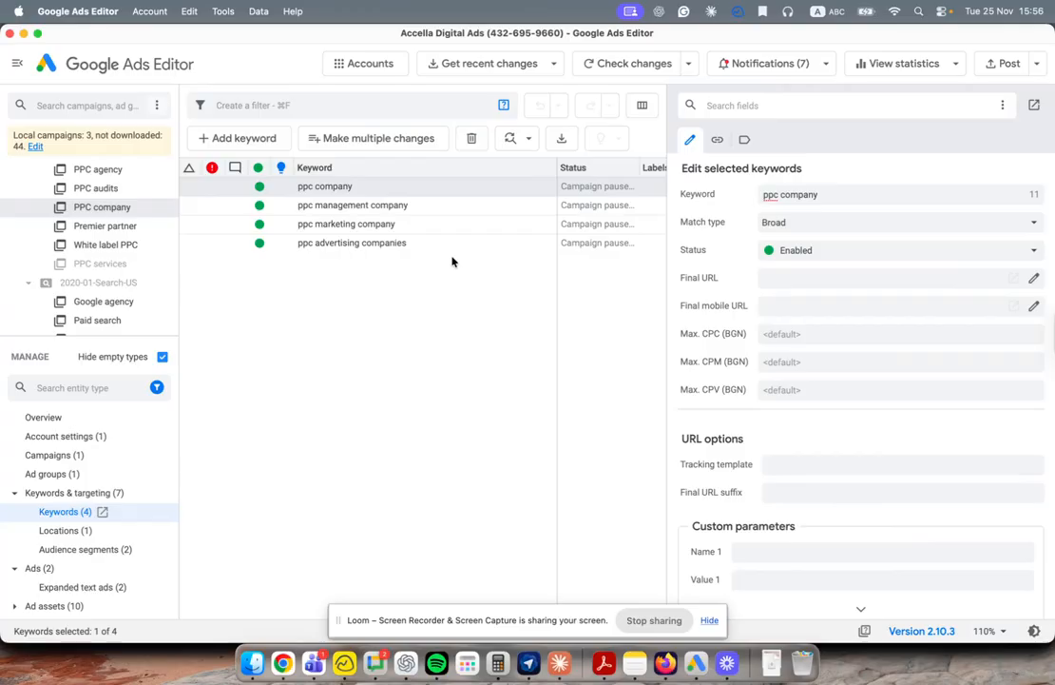
pyautogui.scroll(-2, 91, 533)
pyautogui.click(71, 531)
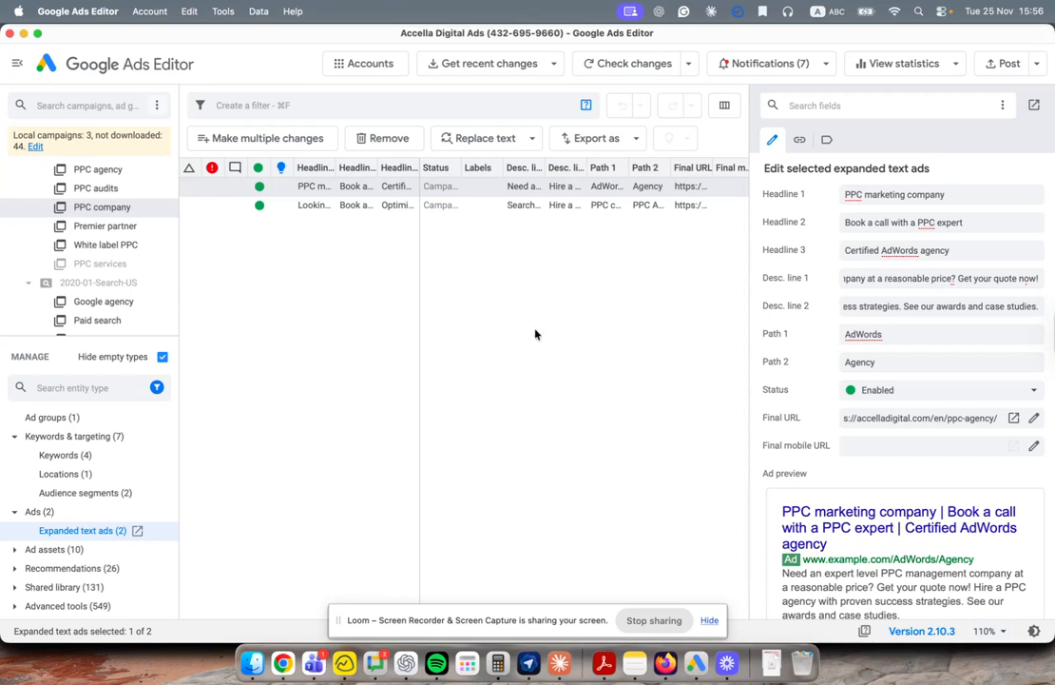
# Step: View PPC audits' ads and account-wide expanded text ads, then list the three campaigns
pyautogui.click(142, 188)
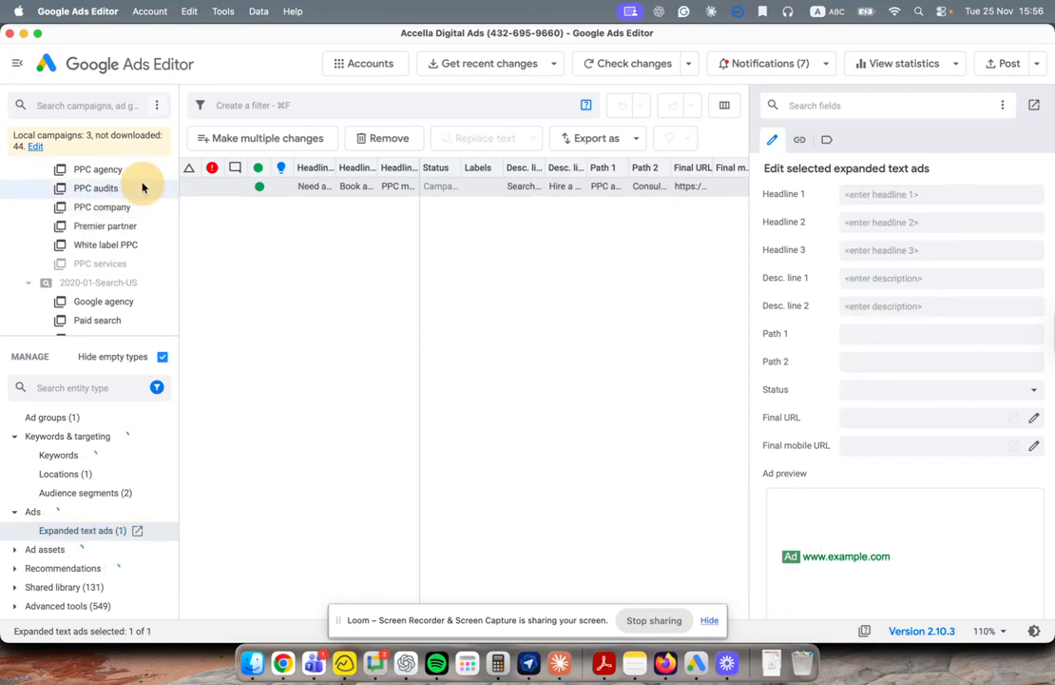
pyautogui.click(76, 171)
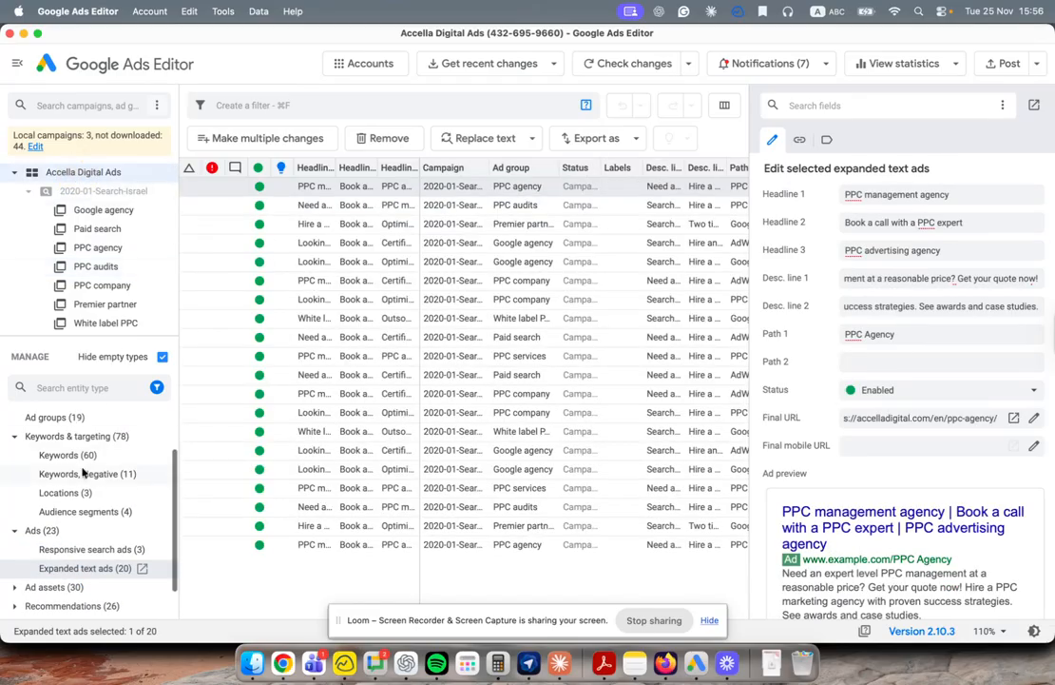
pyautogui.scroll(2, 83, 473)
pyautogui.click(57, 454)
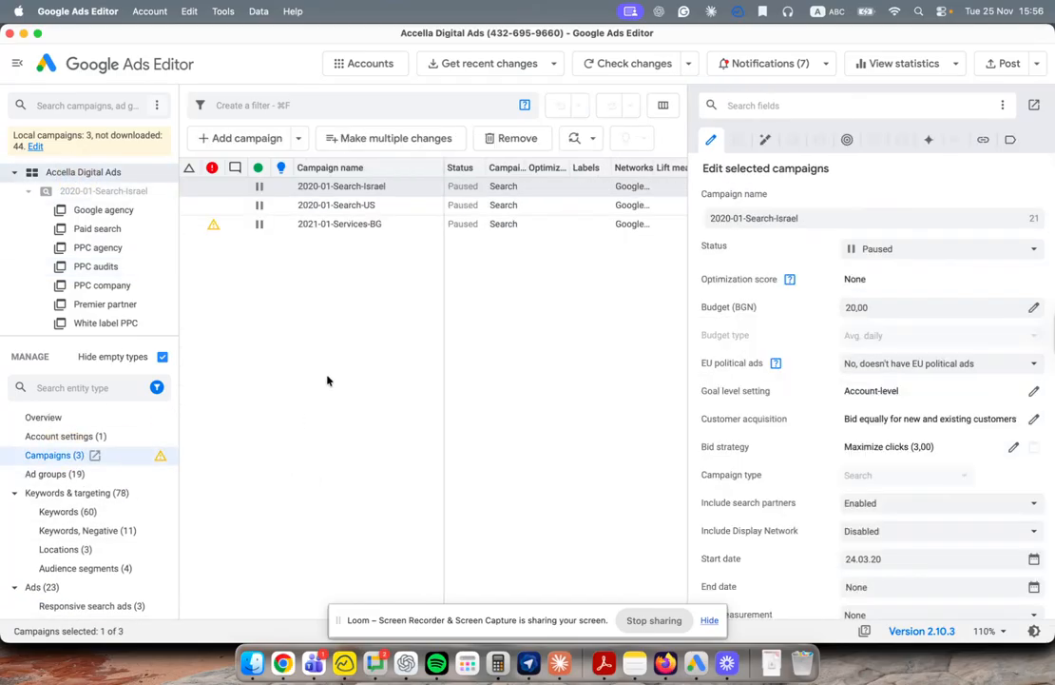
pyautogui.click(370, 64)
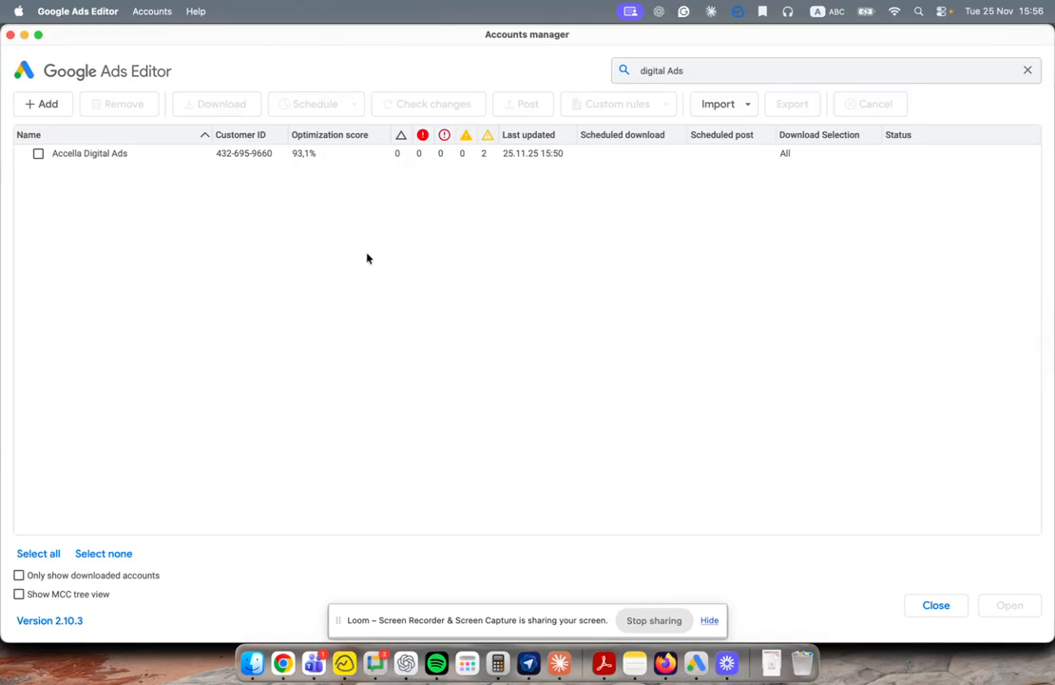
# Step: Open the Accella Digital Ads account and select all three campaigns
pyautogui.click(38, 153)
pyautogui.click(1010, 605)
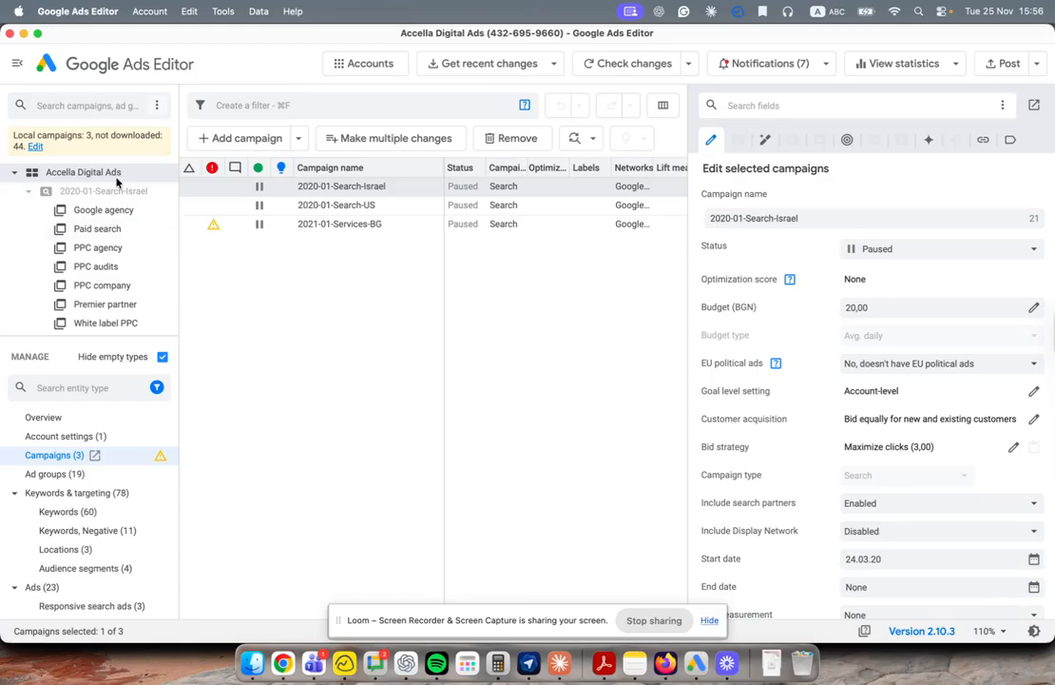
pyautogui.press('super+a')
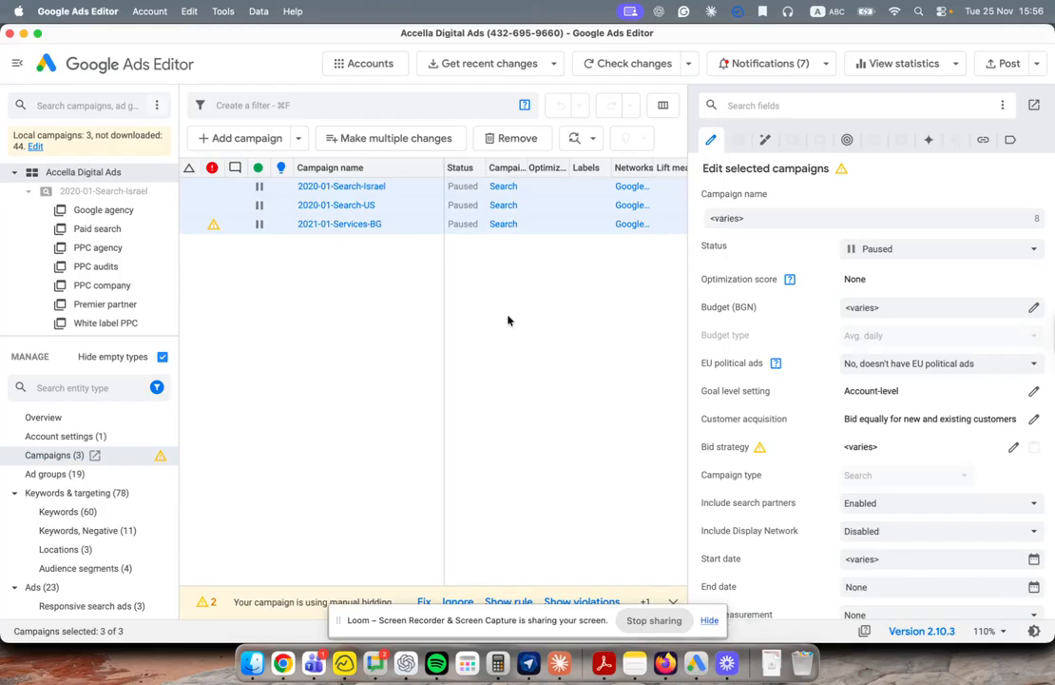
# Step: Search the accounts manager for "test" and open the test account in a new window
pyautogui.click(365, 65)
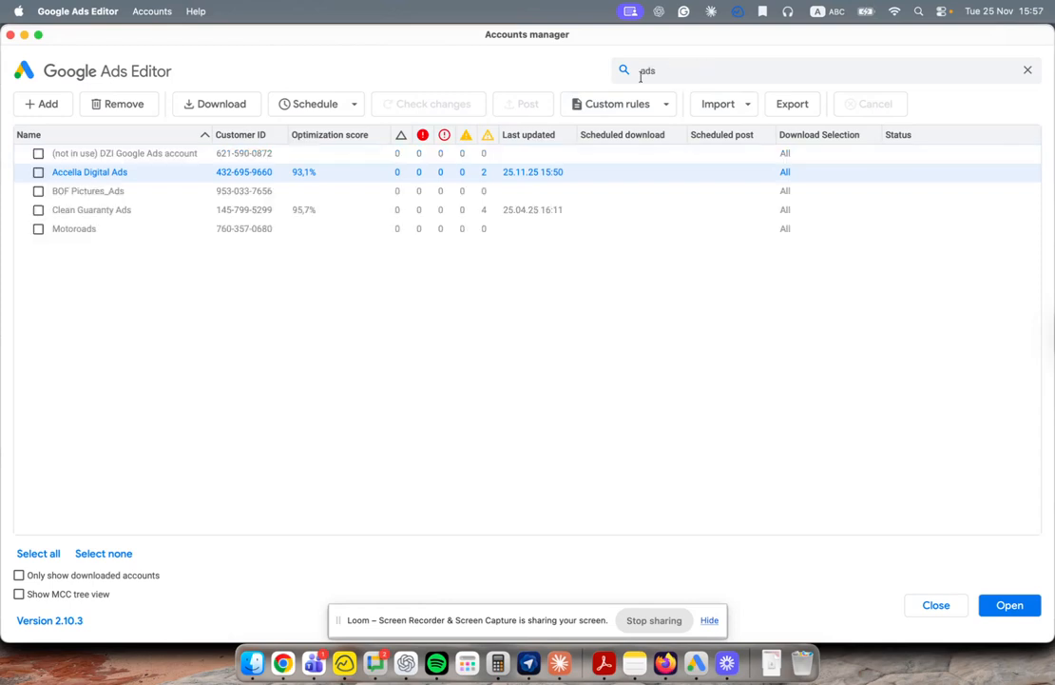
pyautogui.doubleClick(626, 71)
pyautogui.write('test')
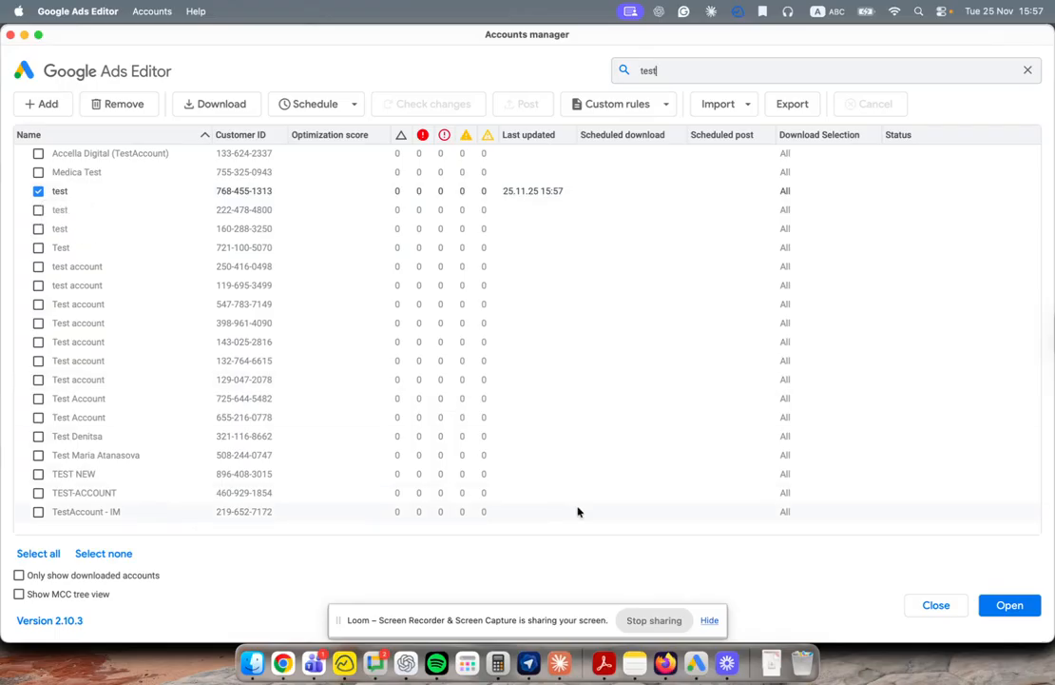
pyautogui.click(1005, 606)
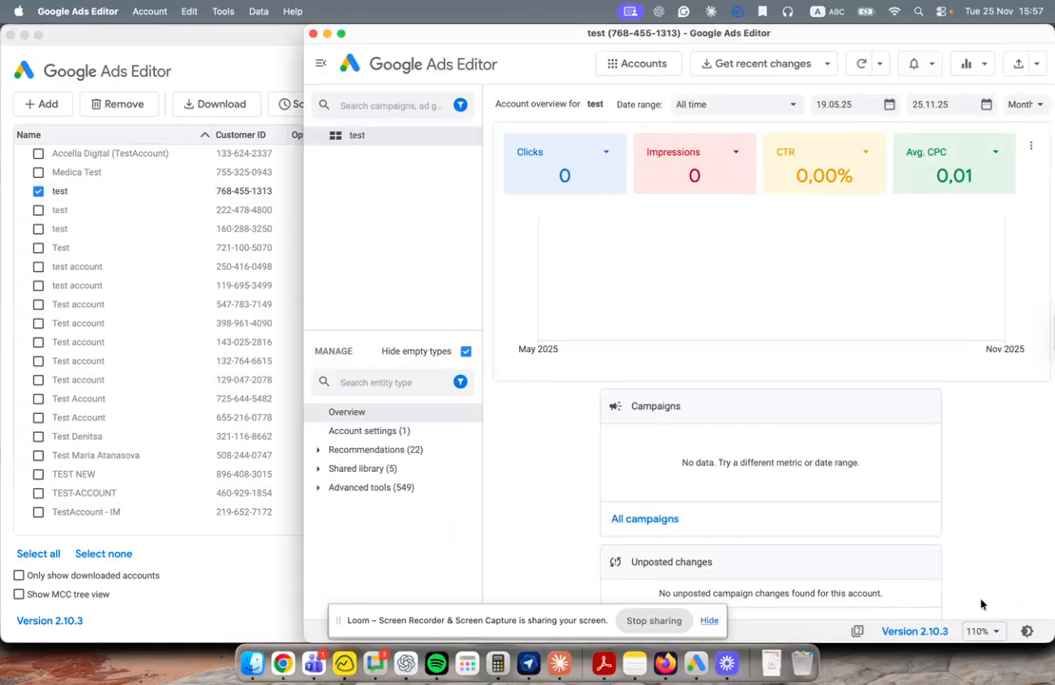
# Step: Arrange the Accella Digital Ads and test account windows side by side
pyautogui.click(9, 35)
pyautogui.click(262, 66)
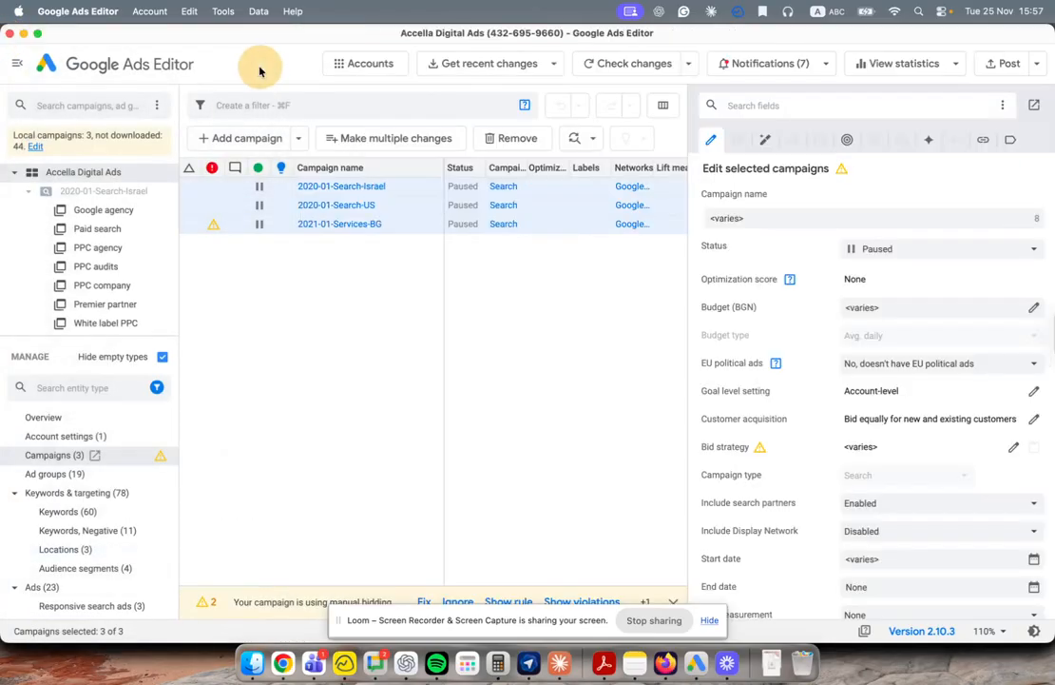
pyautogui.moveTo(954, 209); pyautogui.dragTo(553, 234)
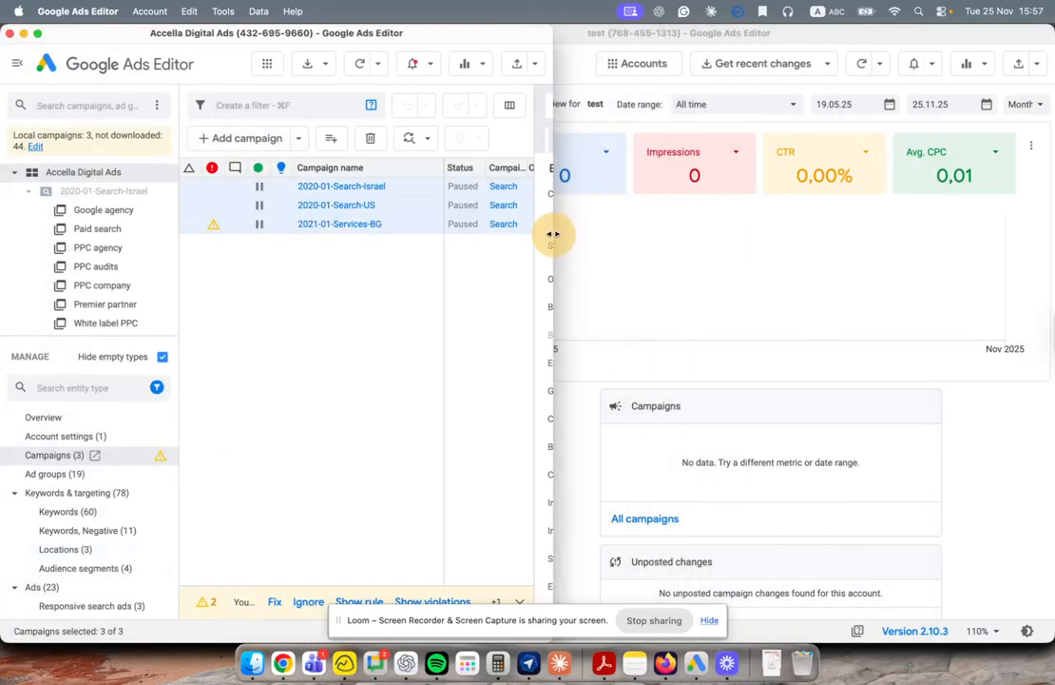
pyautogui.click(648, 272)
pyautogui.click(299, 245)
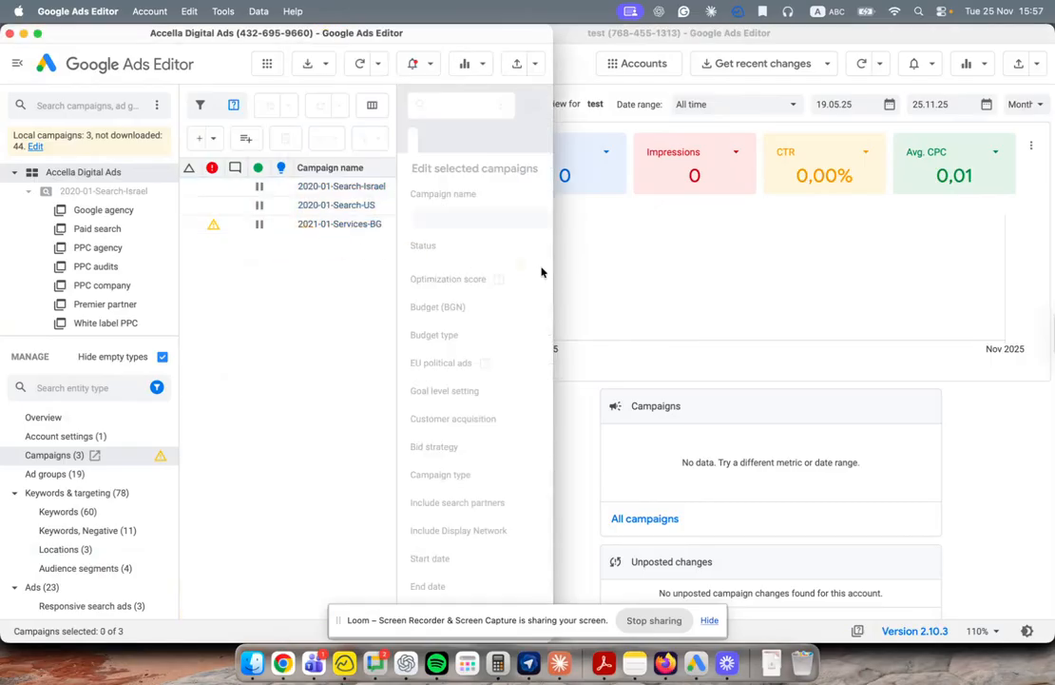
pyautogui.click(655, 273)
pyautogui.moveTo(302, 292); pyautogui.dragTo(446, 301)
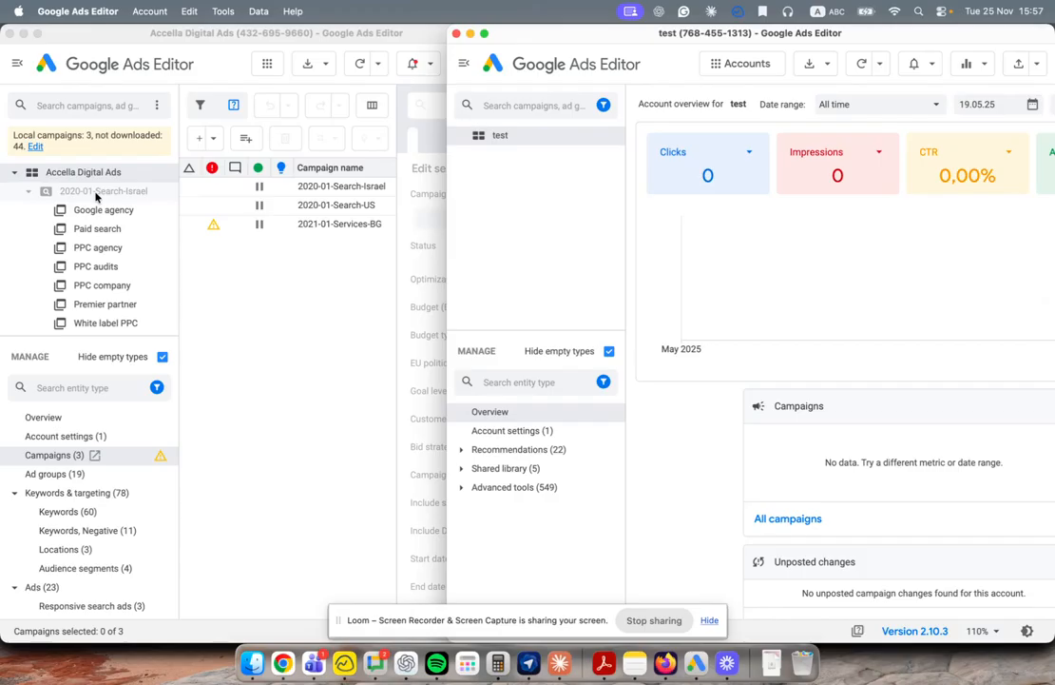
# Step: Show empty types in the test account, then select all three Accella campaigns to copy across
pyautogui.click(537, 431)
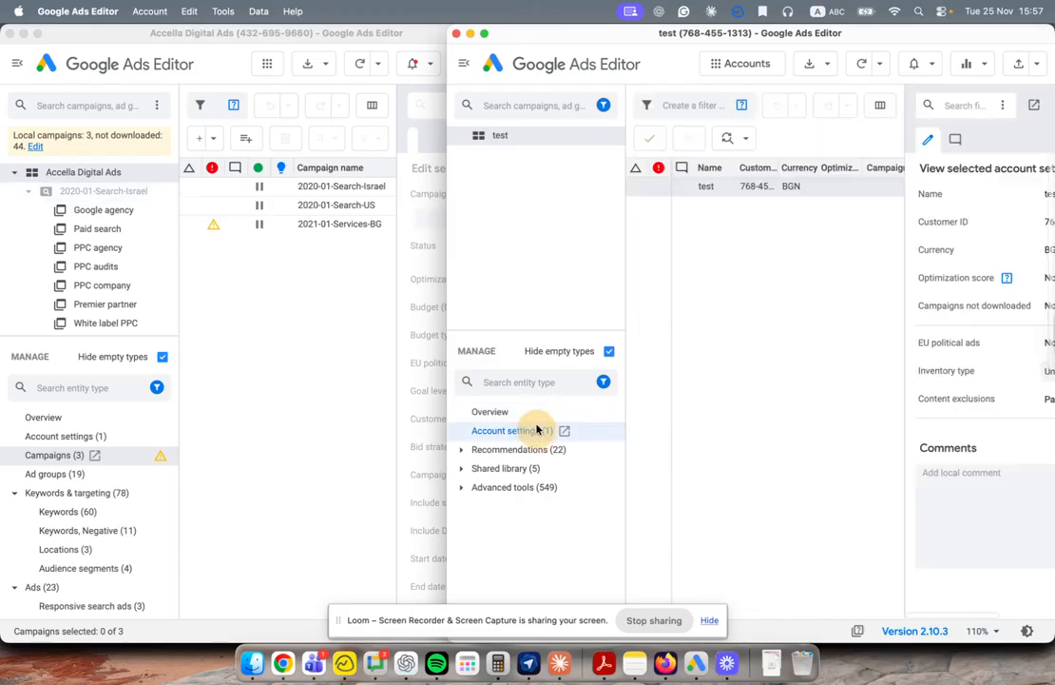
pyautogui.click(603, 105)
pyautogui.click(554, 245)
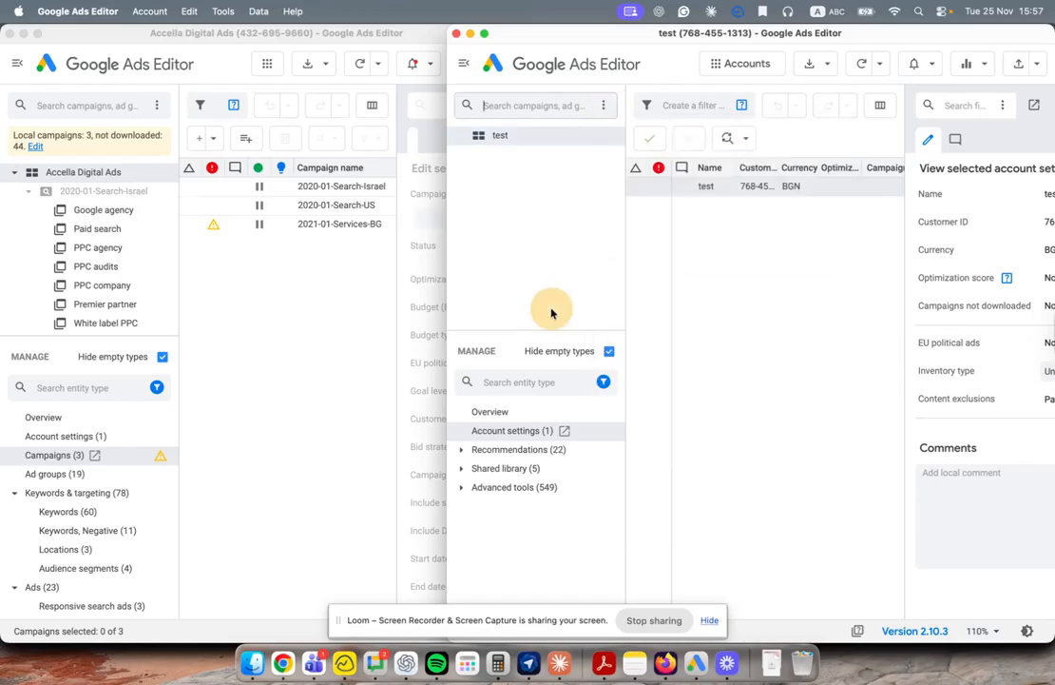
pyautogui.click(609, 351)
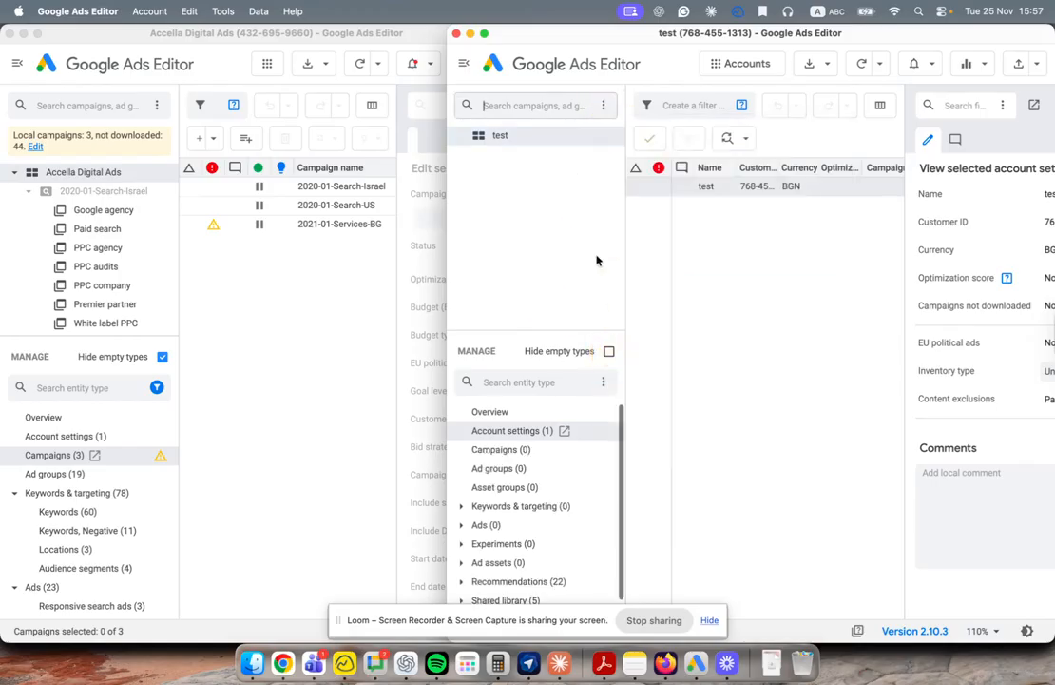
pyautogui.click(512, 450)
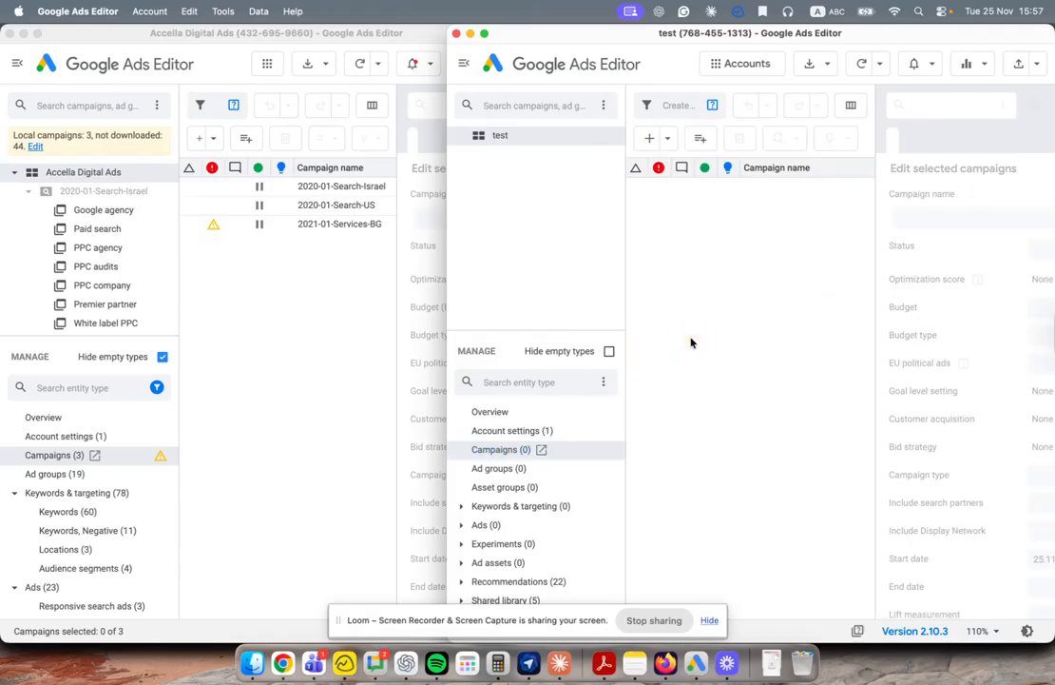
pyautogui.click(286, 296)
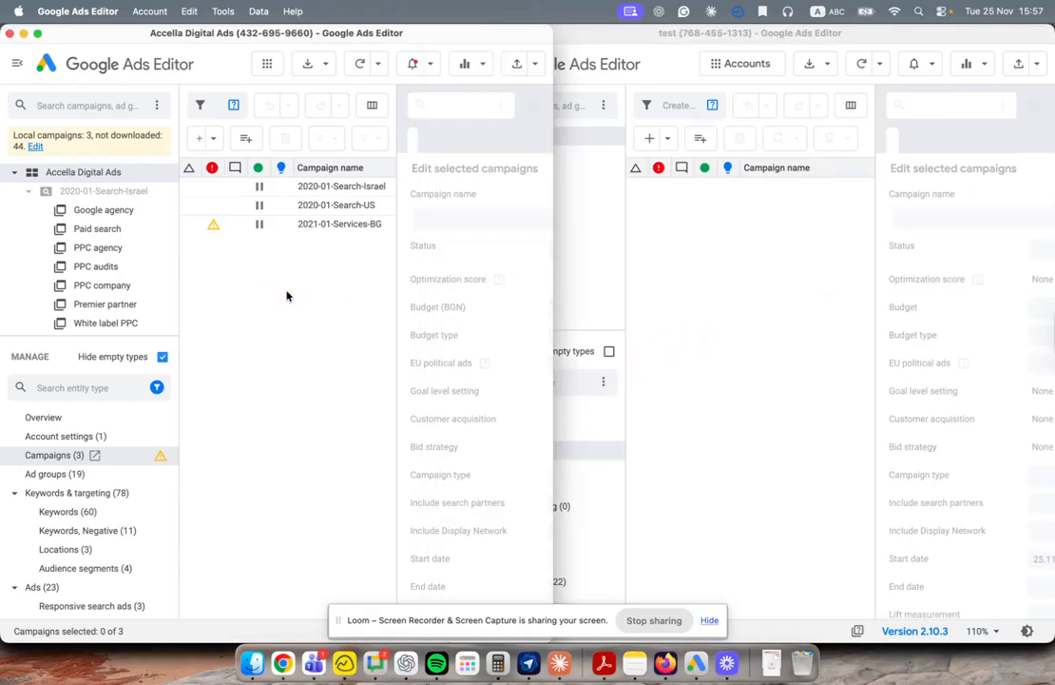
pyautogui.press('super+a')
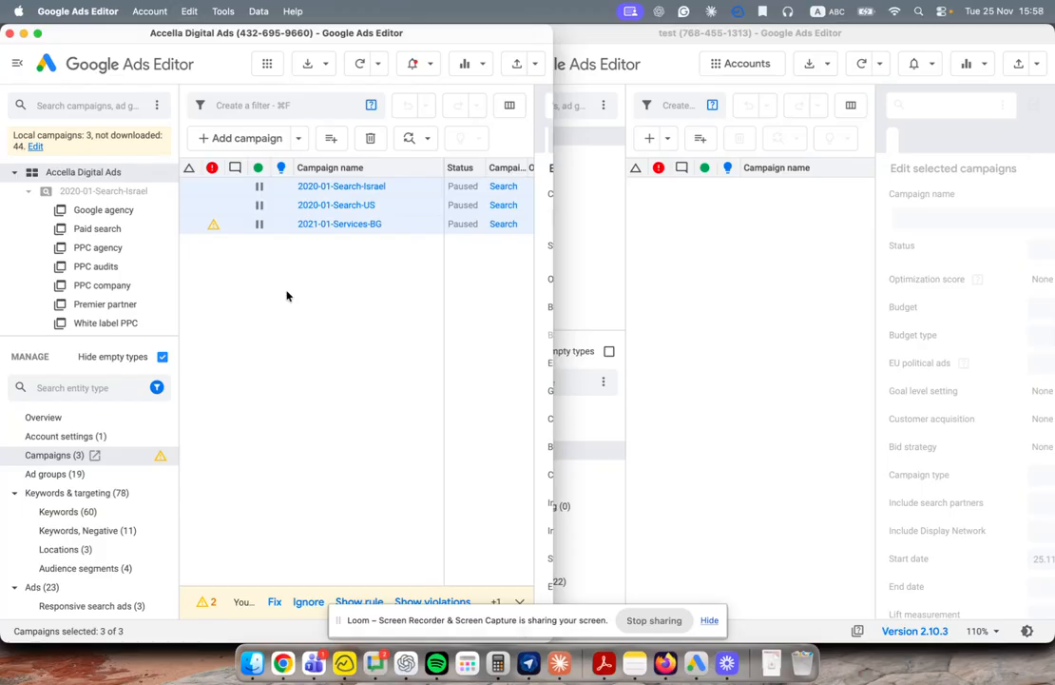
pyautogui.click(731, 360)
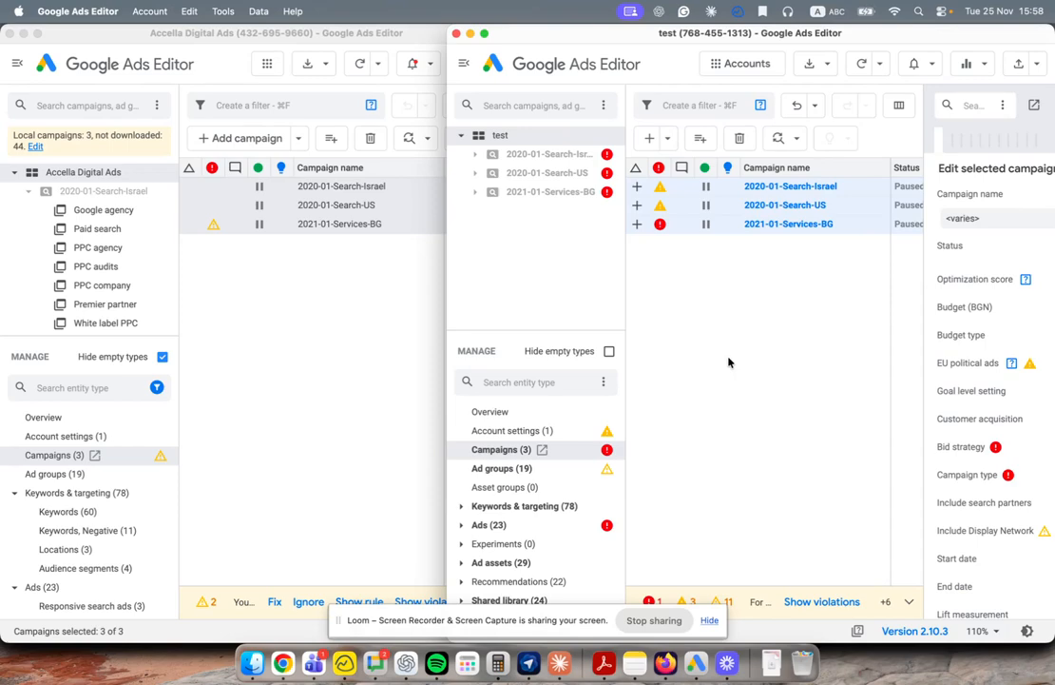
# Step: Widen the test account window and delete all 20 expanded text ads, leaving 3 responsive search ads
pyautogui.moveTo(660, 218)
pyautogui.moveTo(446, 379); pyautogui.dragTo(102, 360)
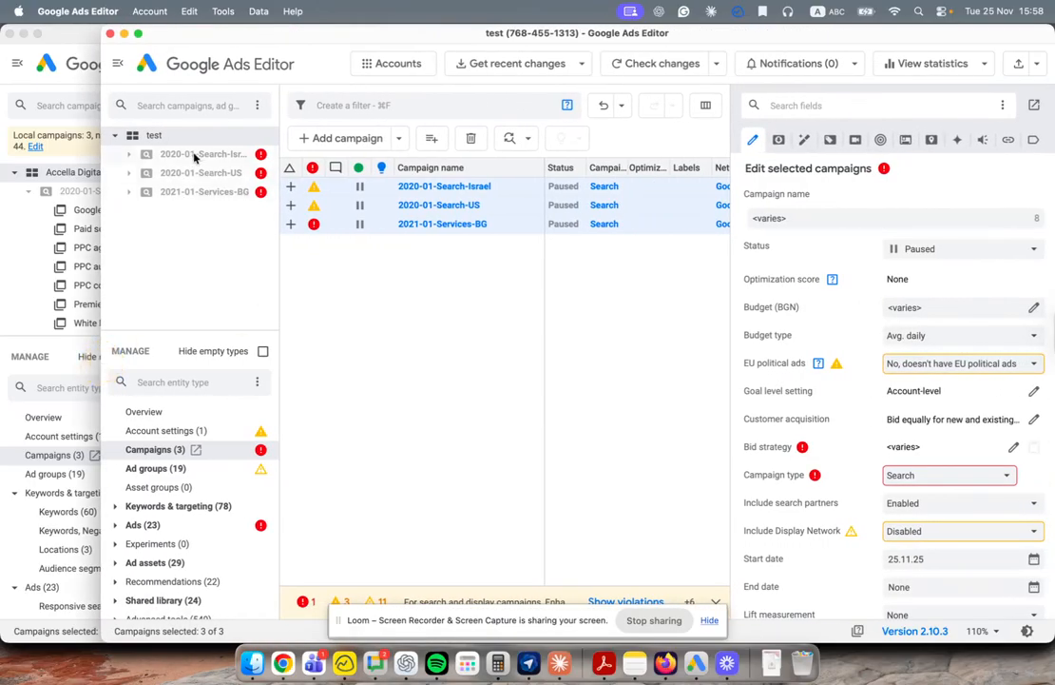
pyautogui.click(115, 525)
pyautogui.scroll(-5, 206, 538)
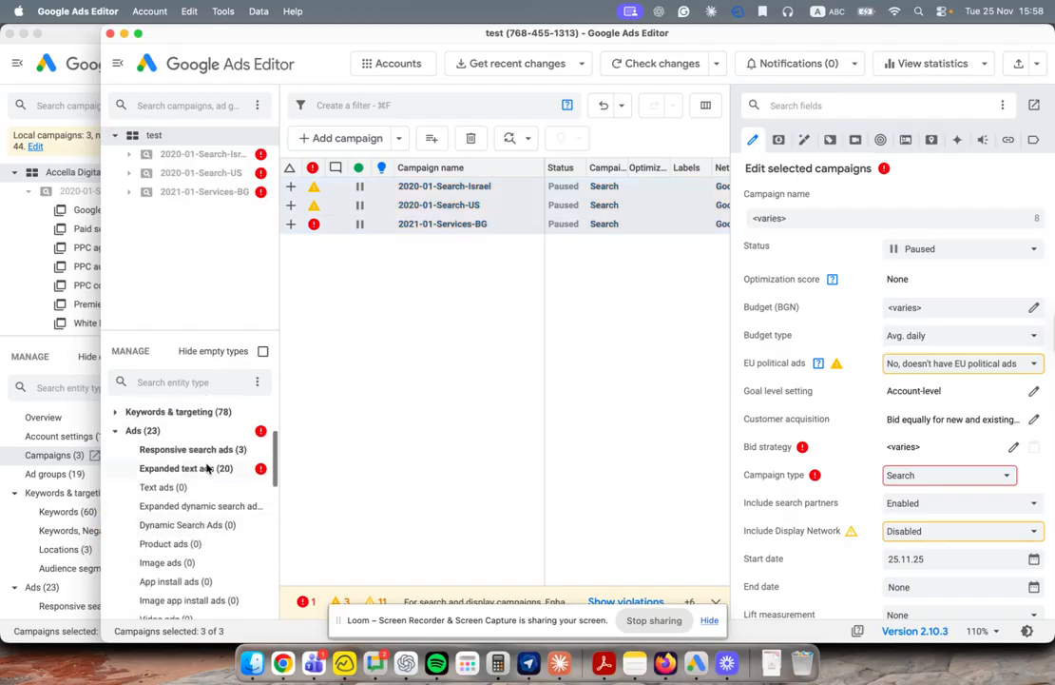
pyautogui.click(187, 468)
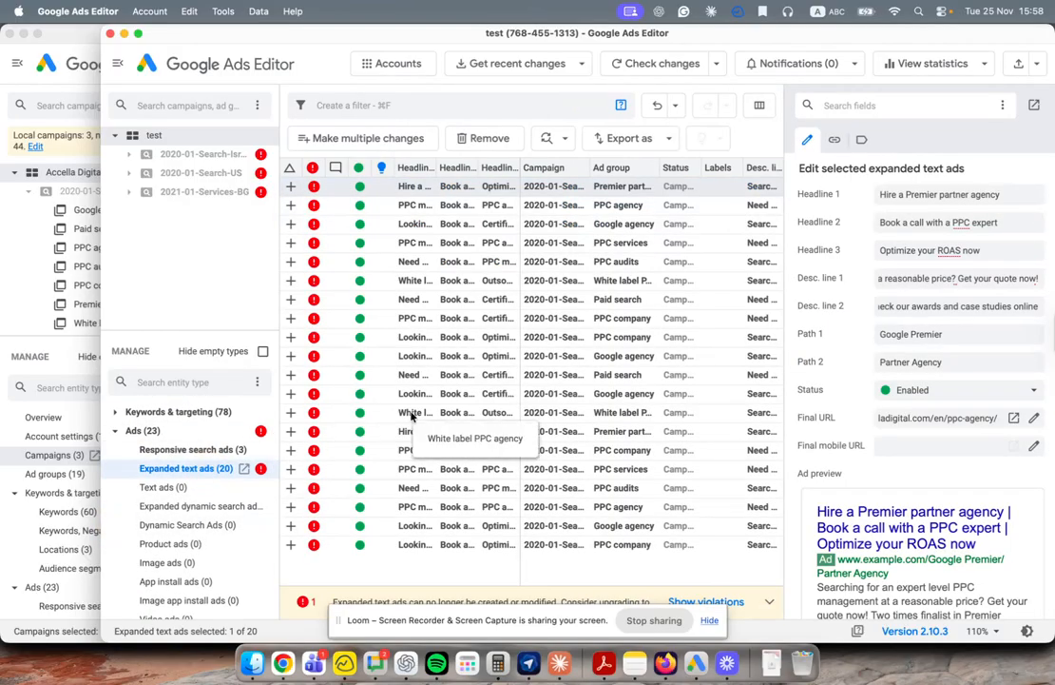
pyautogui.press('super+a')
pyautogui.rightClick(413, 415)
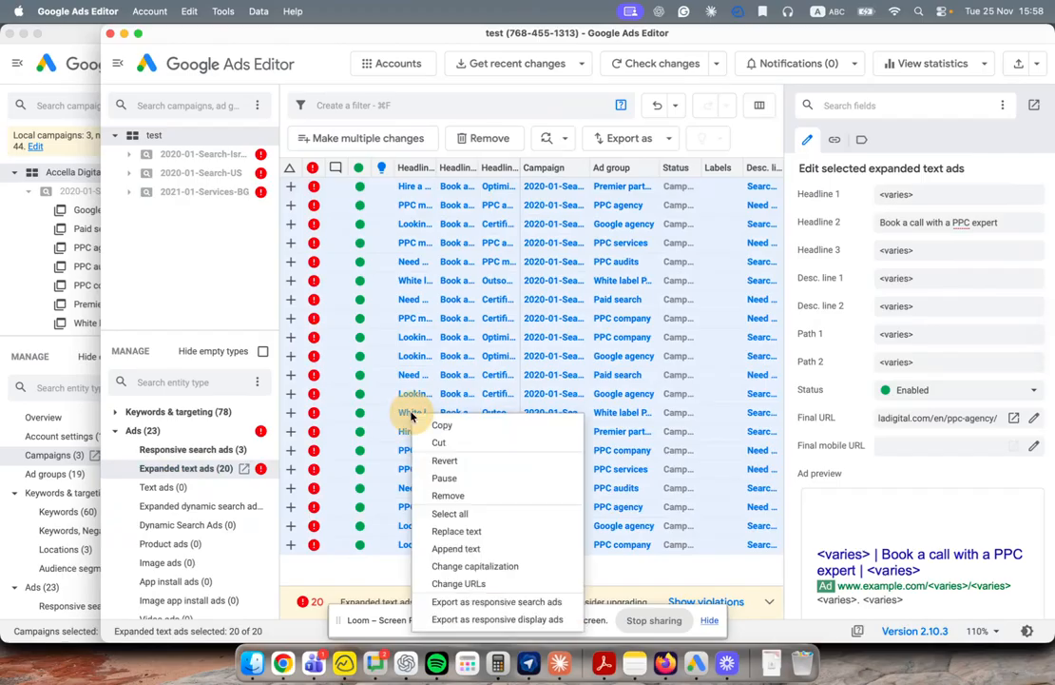
pyautogui.click(441, 496)
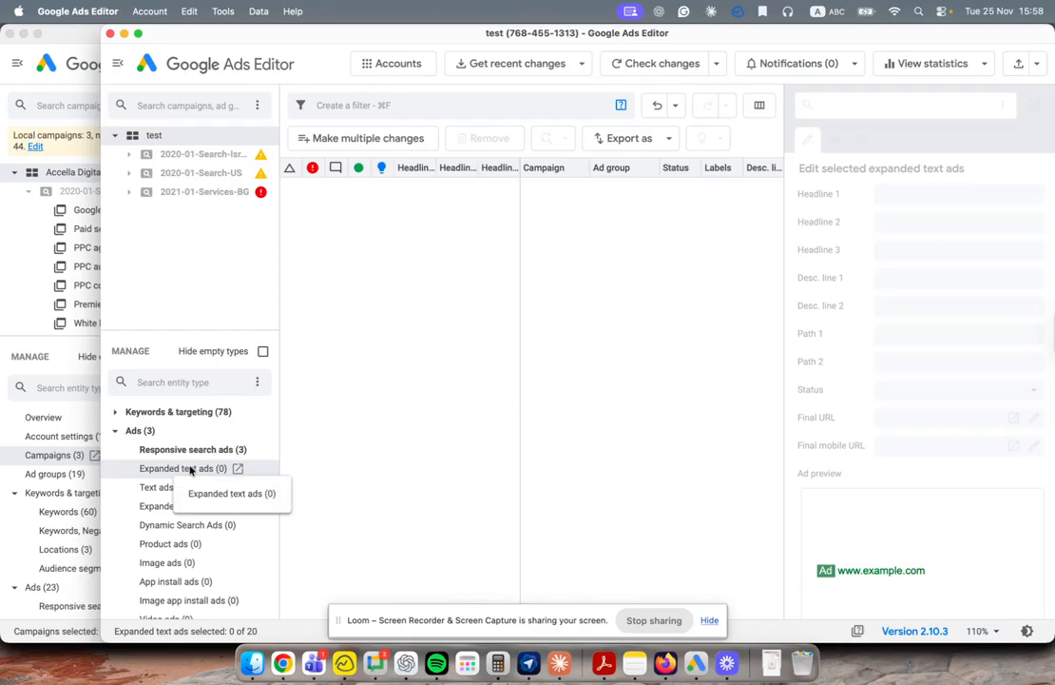
pyautogui.scroll(-10, 176, 471)
pyautogui.scroll(10, 143, 547)
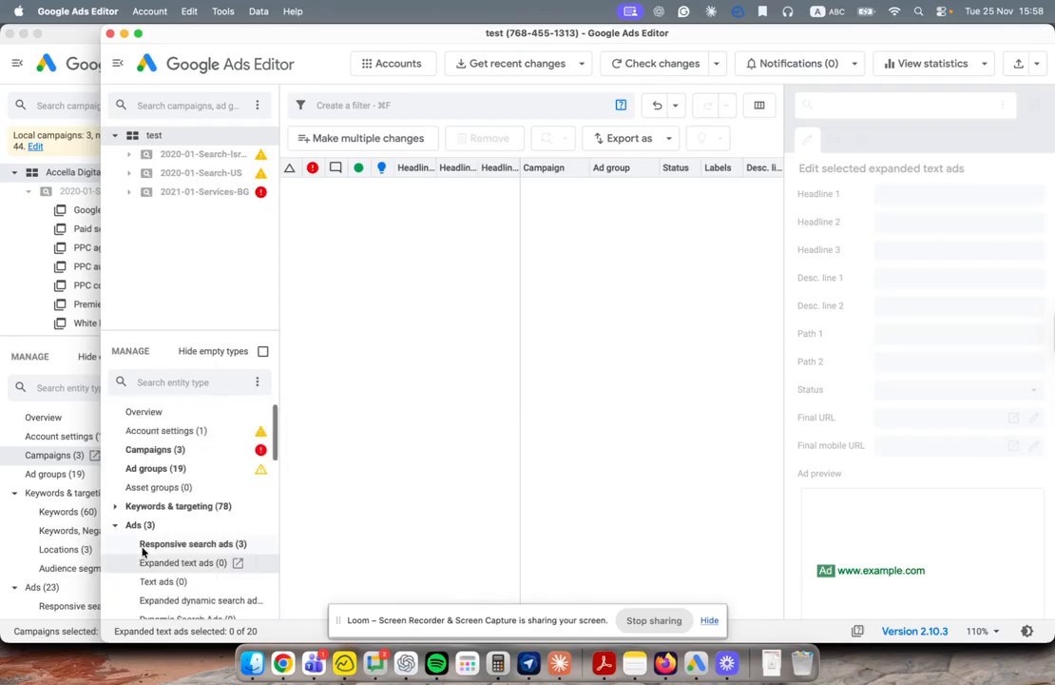
# Step: Change 2021-01-Services-BG's bid strategy from Manual CPC (enhanced) to Maximize conversions, keeping type Search
pyautogui.click(158, 450)
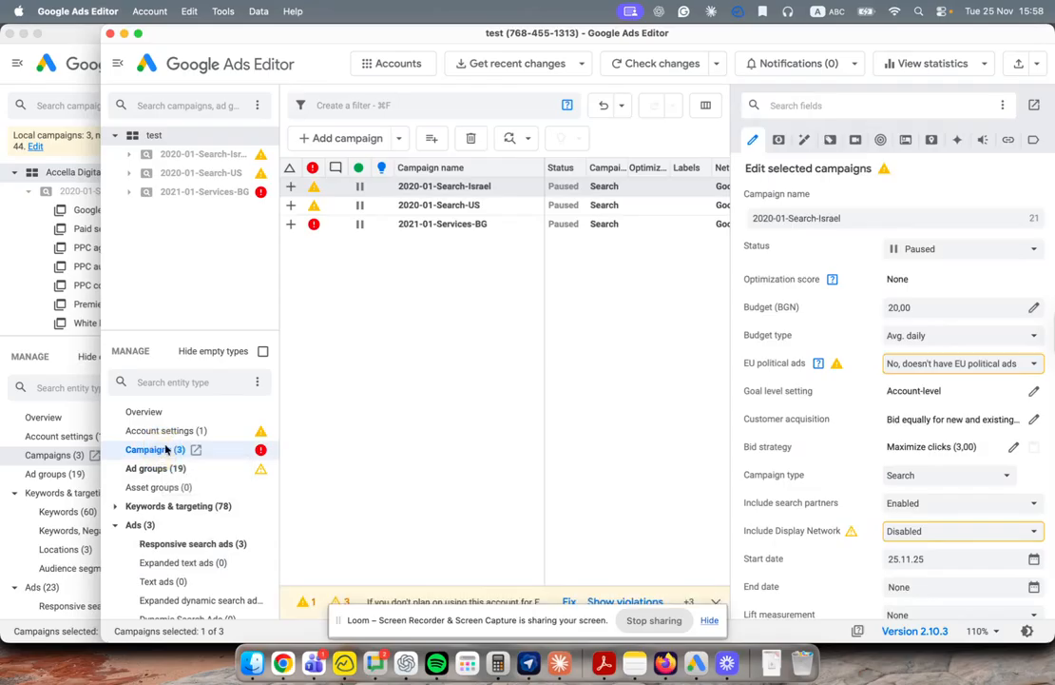
pyautogui.click(370, 227)
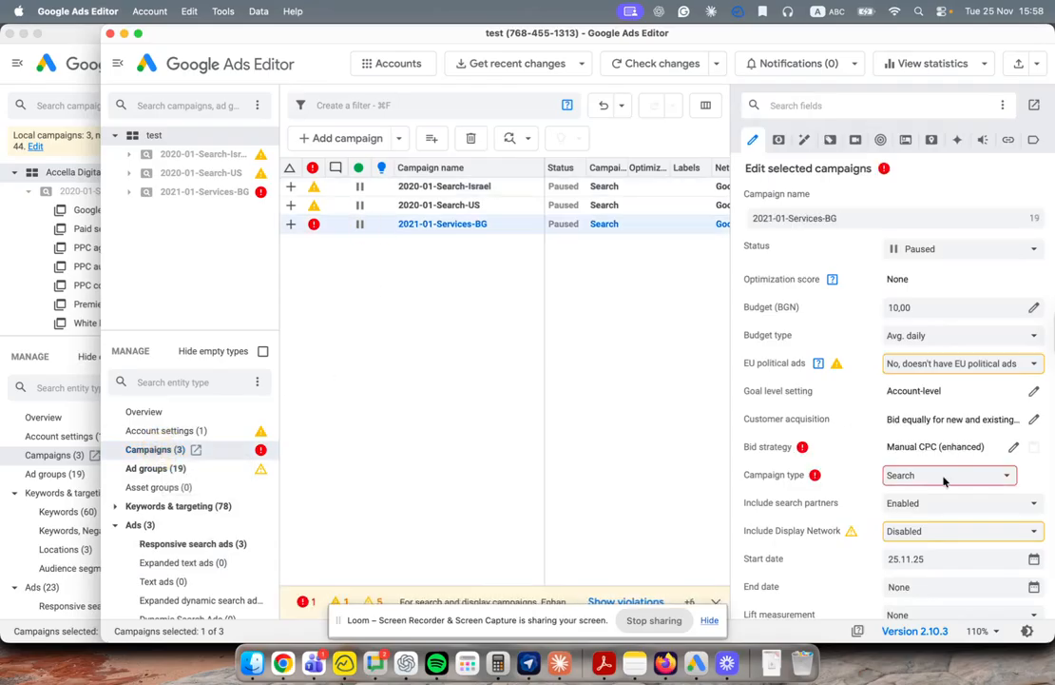
pyautogui.click(944, 480)
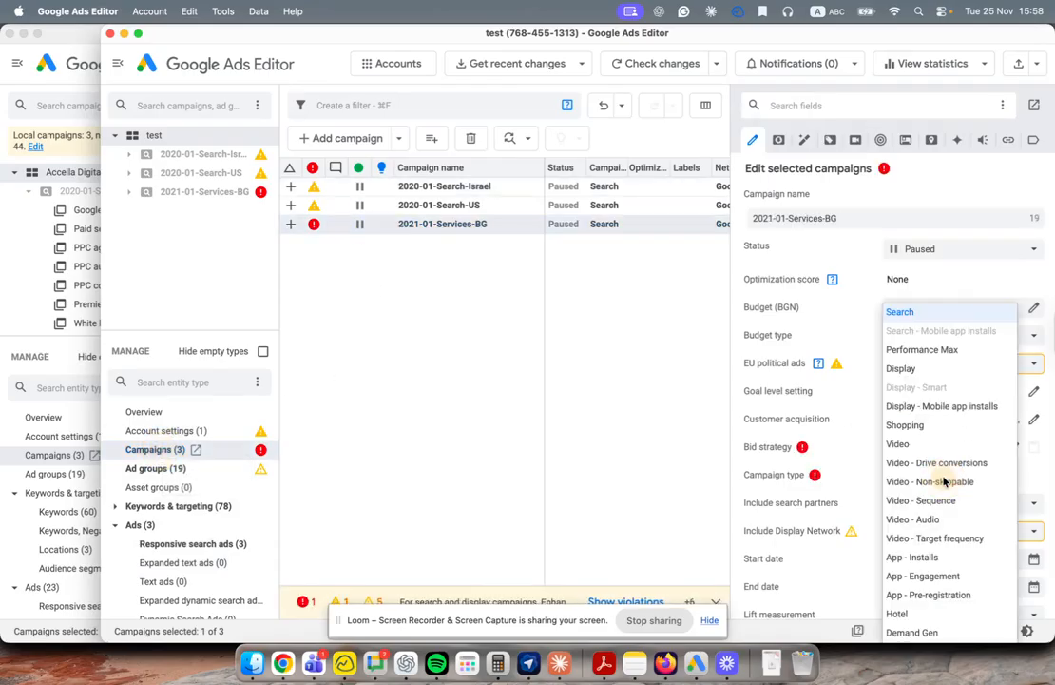
pyautogui.click(905, 319)
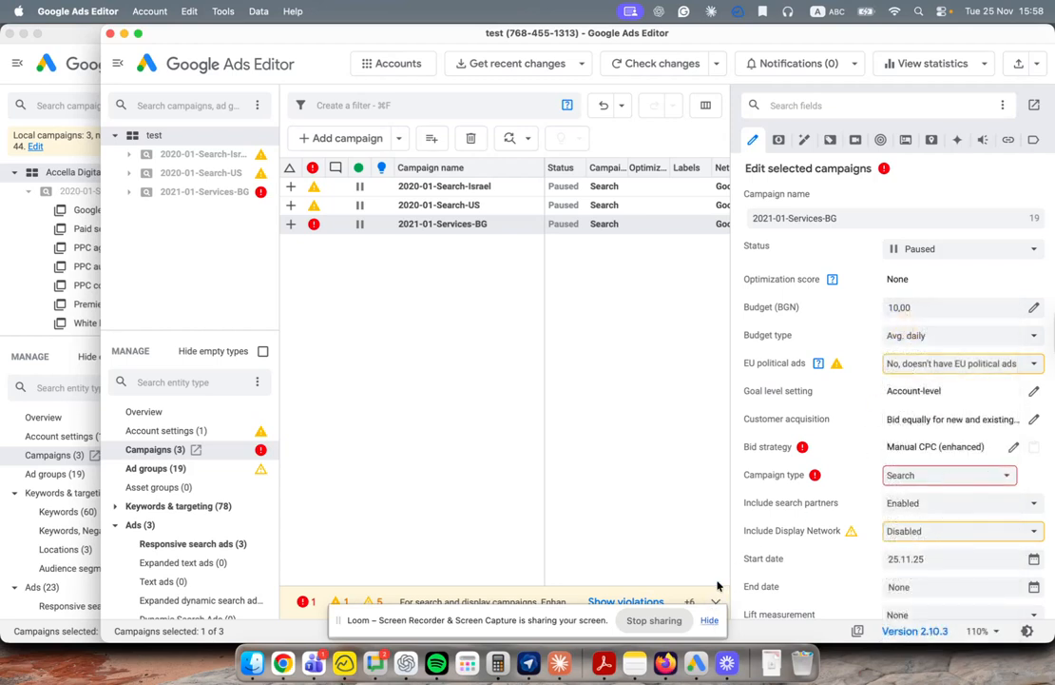
pyautogui.scroll(-10, 988, 514)
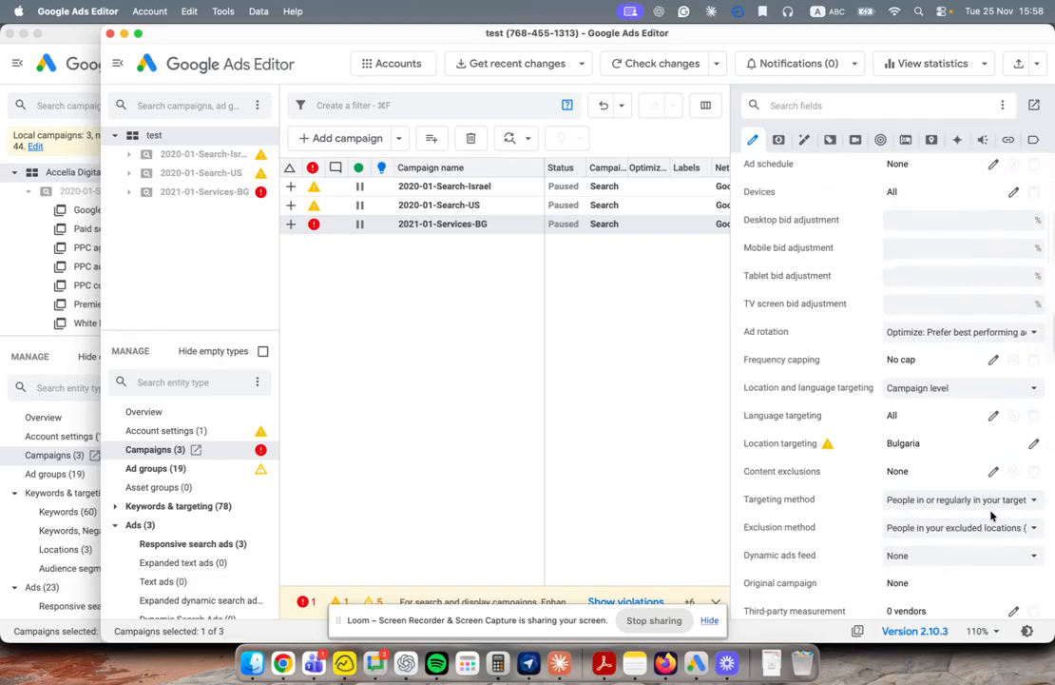
pyautogui.scroll(10, 992, 515)
pyautogui.click(1013, 447)
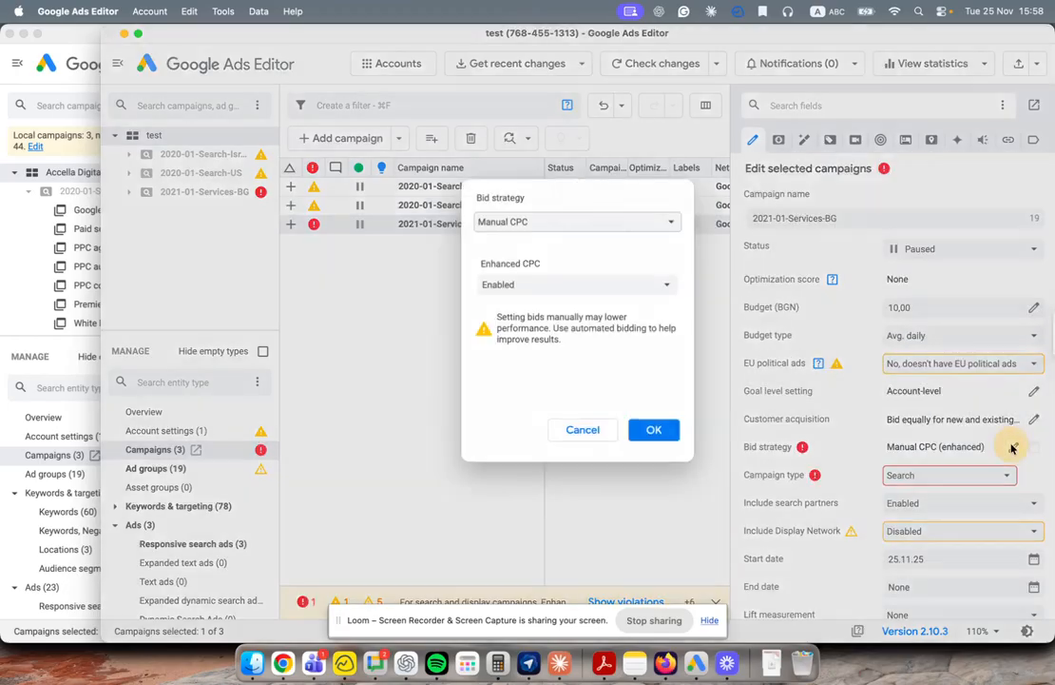
pyautogui.click(537, 234)
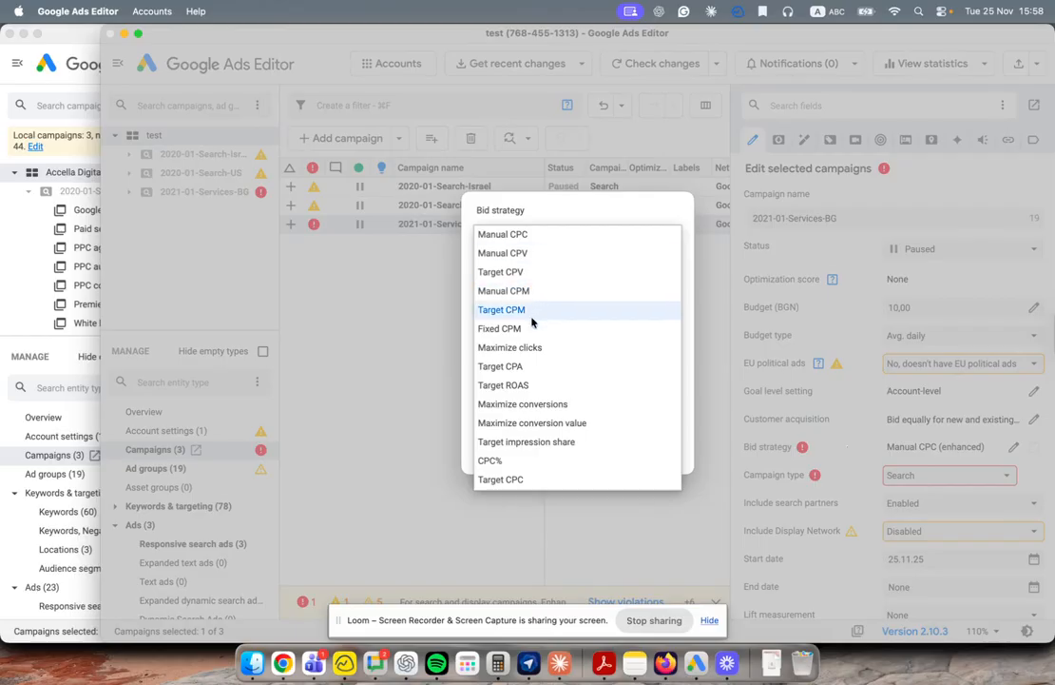
pyautogui.click(533, 408)
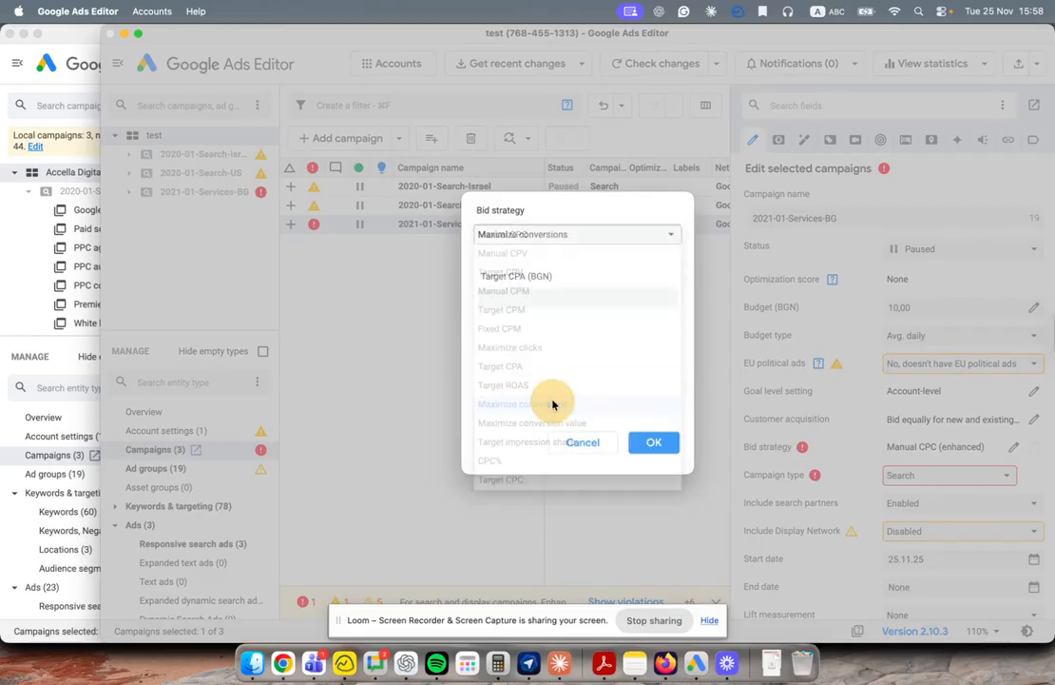
pyautogui.click(656, 443)
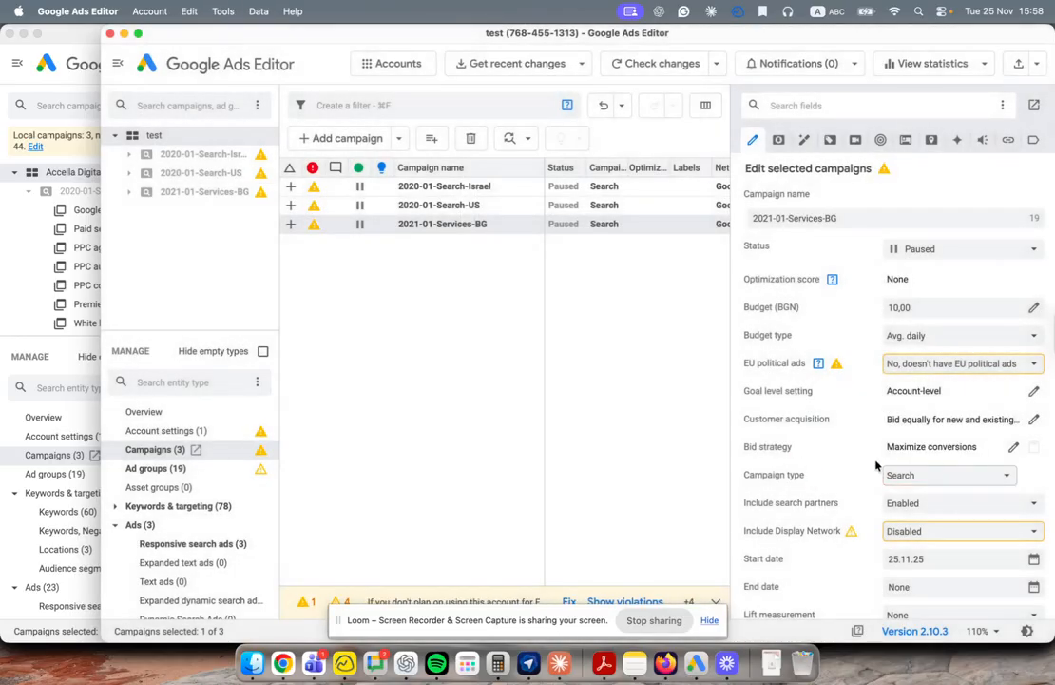
pyautogui.click(452, 324)
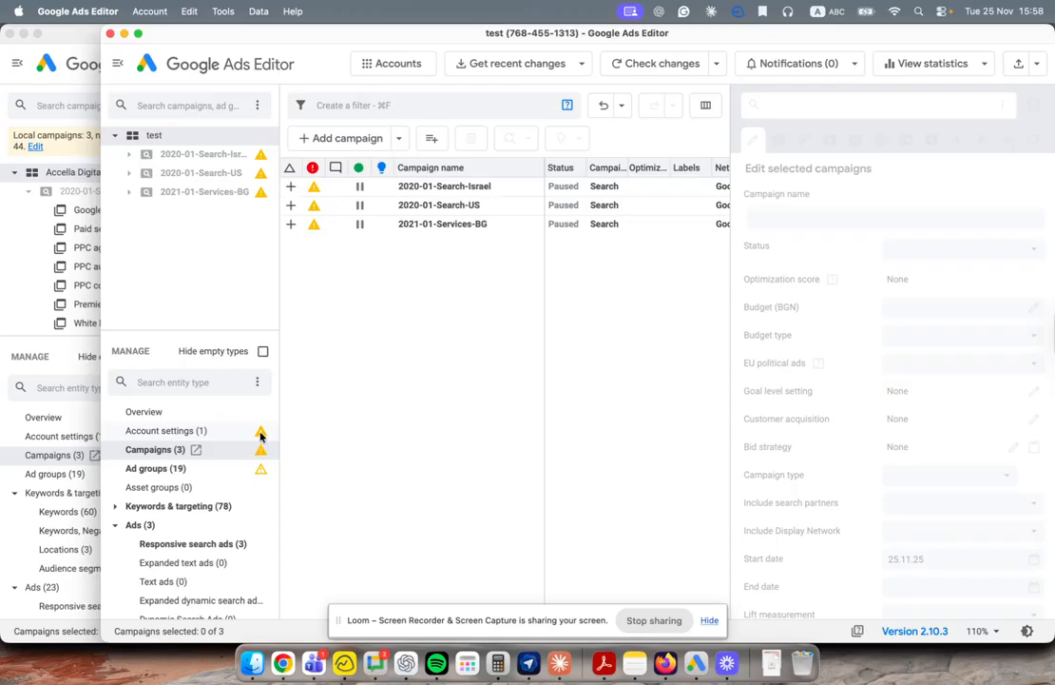
# Step: Inspect 2020-01-Search-Israel's settings, highlighting the BGN currency of its 20,00 daily budget
pyautogui.click(331, 187)
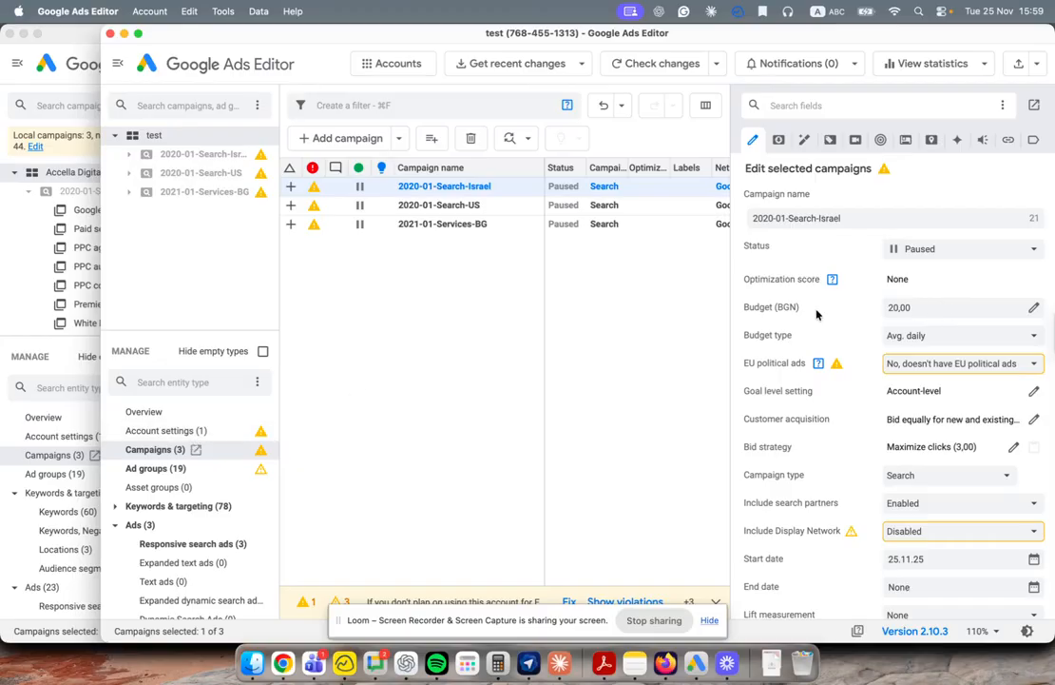
pyautogui.moveTo(800, 309); pyautogui.dragTo(775, 311)
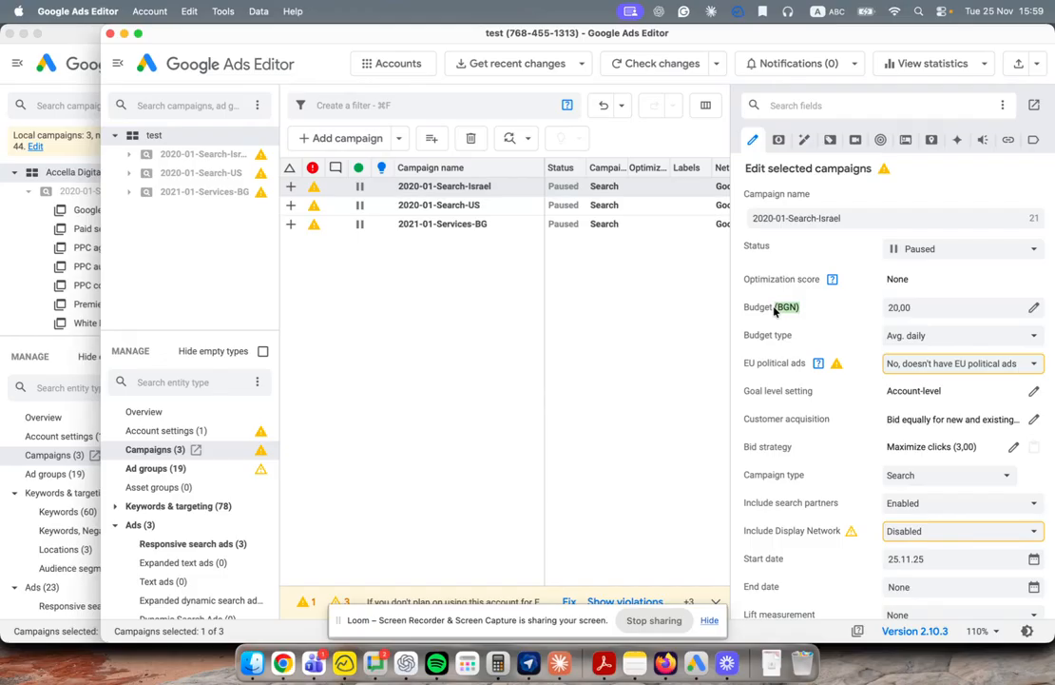
# Step: Review the change summary and post all changes, with 2021-01-Services-BG still reporting 1 error
pyautogui.click(1016, 64)
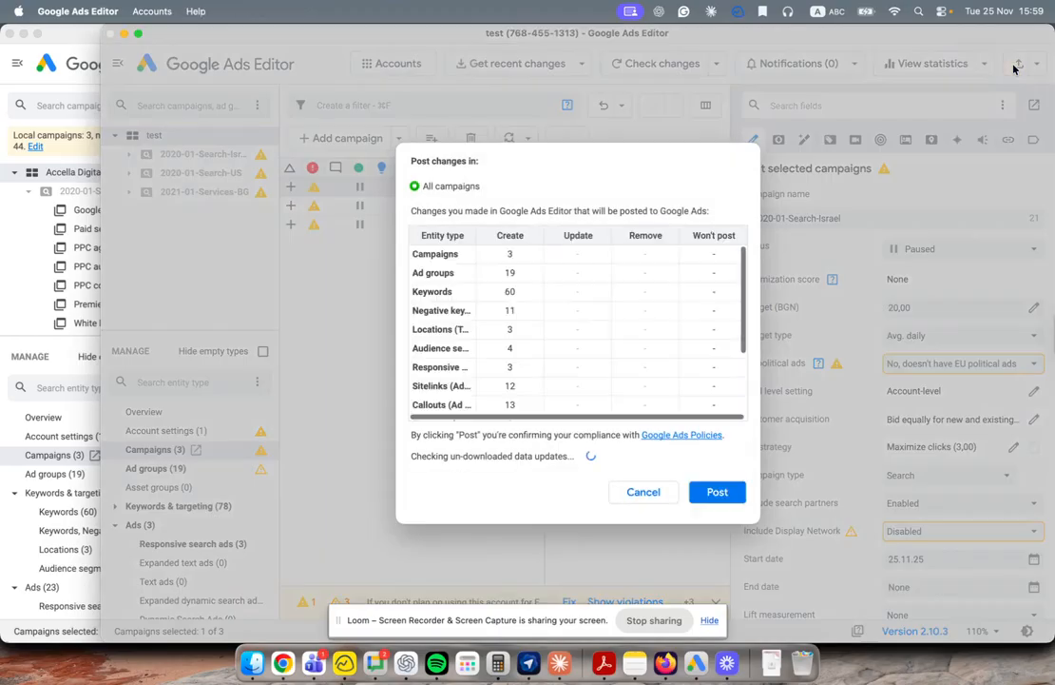
pyautogui.click(643, 492)
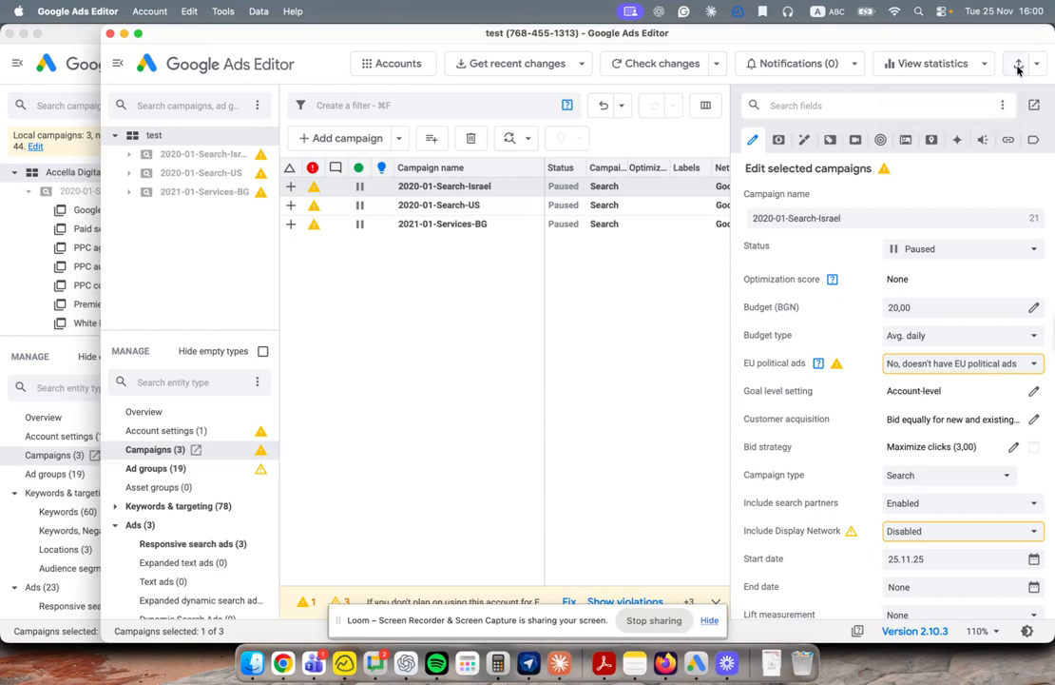
pyautogui.click(1018, 66)
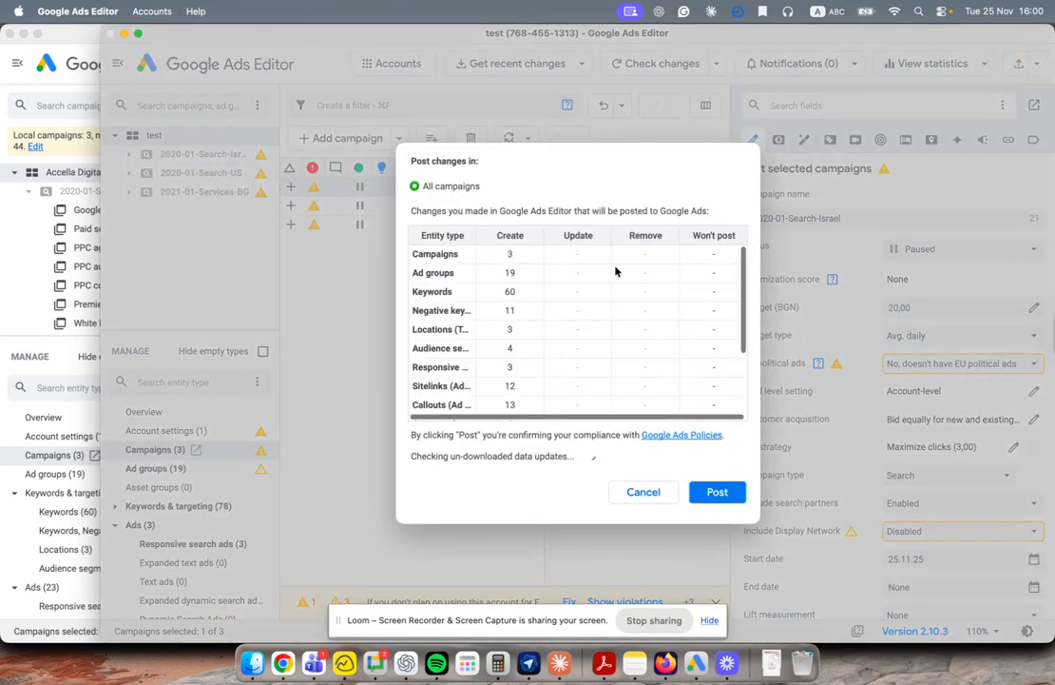
pyautogui.scroll(-5, 590, 343)
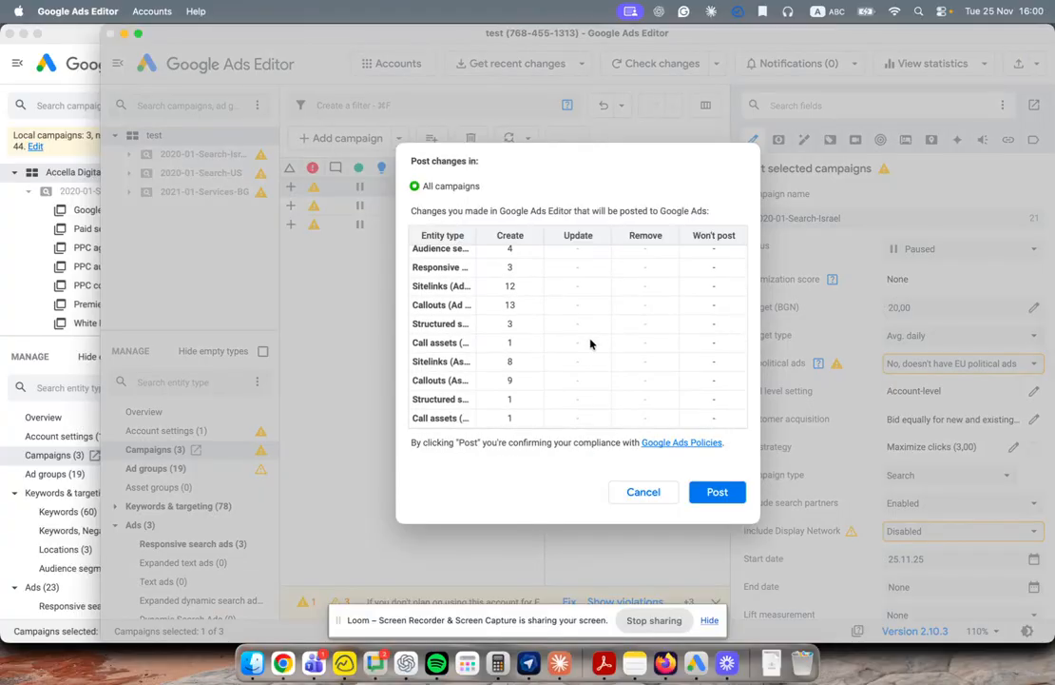
pyautogui.scroll(5, 589, 344)
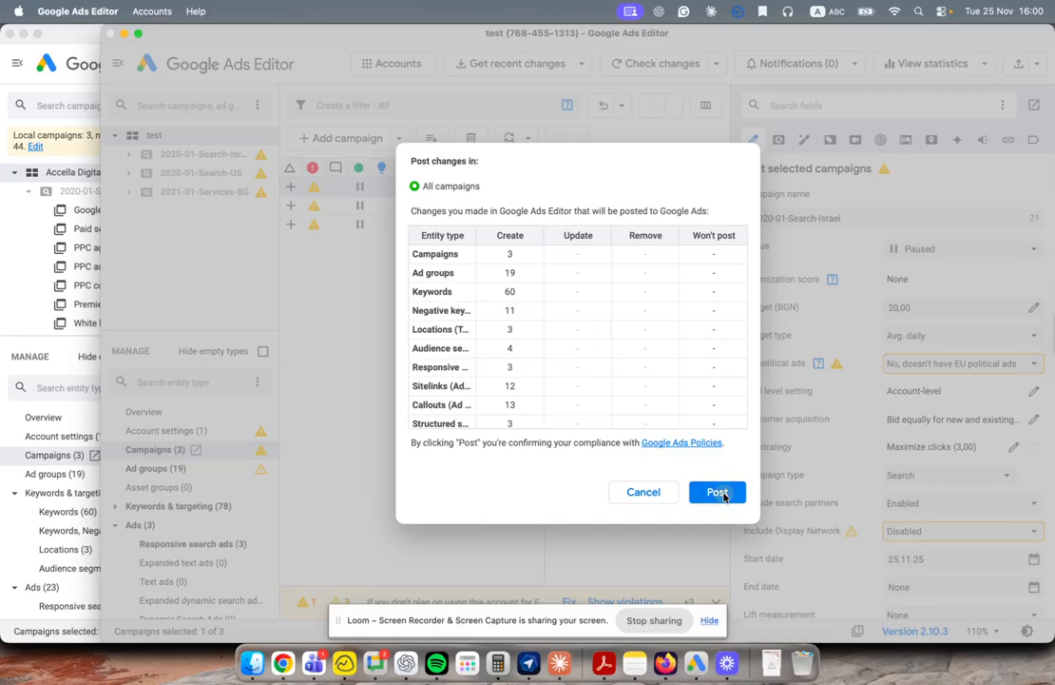
pyautogui.click(717, 492)
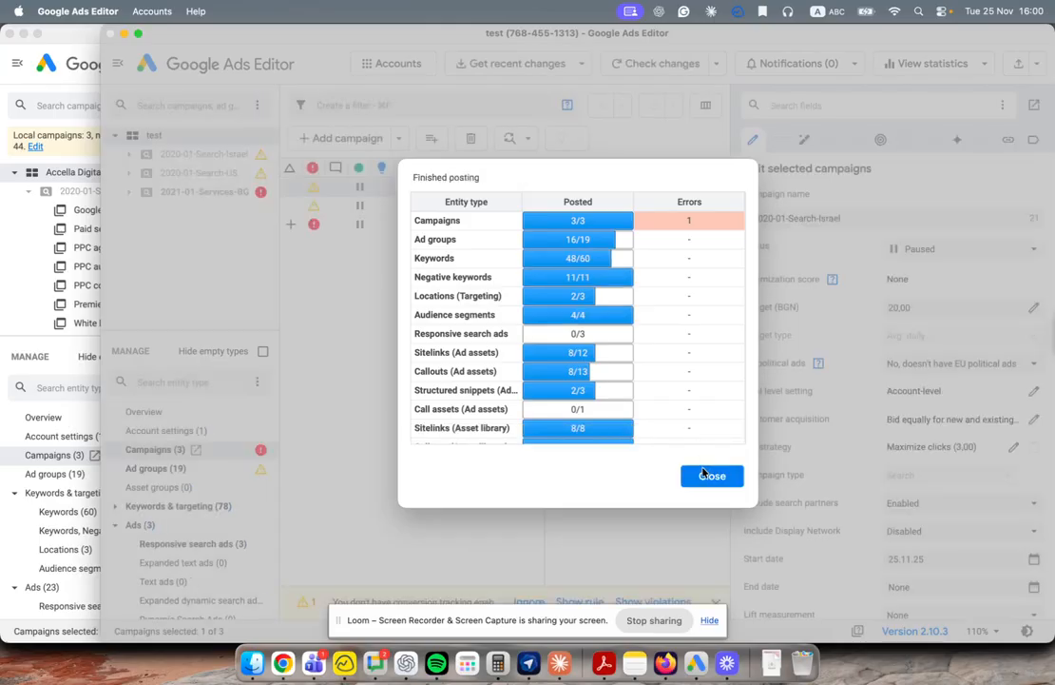
pyautogui.scroll(-3, 685, 298)
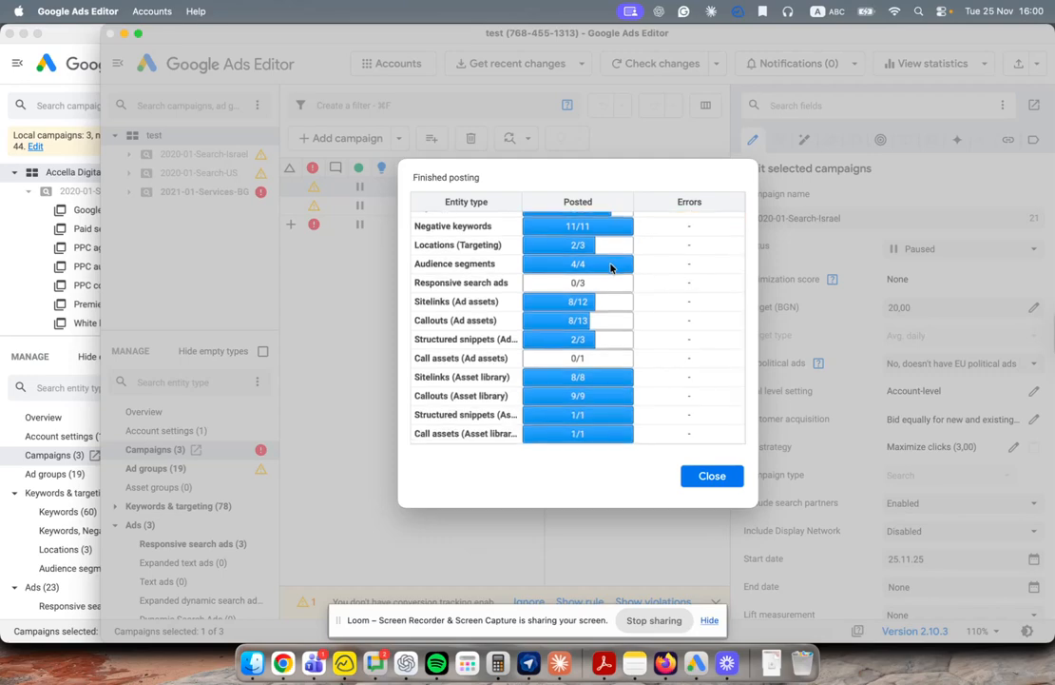
# Step: Dismiss the posting results and switch 2021-01-Services-BG's bid strategy to Manual CPC
pyautogui.click(725, 478)
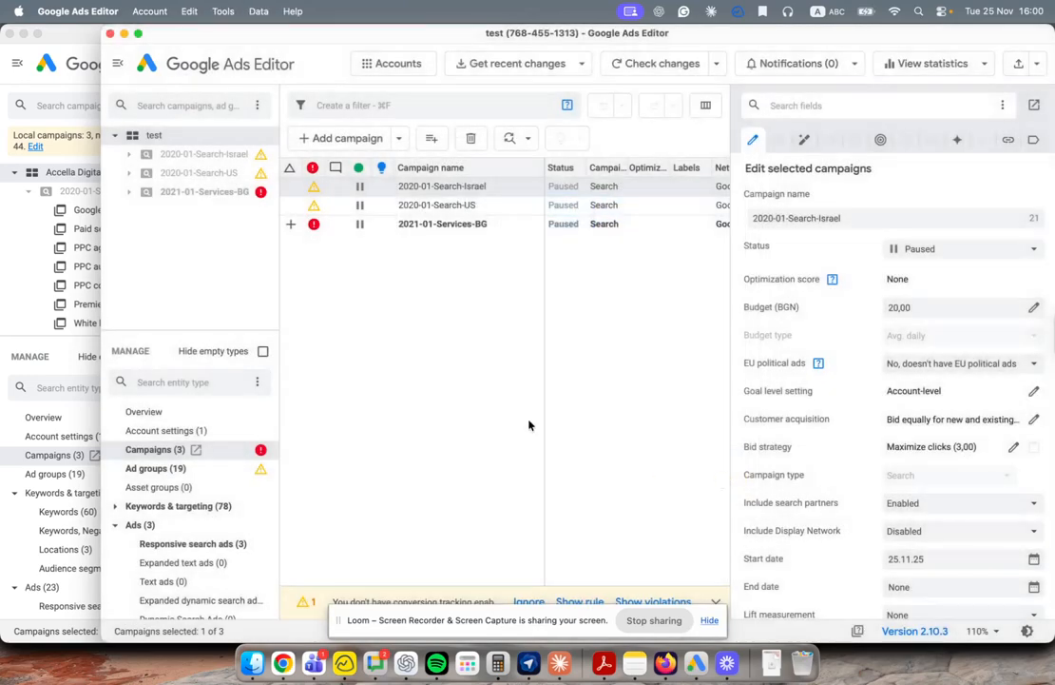
pyautogui.click(342, 225)
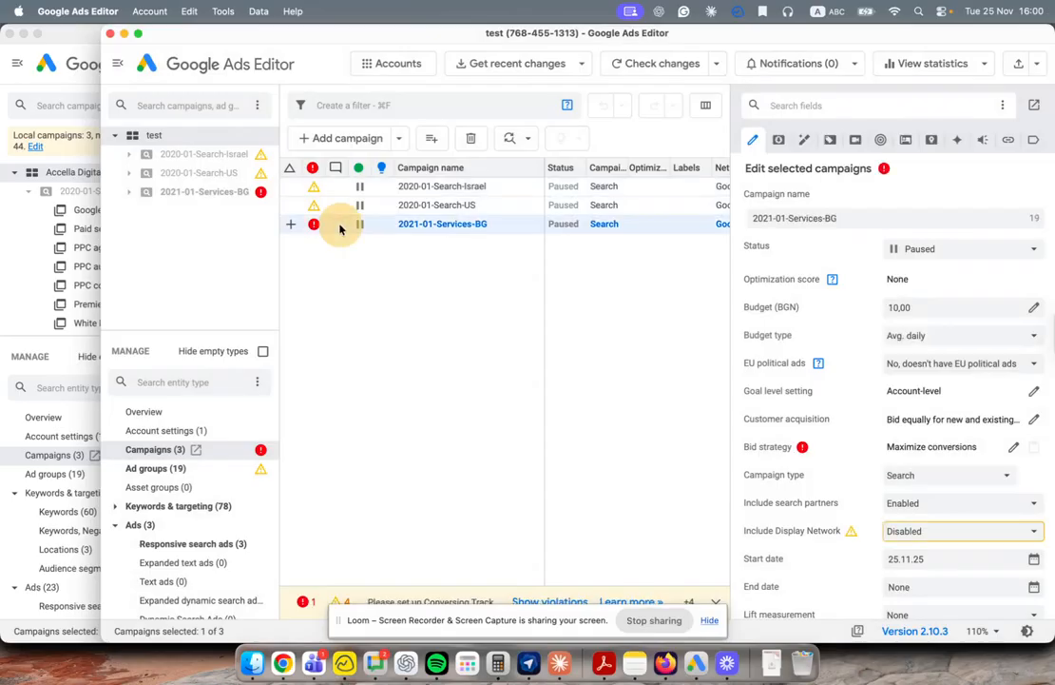
pyautogui.click(1014, 448)
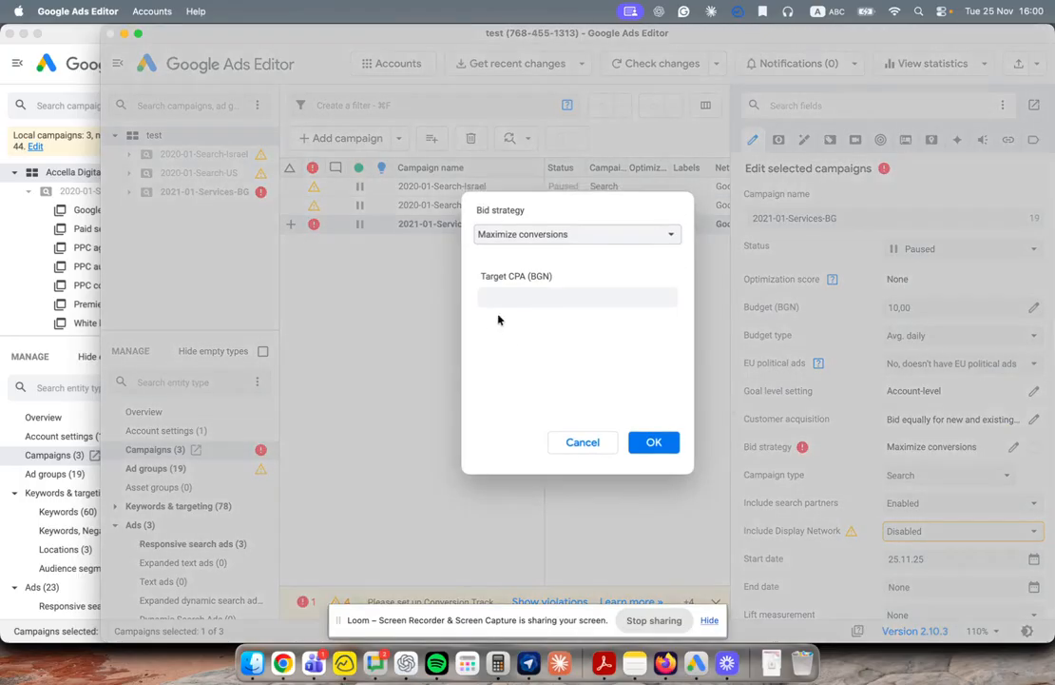
pyautogui.click(542, 233)
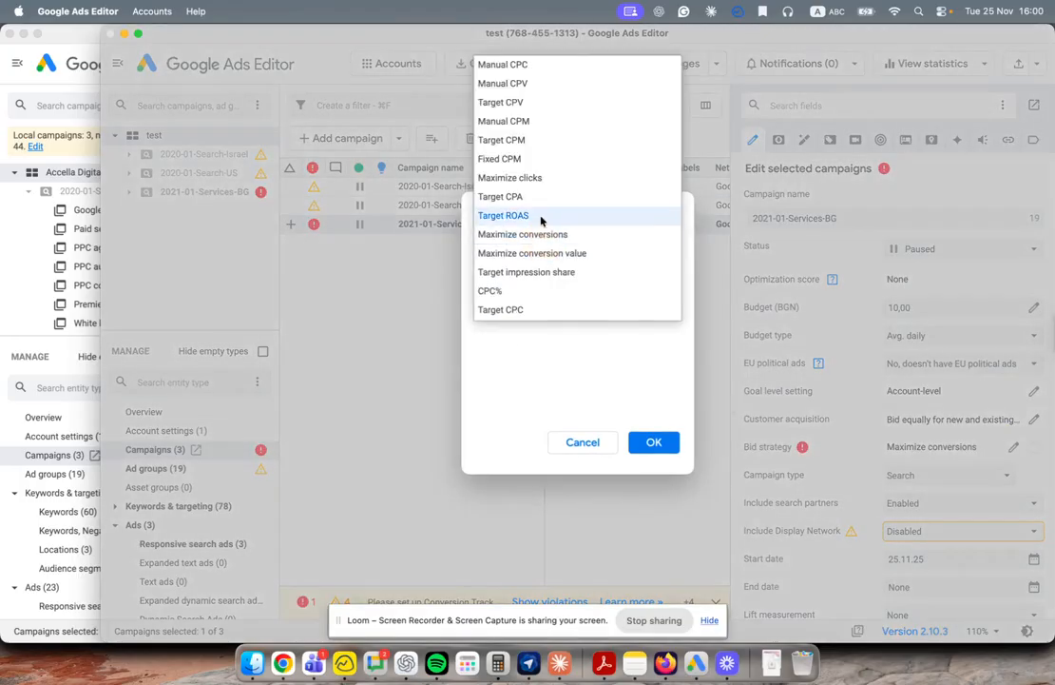
pyautogui.click(531, 65)
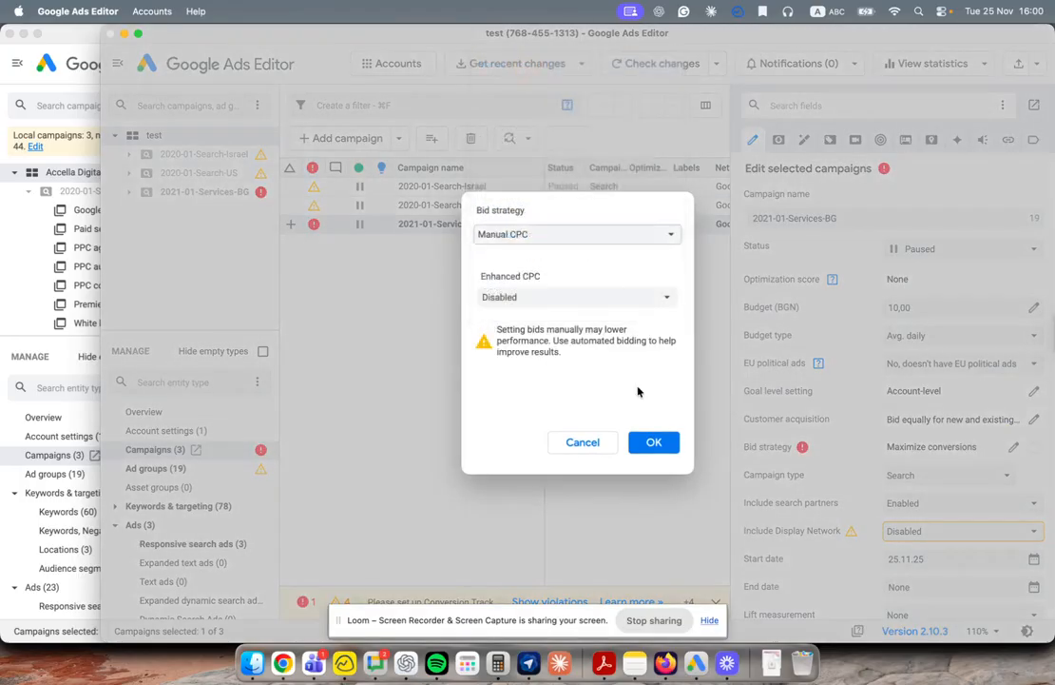
pyautogui.click(653, 443)
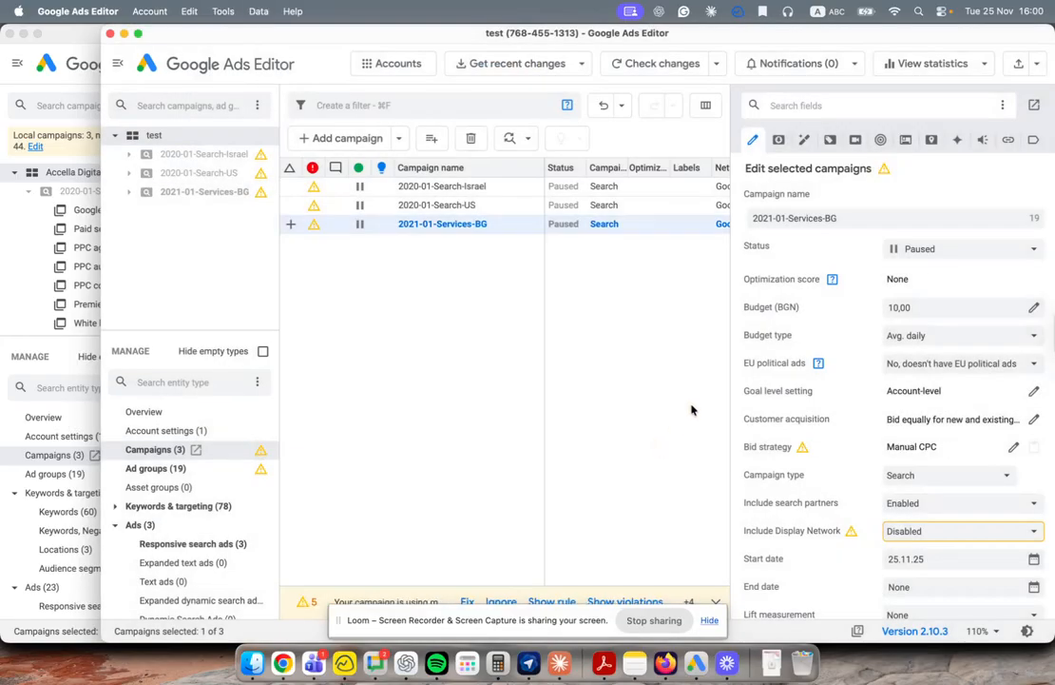
# Step: Post the remaining 2021-01-Services-BG changes (1 campaign, 3 ad groups, 12 keywords) to Google Ads
pyautogui.click(1019, 64)
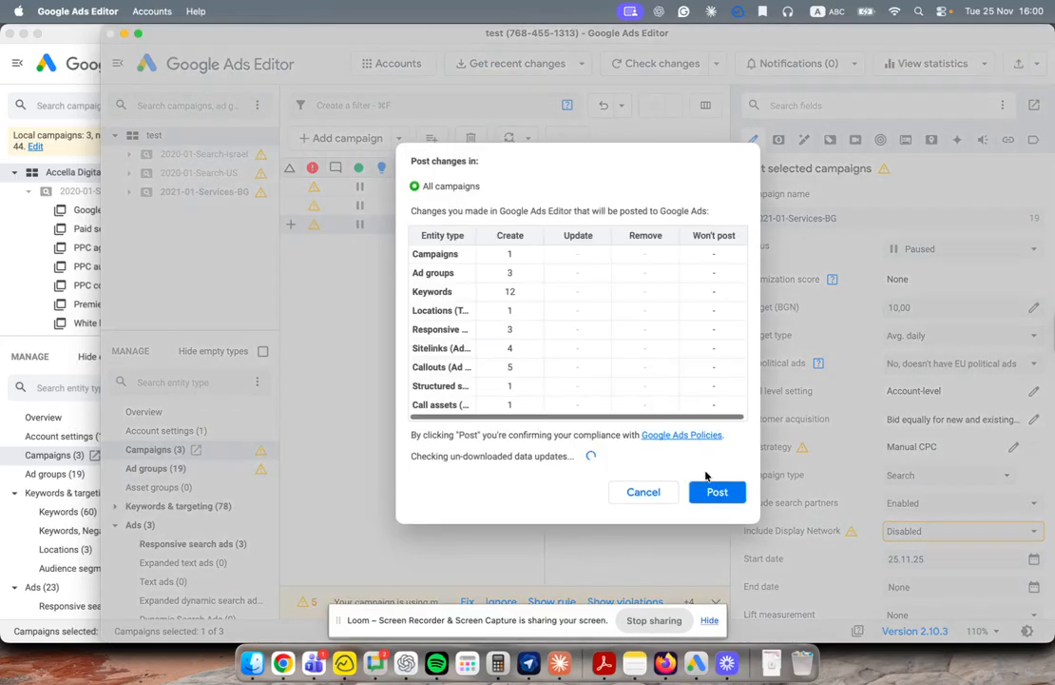
pyautogui.click(717, 491)
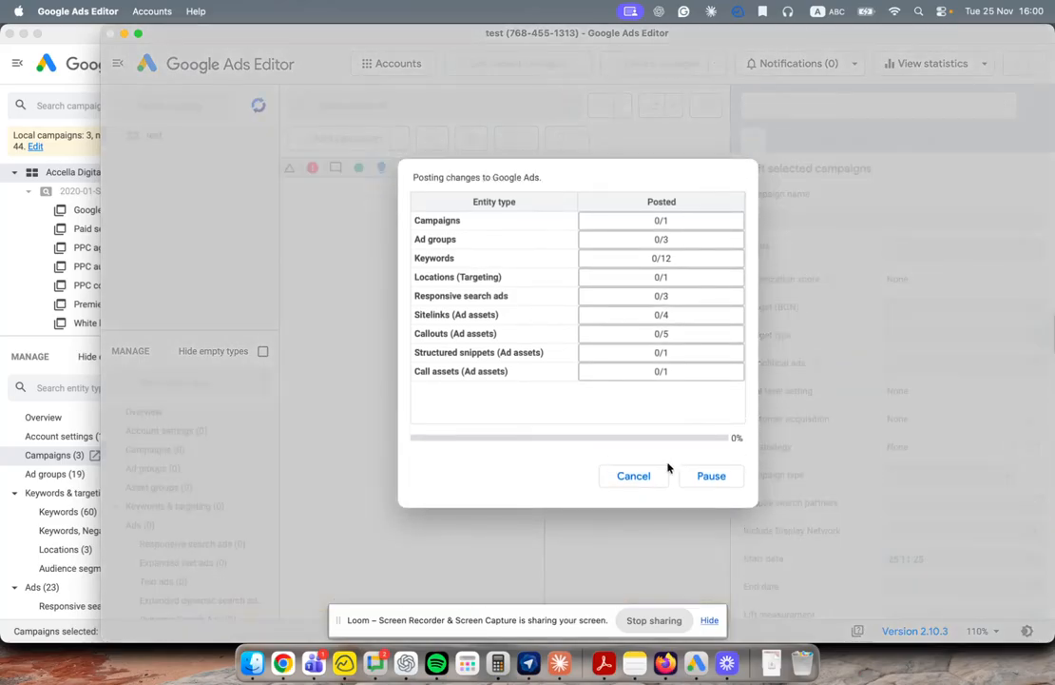